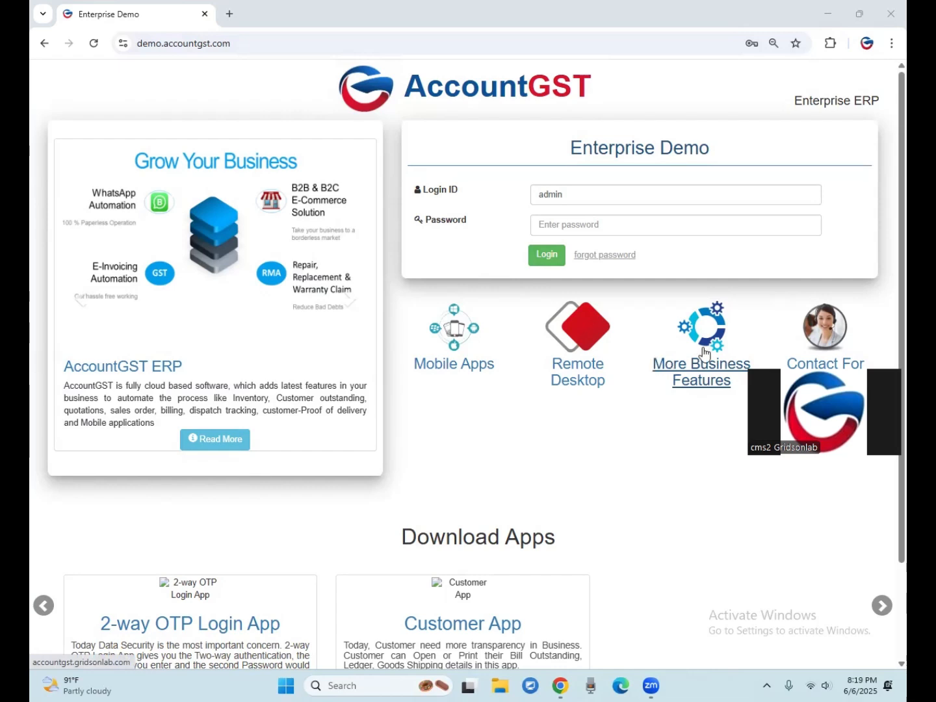
# Enter the account password for the admin login and sign in to the Enterprise Demo.
pyautogui.click(607, 225)
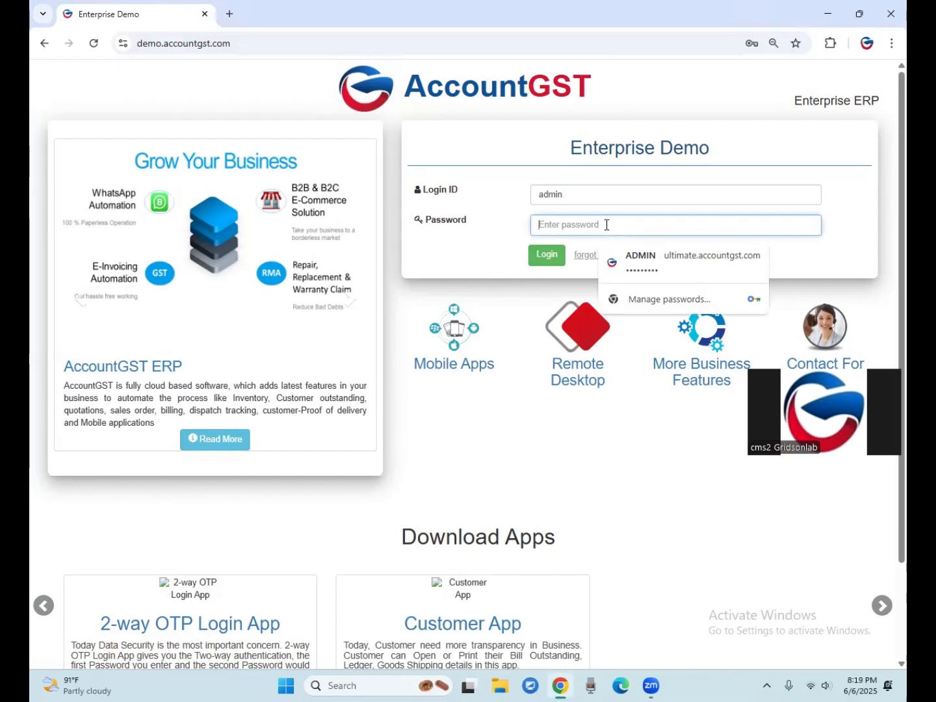
pyautogui.write('admin')
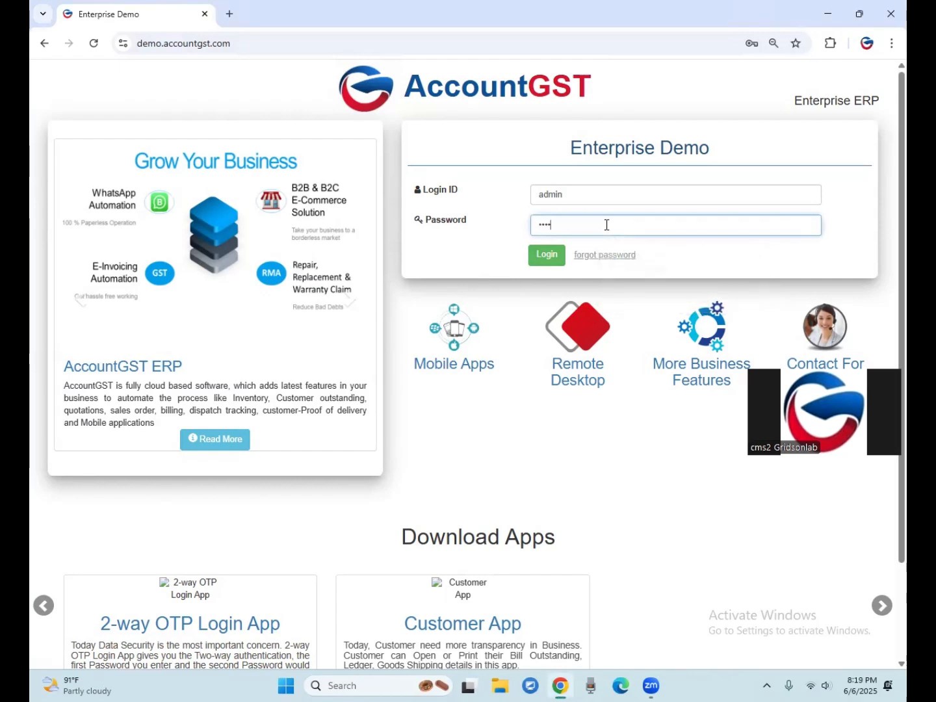
pyautogui.write('12345678')
pyautogui.press('Return')
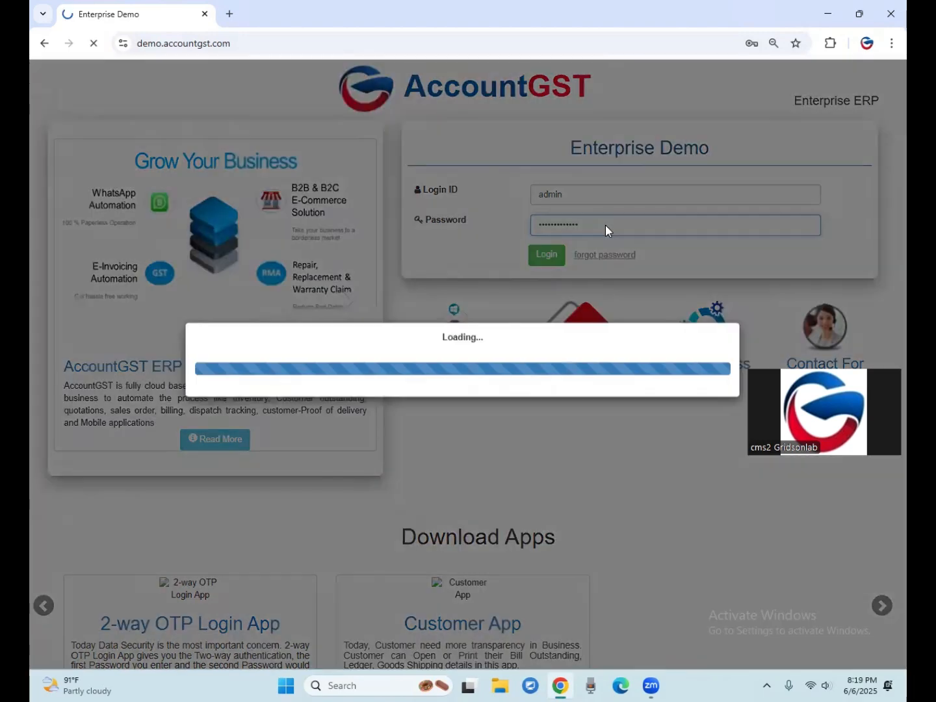
# Continue into Demo Company for the 2025-26 financial year.
pyautogui.click(264, 125)
pyautogui.click(271, 170)
pyautogui.click(273, 155)
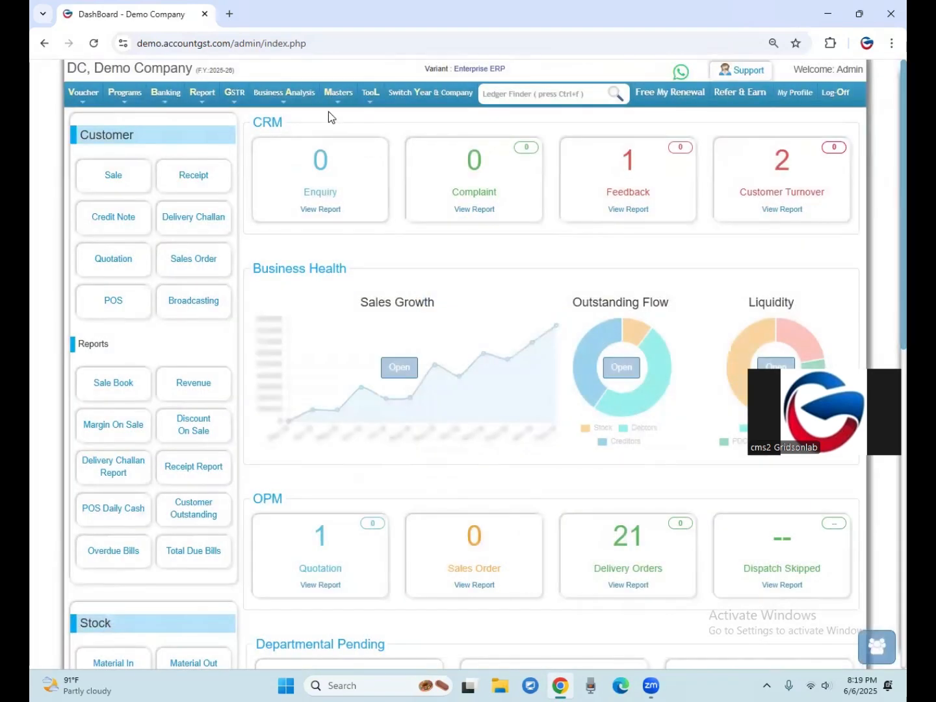
# Open the product combo master to create a combo product.
pyautogui.moveTo(340, 98)
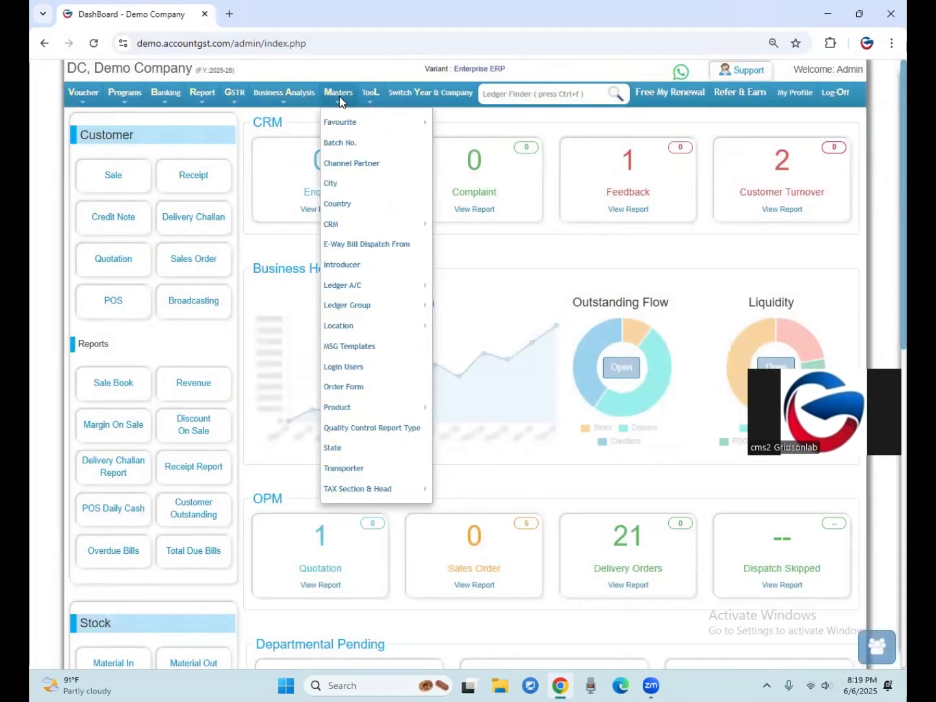
pyautogui.moveTo(335, 408)
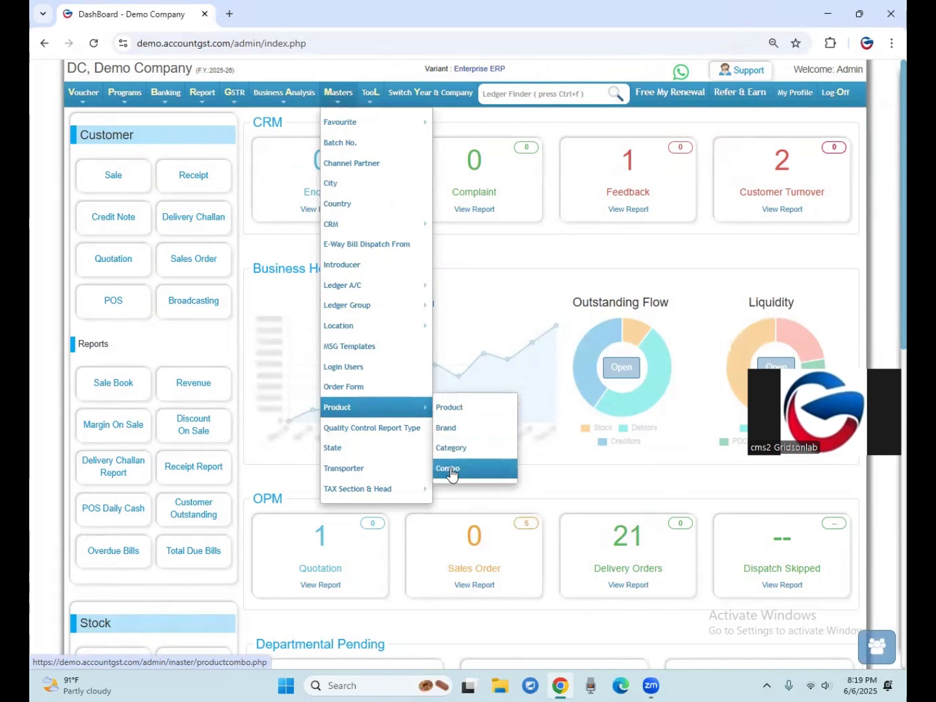
pyautogui.click(488, 471)
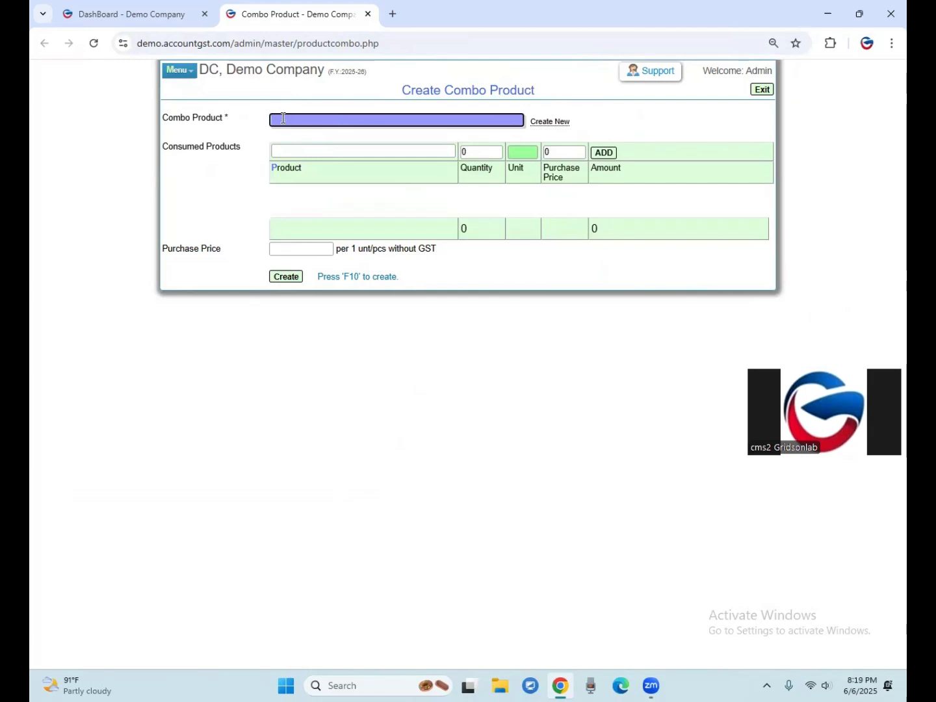
pyautogui.moveTo(161, 123); pyautogui.dragTo(197, 116)
pyautogui.click(225, 117)
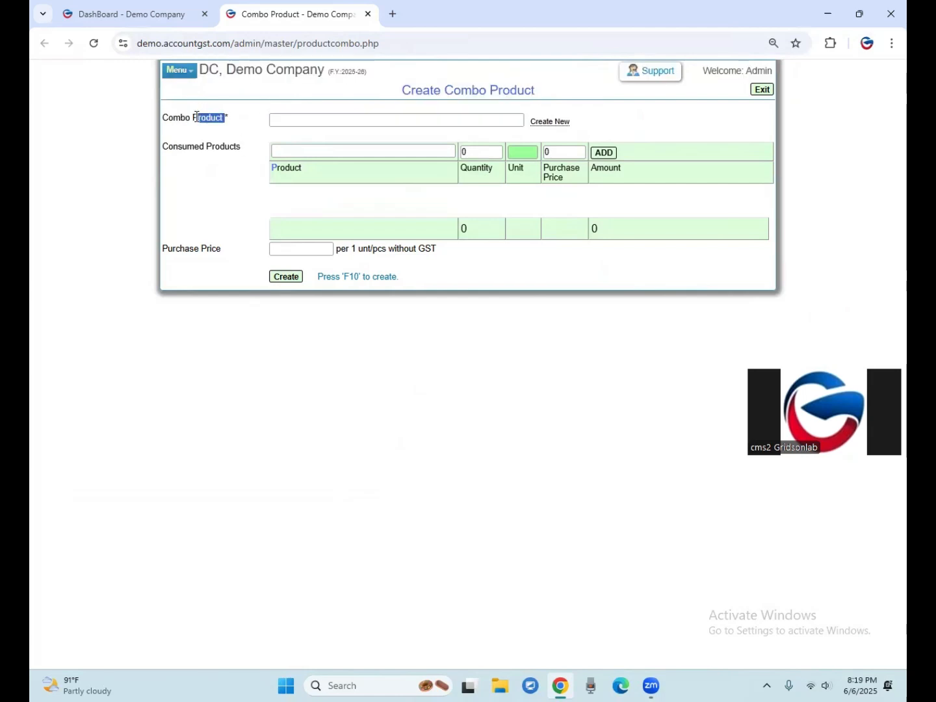
pyautogui.click(342, 121)
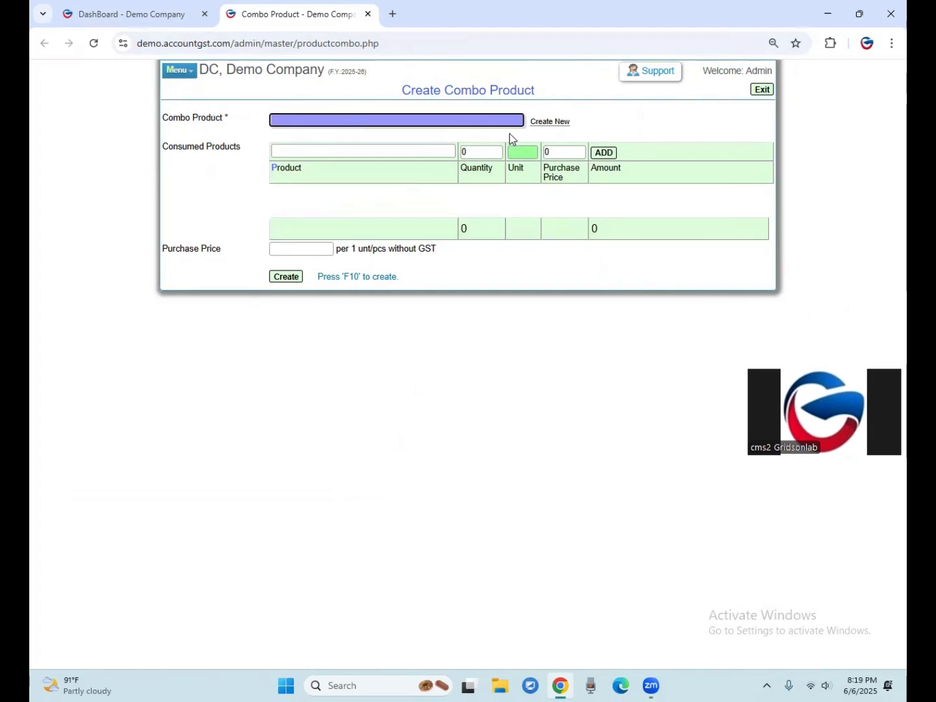
# Start a new product for the combo and set its brand to Raymond.
pyautogui.click(545, 123)
pyautogui.click(323, 91)
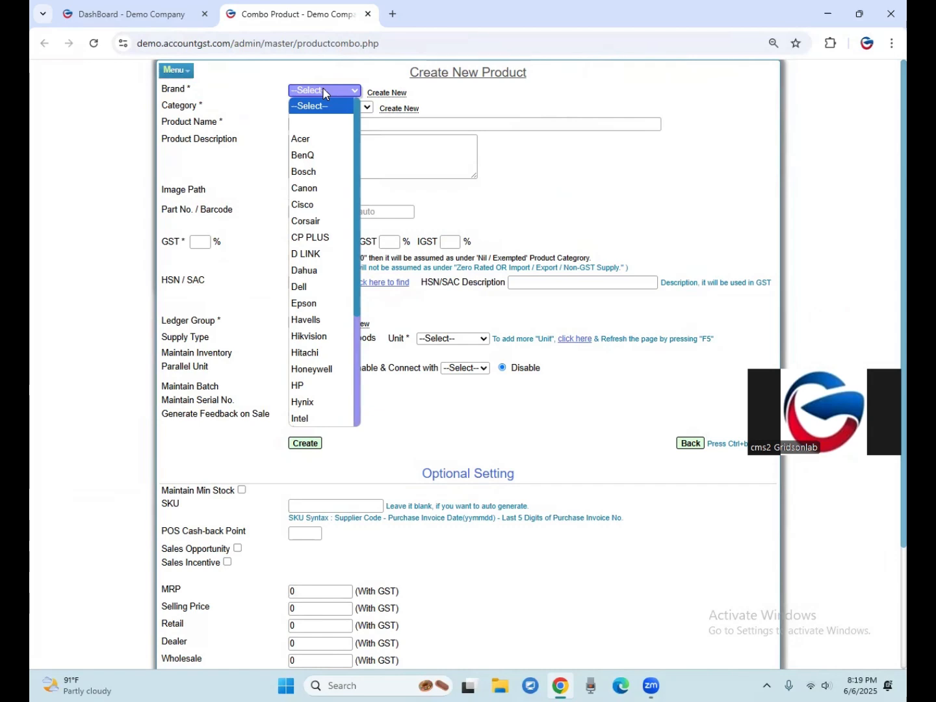
pyautogui.press('r')
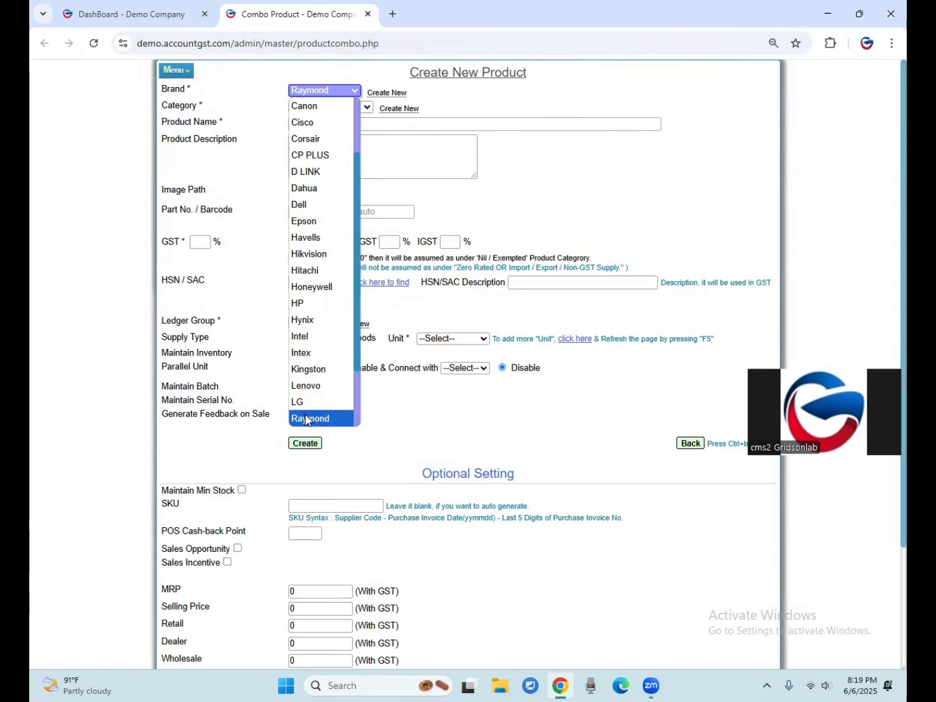
pyautogui.click(309, 420)
pyautogui.click(322, 106)
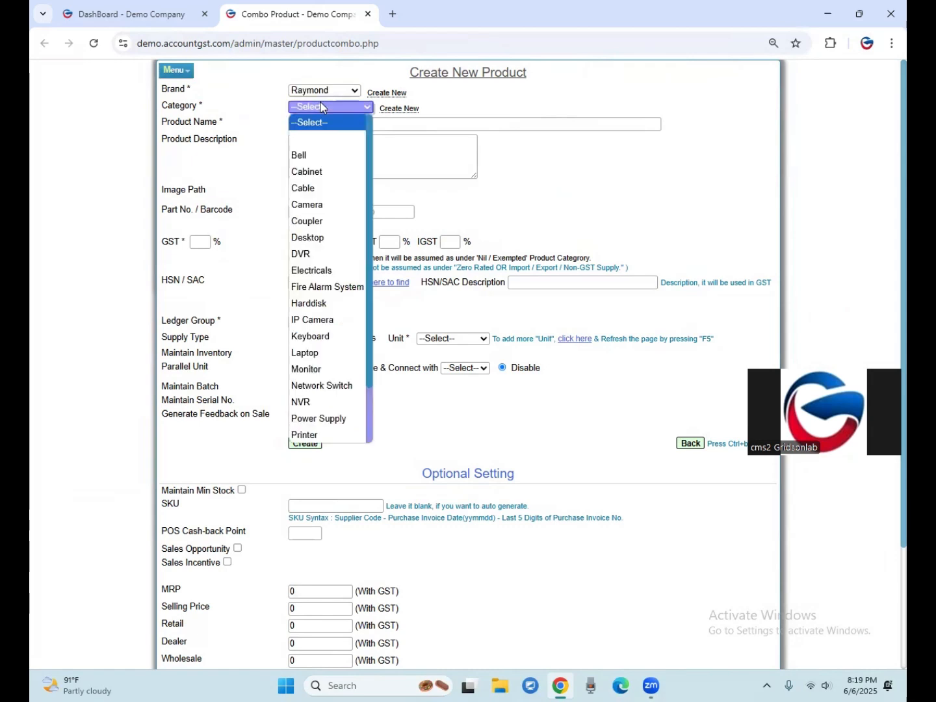
pyautogui.click(329, 92)
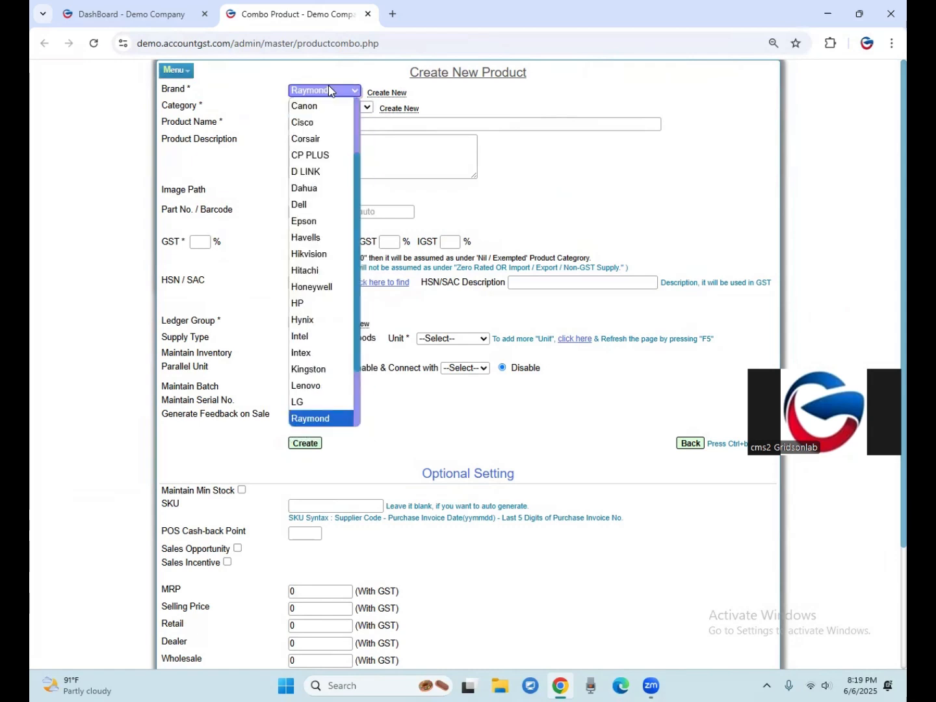
pyautogui.click(329, 91)
# Create a new product category called paints for the product and confirm it.
pyautogui.click(314, 108)
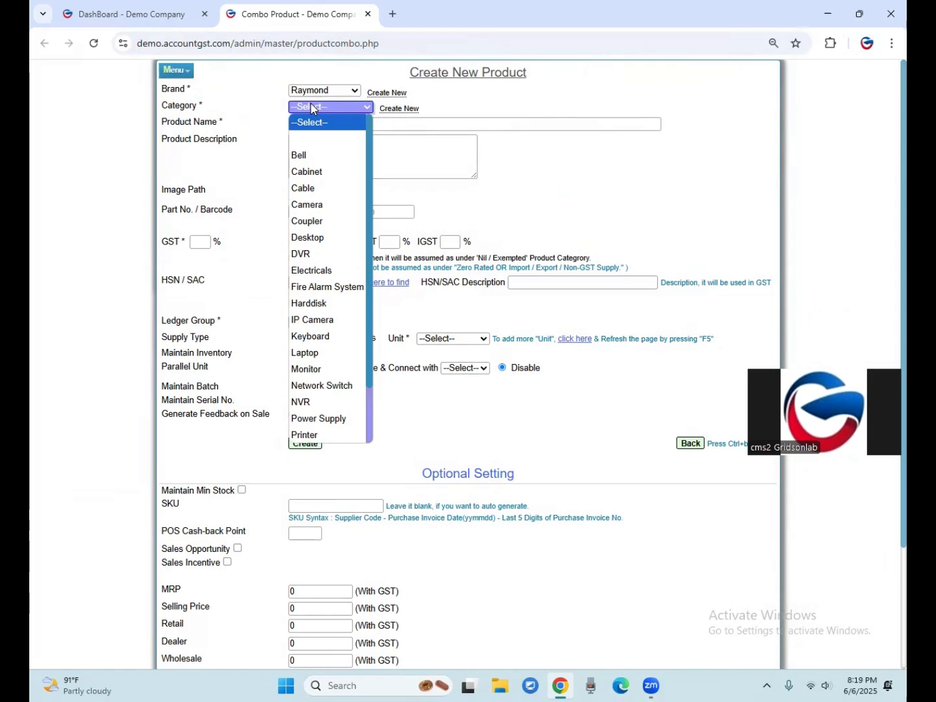
pyautogui.click(401, 110)
pyautogui.click(401, 110)
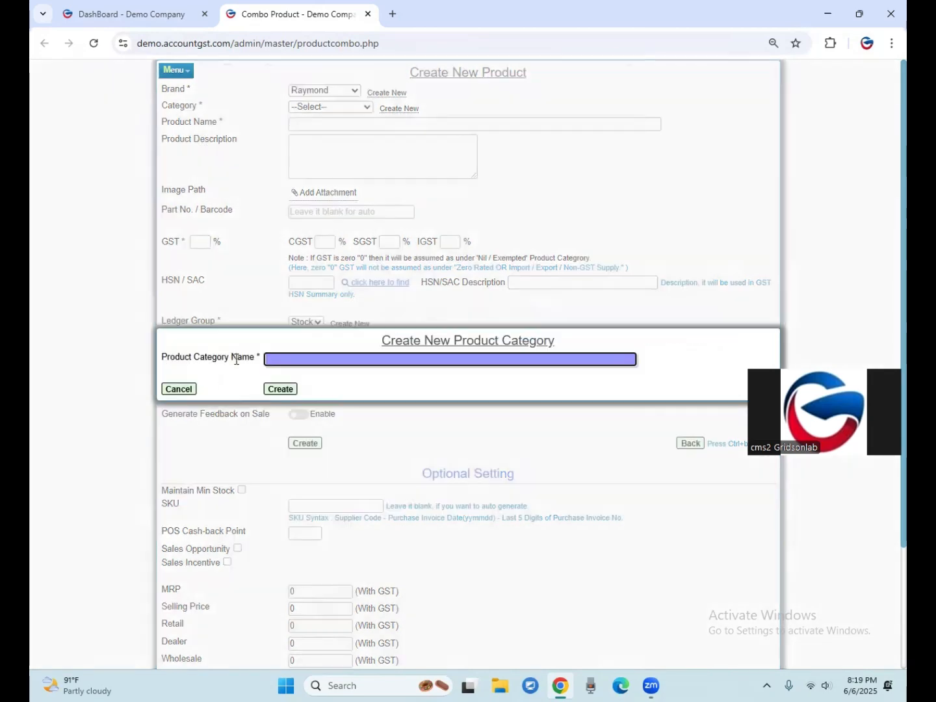
pyautogui.click(280, 388)
pyautogui.click(529, 130)
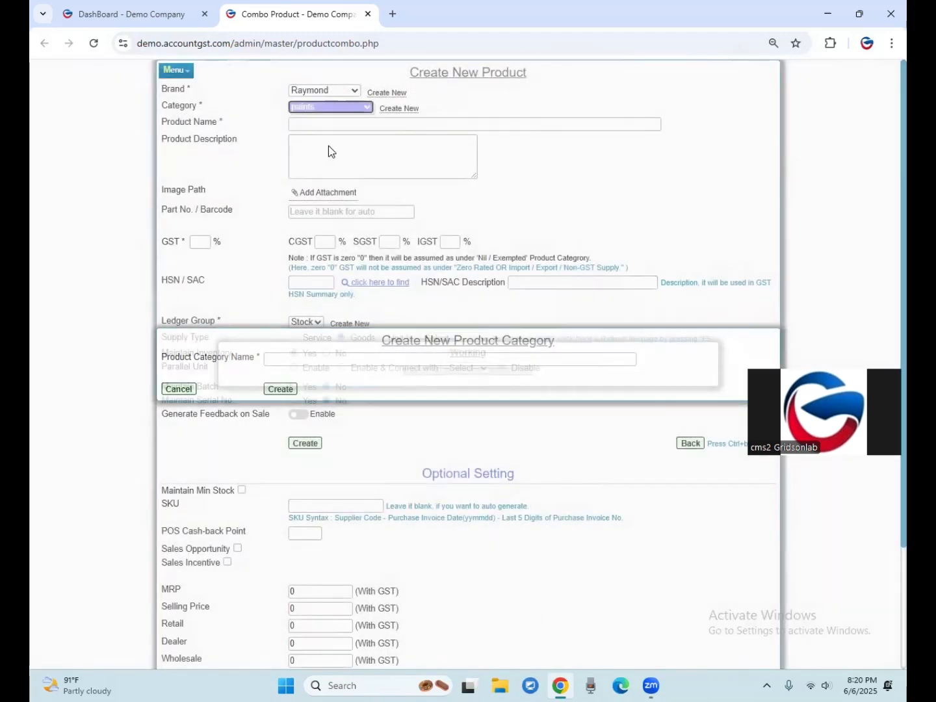
# Name the product "Buy 1 Get 1 Free Design B1".
pyautogui.click(297, 122)
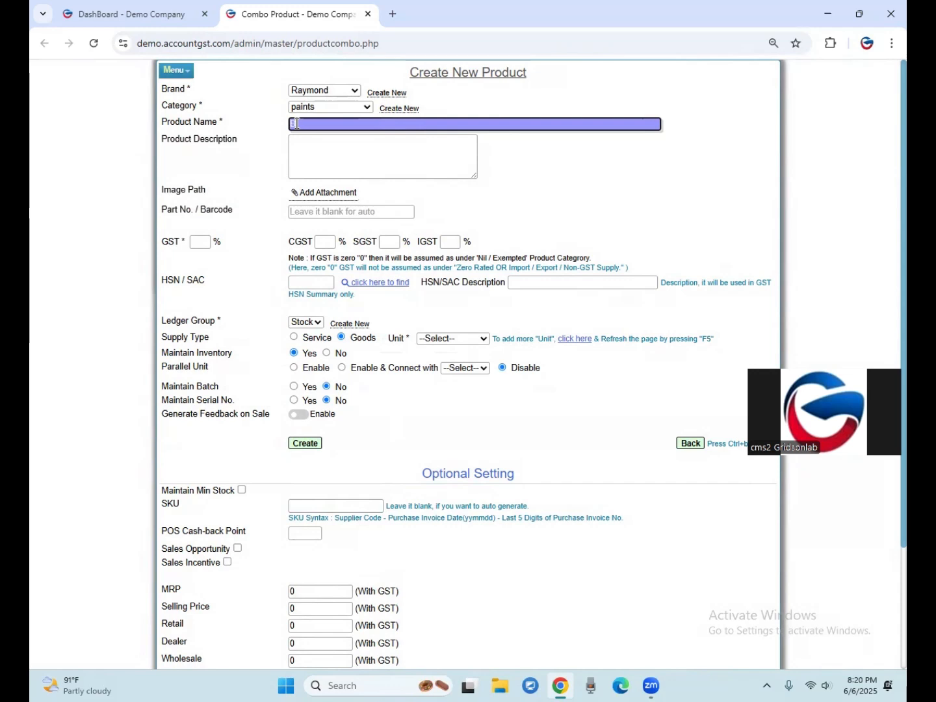
pyautogui.write('uy 1 Get 1 Free B10')
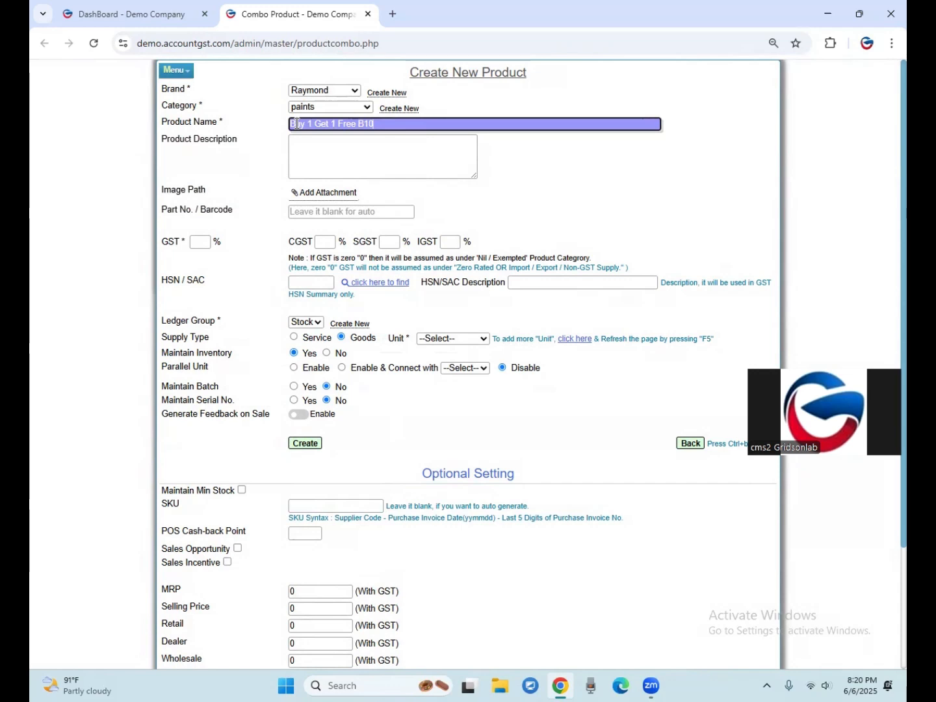
pyautogui.press('BackSpace')
pyautogui.press('BackSpace')
pyautogui.press('BackSpace')
pyautogui.write('Design B1')
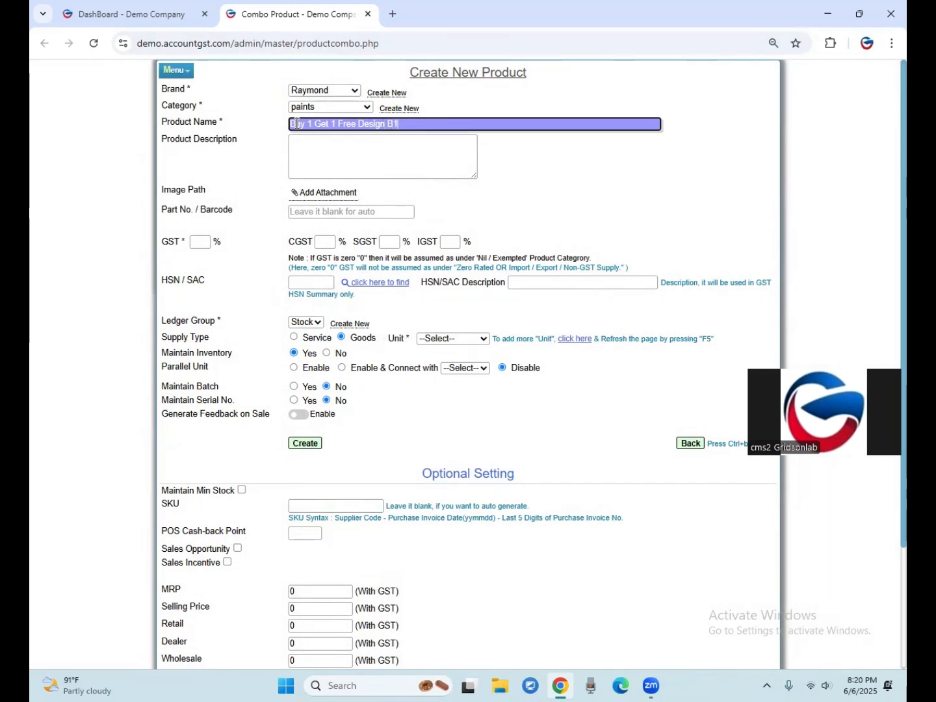
# Set the product's GST to 18% and its HSN/SAC code to 8421.
pyautogui.click(359, 162)
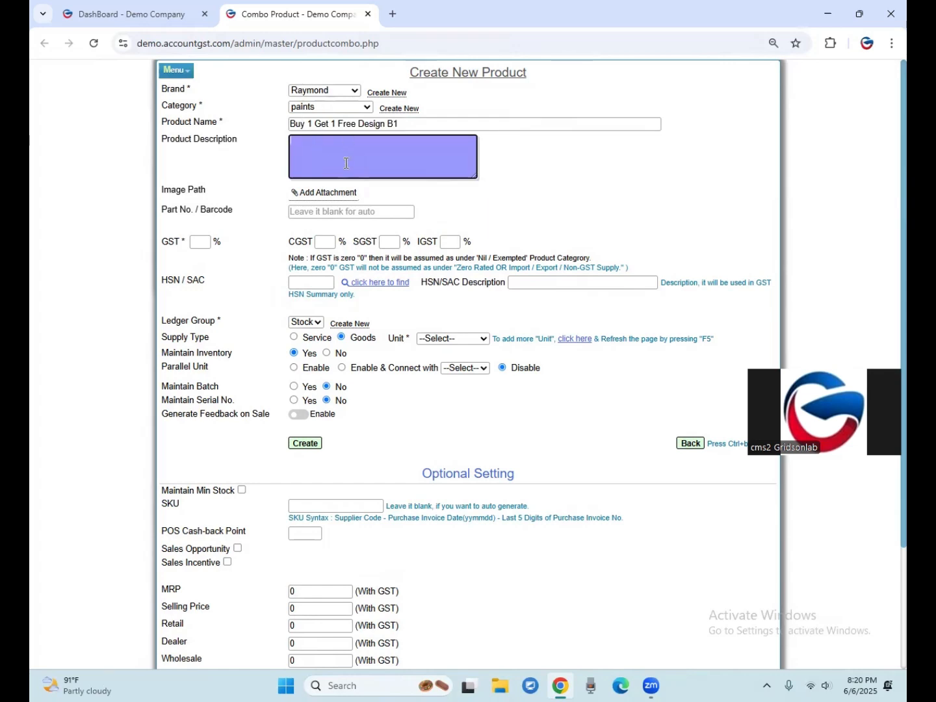
pyautogui.click(201, 245)
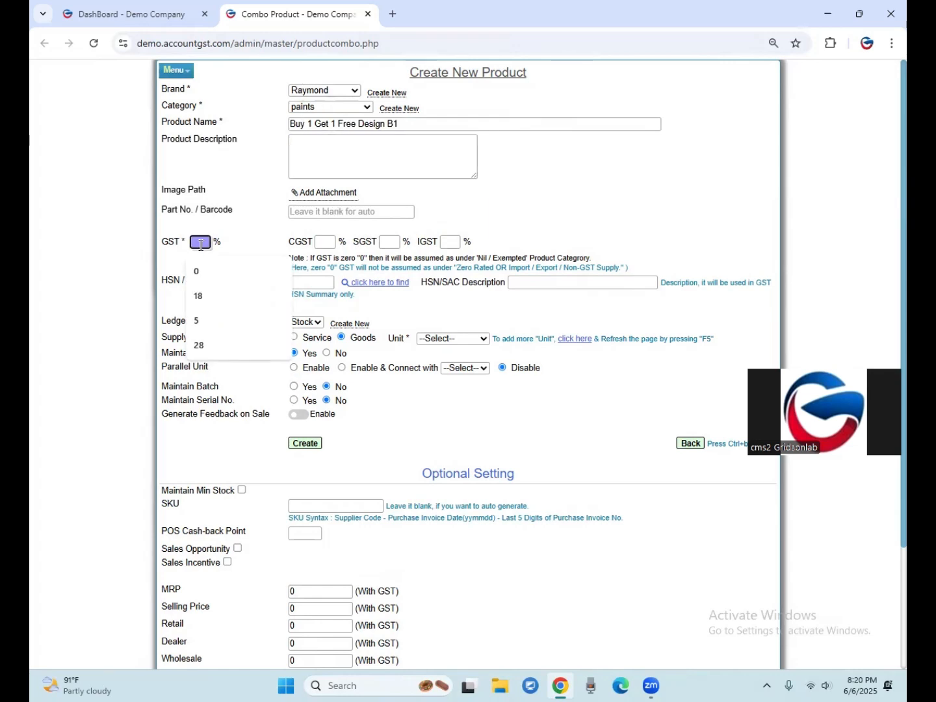
pyautogui.write('18')
pyautogui.press('Tab')
pyautogui.press('Tab')
pyautogui.press('Tab')
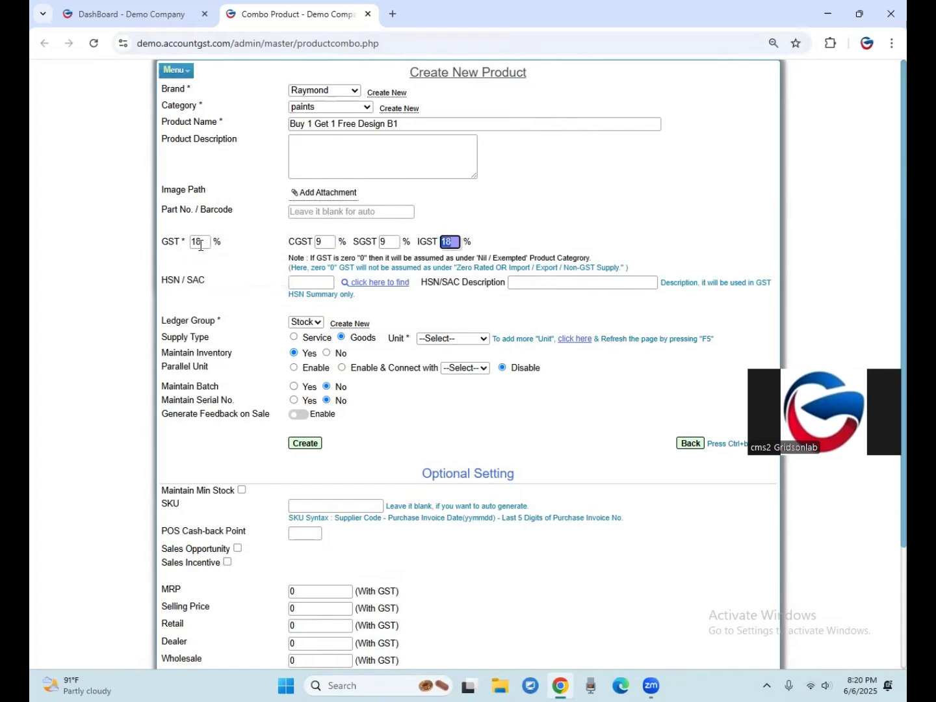
pyautogui.press('Tab')
pyautogui.write('8421')
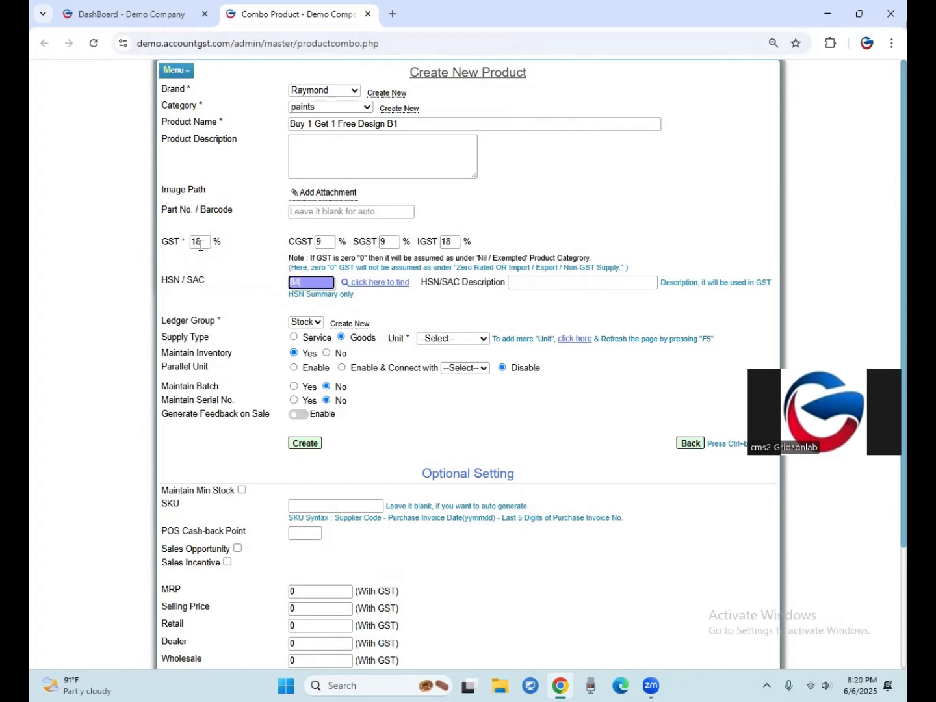
pyautogui.press('Tab')
pyautogui.press('Tab')
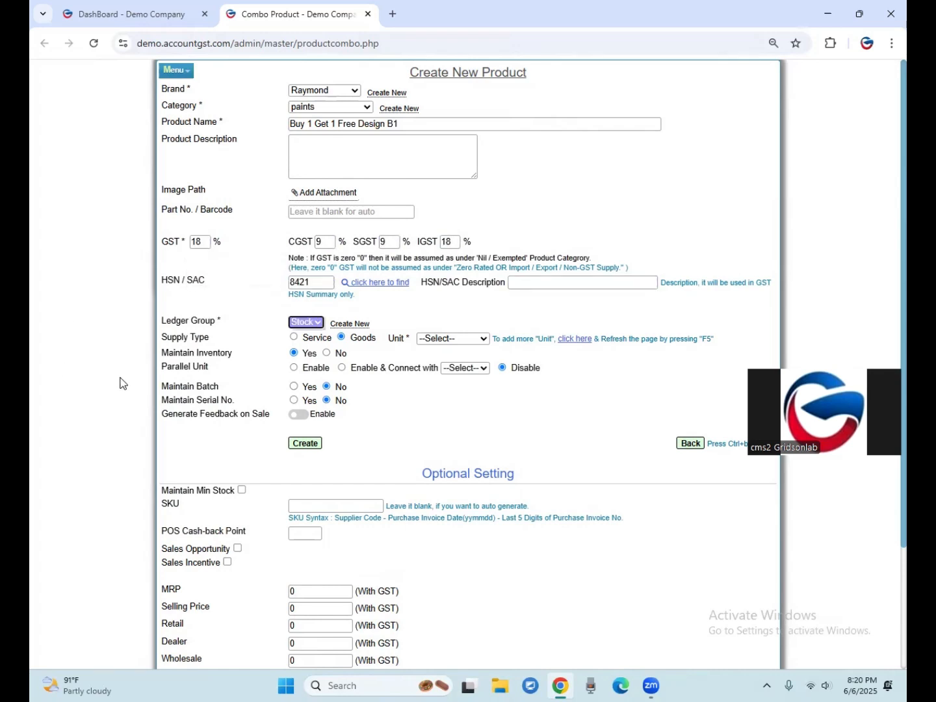
# Set the product's unit to PCS-Pieces, then create the product and confirm.
pyautogui.click(463, 339)
pyautogui.click(449, 504)
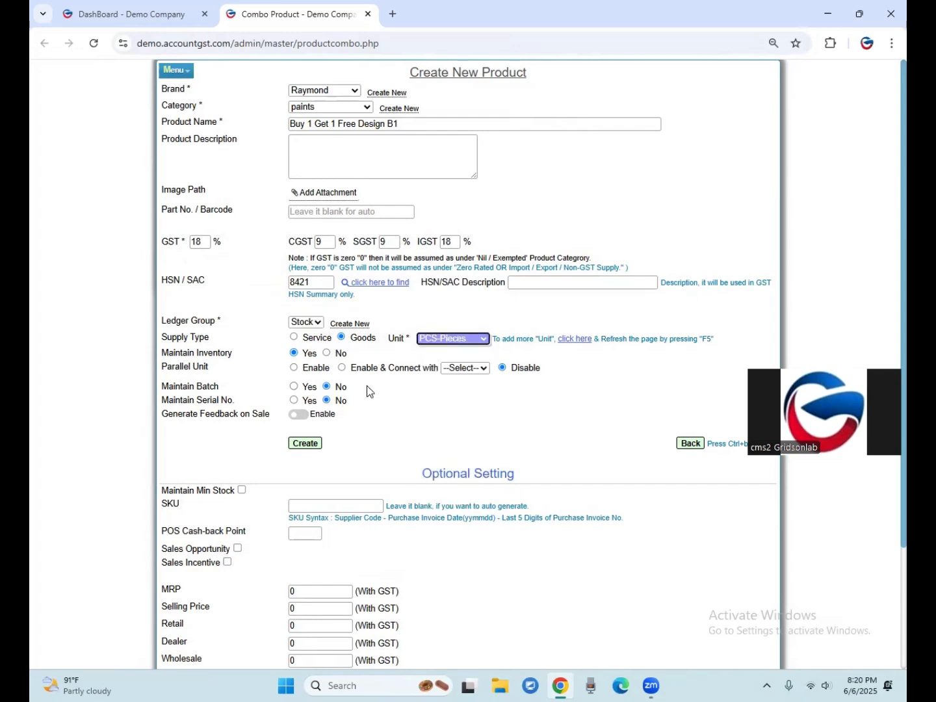
pyautogui.click(310, 444)
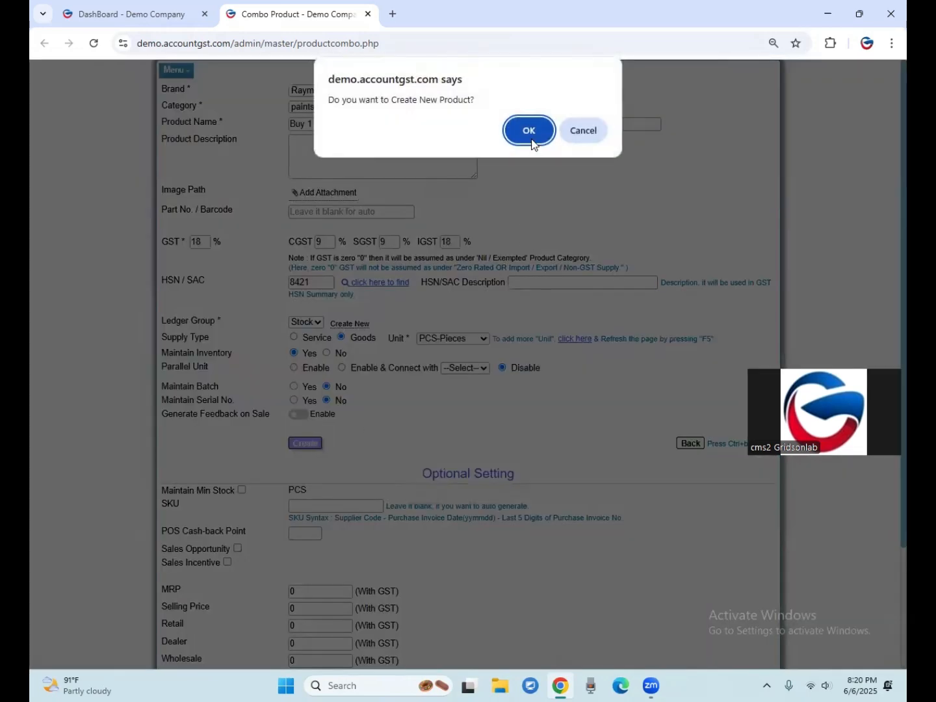
pyautogui.click(529, 130)
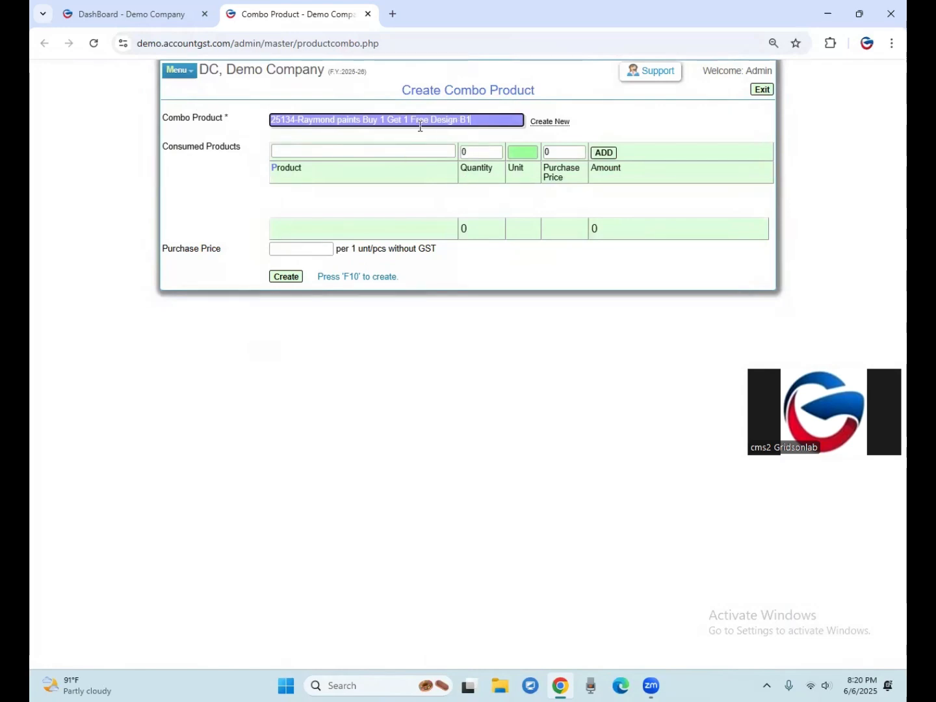
pyautogui.moveTo(430, 120); pyautogui.dragTo(468, 121)
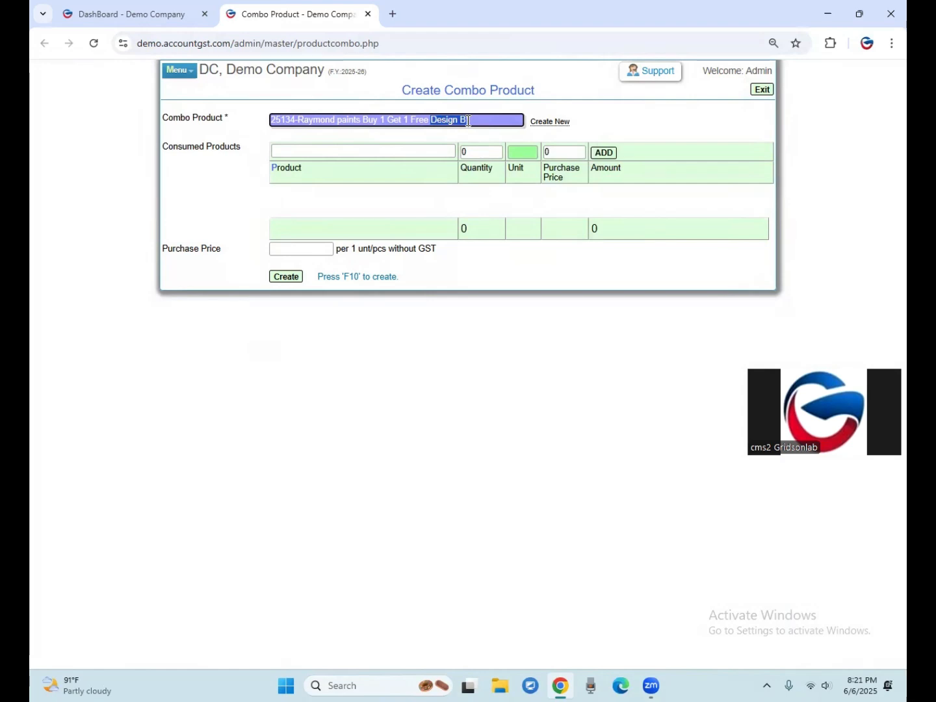
pyautogui.click(225, 148)
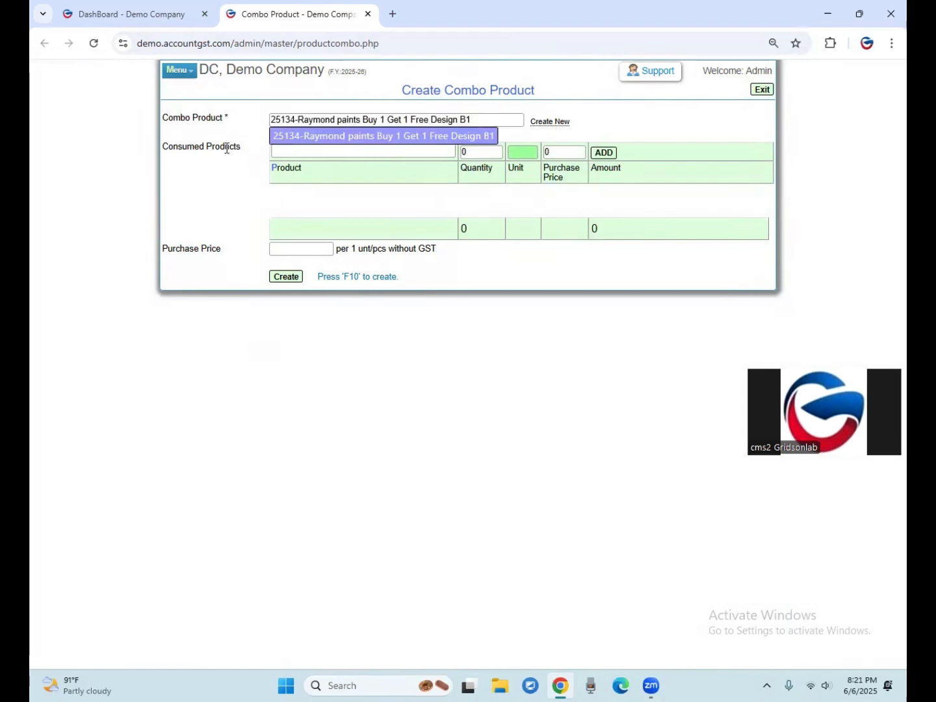
pyautogui.click(285, 150)
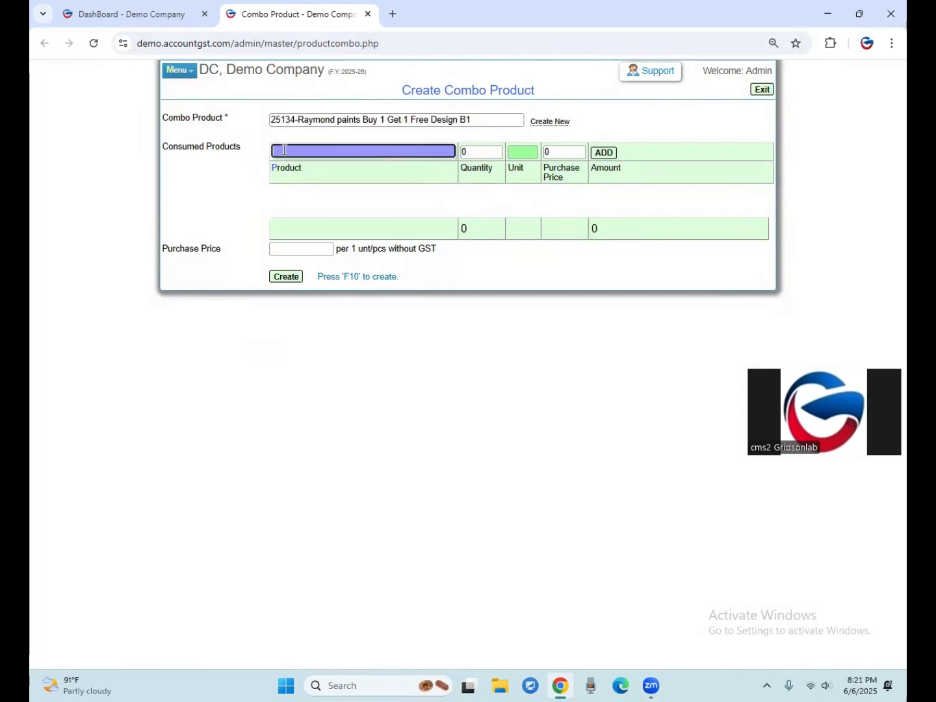
# Start another new product with brand Raymond, category paints and the name "Design B1".
pyautogui.click(550, 121)
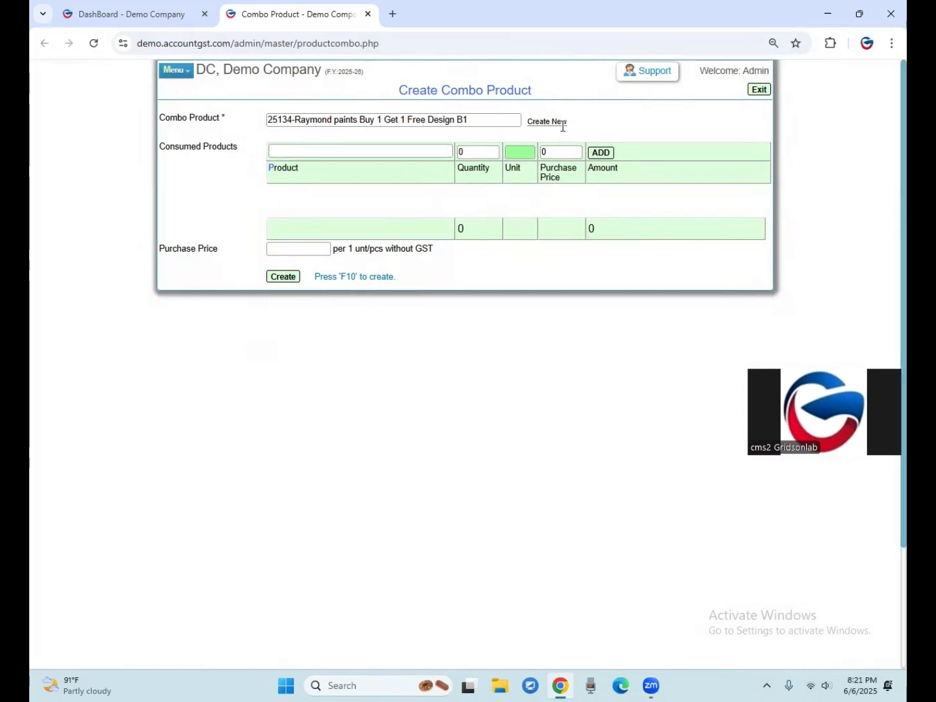
pyautogui.press('r')
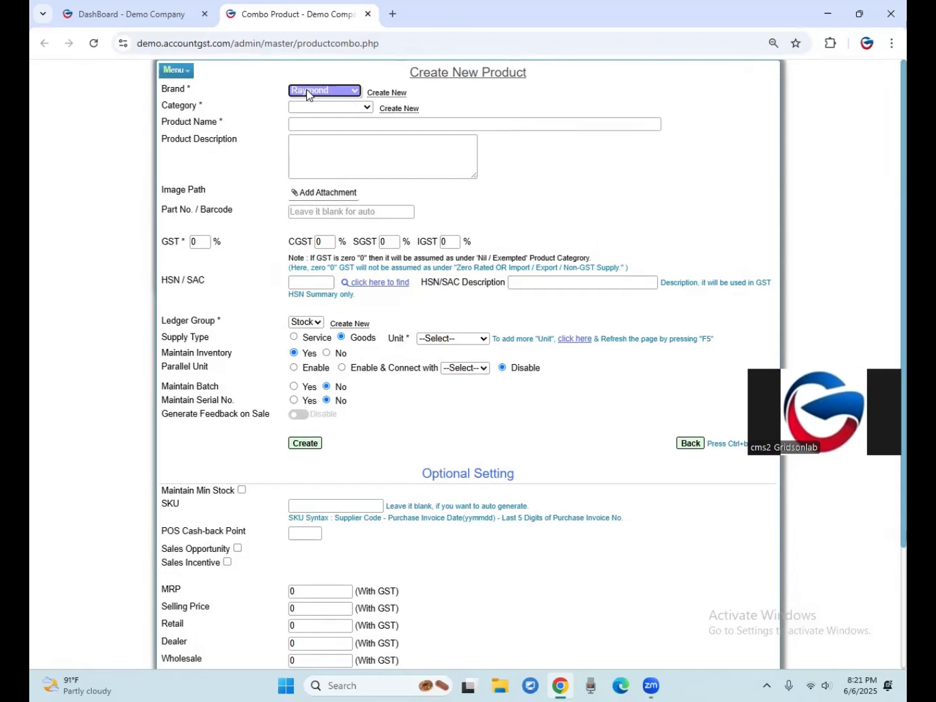
pyautogui.press('Tab')
pyautogui.press('p')
pyautogui.press('Tab')
pyautogui.write('Design B1')
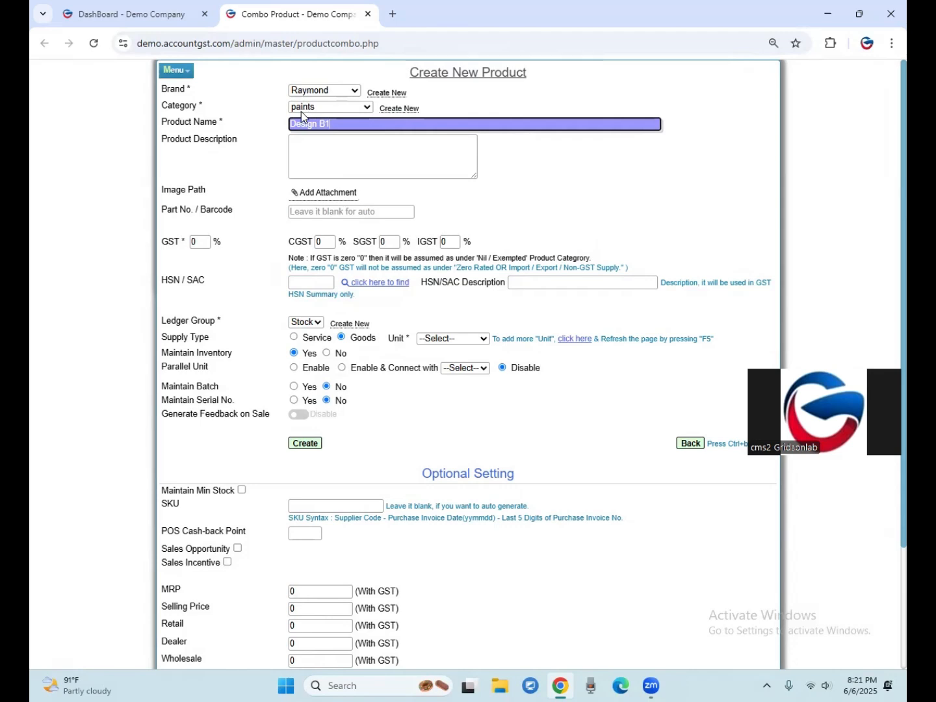
# Set the GST rate of the Design B1 product to 18%.
pyautogui.click(320, 148)
pyautogui.click(197, 242)
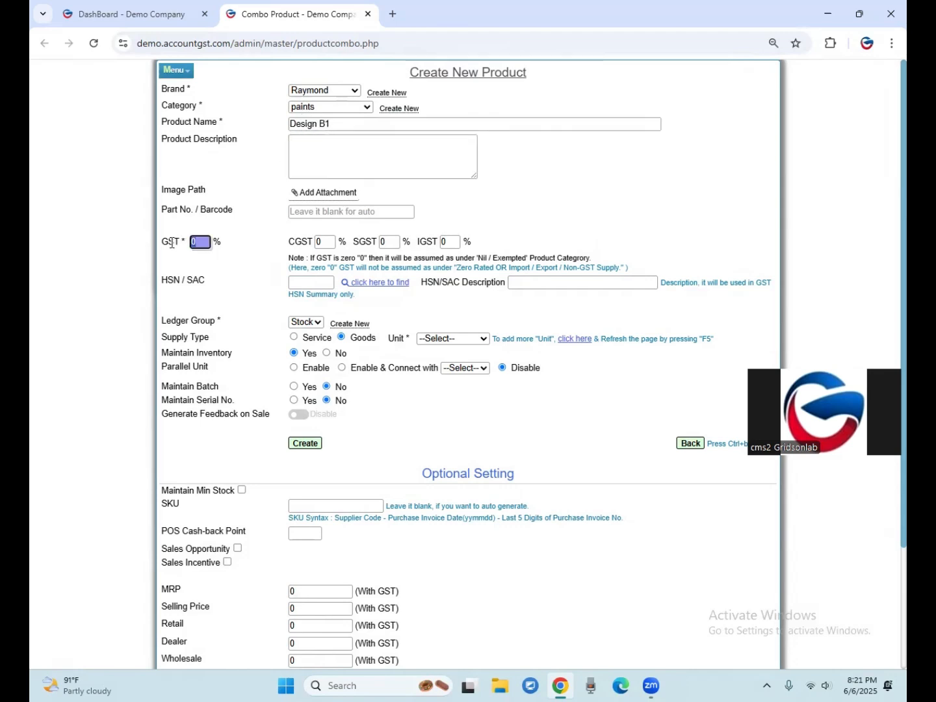
pyautogui.write('18')
pyautogui.press('Tab')
pyautogui.press('Tab')
pyautogui.press('Tab')
pyautogui.press('Tab')
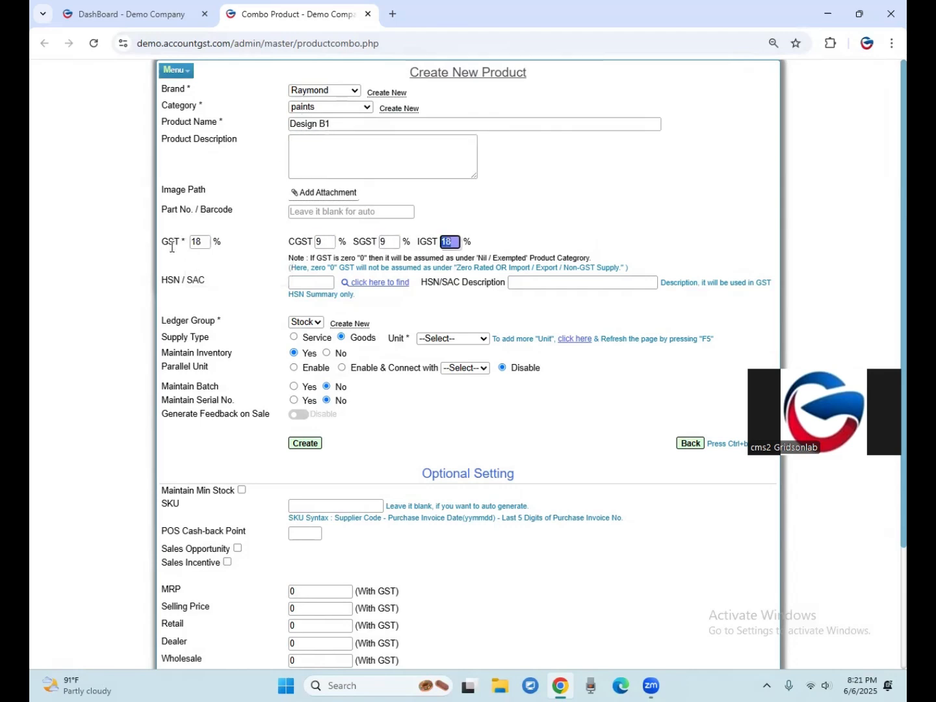
# Set the Design B1 product's HSN/SAC code to 8412 and unit to PCS-Pieces, then create the product and confirm.
pyautogui.write('8412')
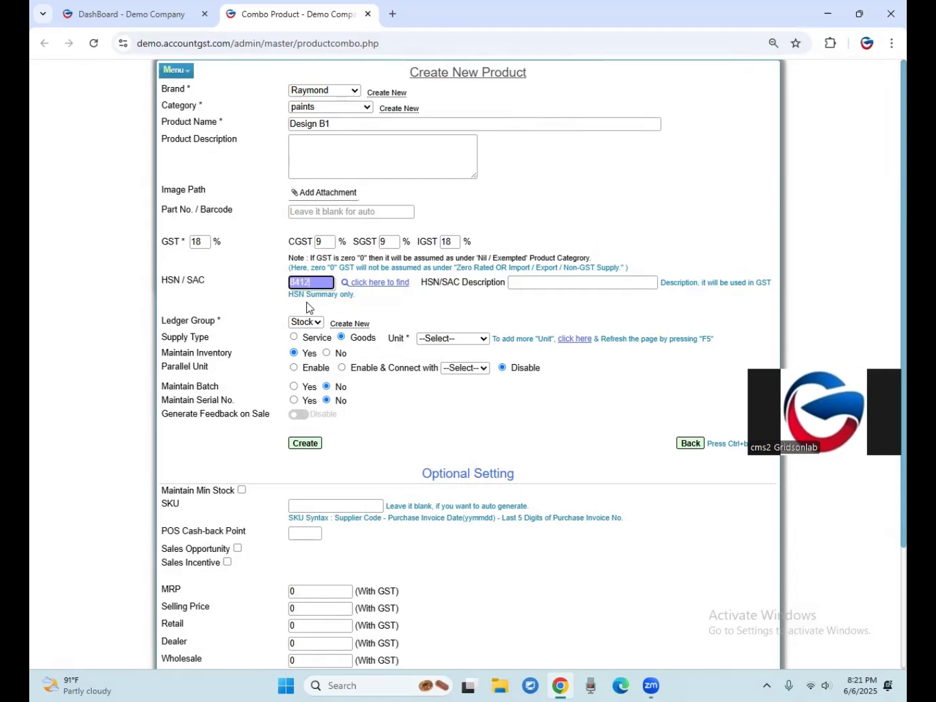
pyautogui.click(460, 340)
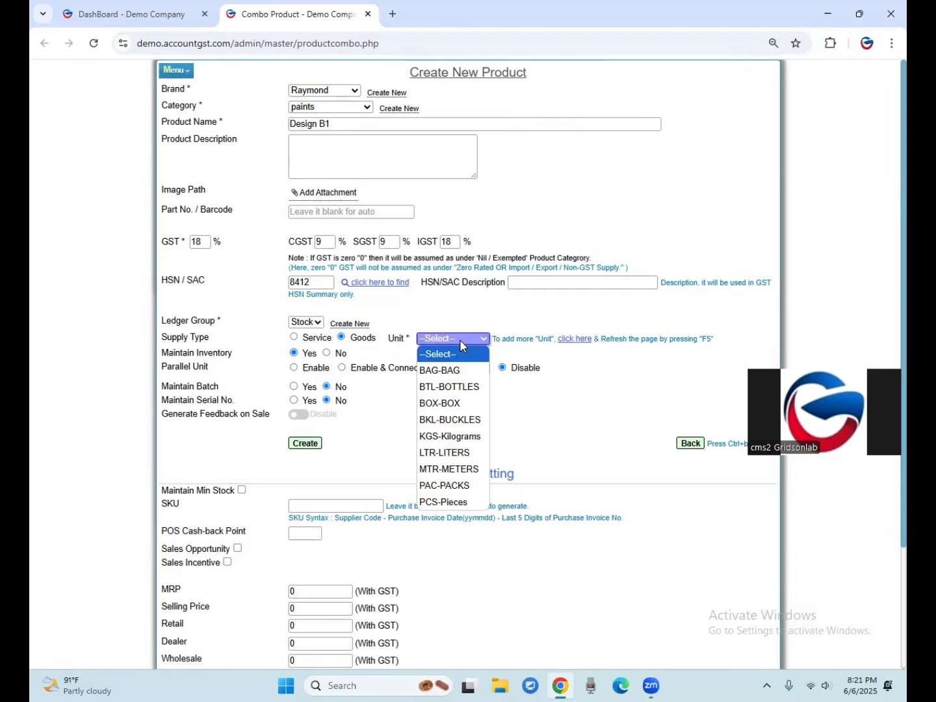
pyautogui.click(444, 503)
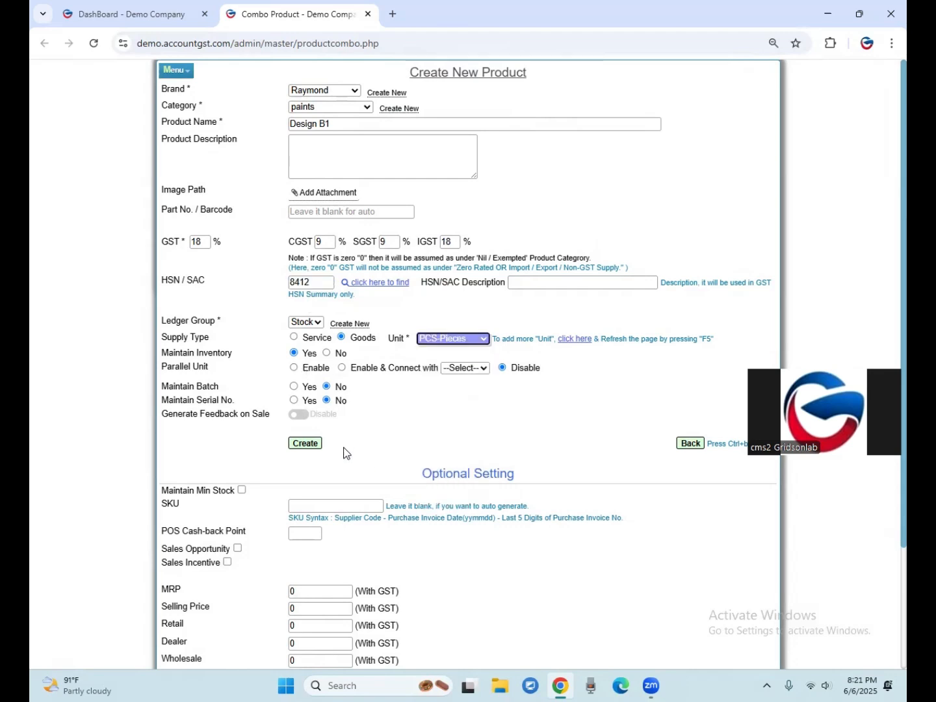
pyautogui.moveTo(167, 281); pyautogui.dragTo(180, 280)
pyautogui.click(305, 442)
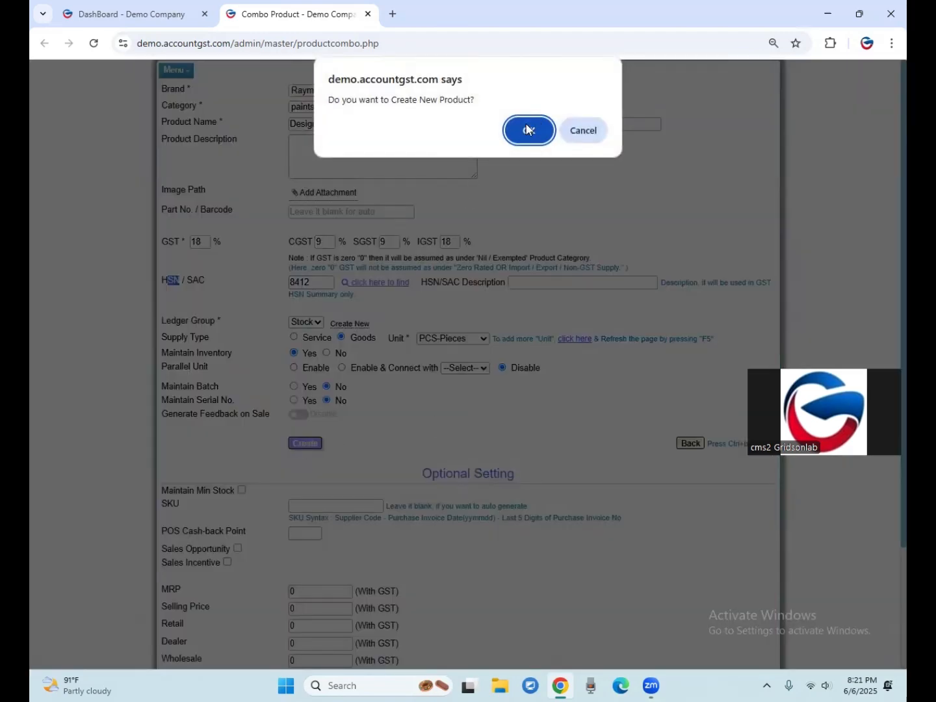
pyautogui.click(527, 131)
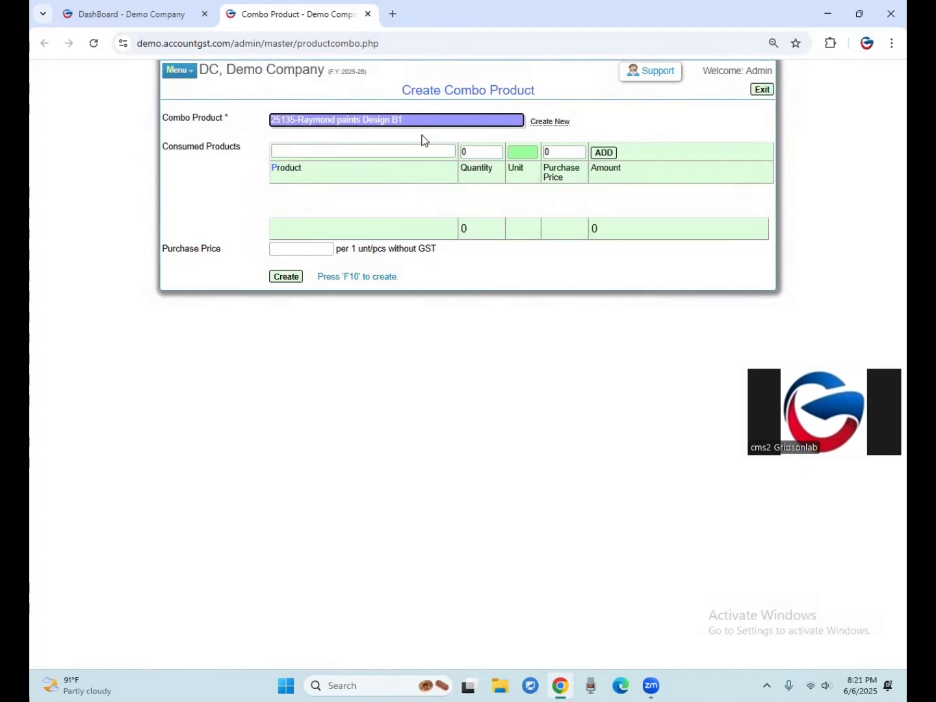
pyautogui.moveTo(424, 118); pyautogui.dragTo(236, 120)
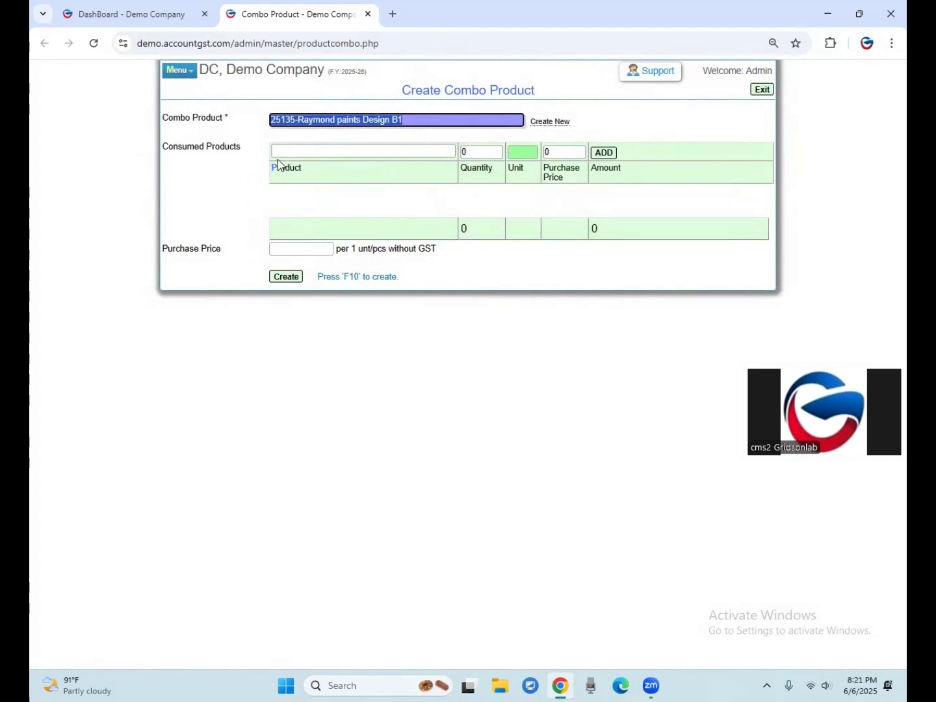
pyautogui.press('BackSpace')
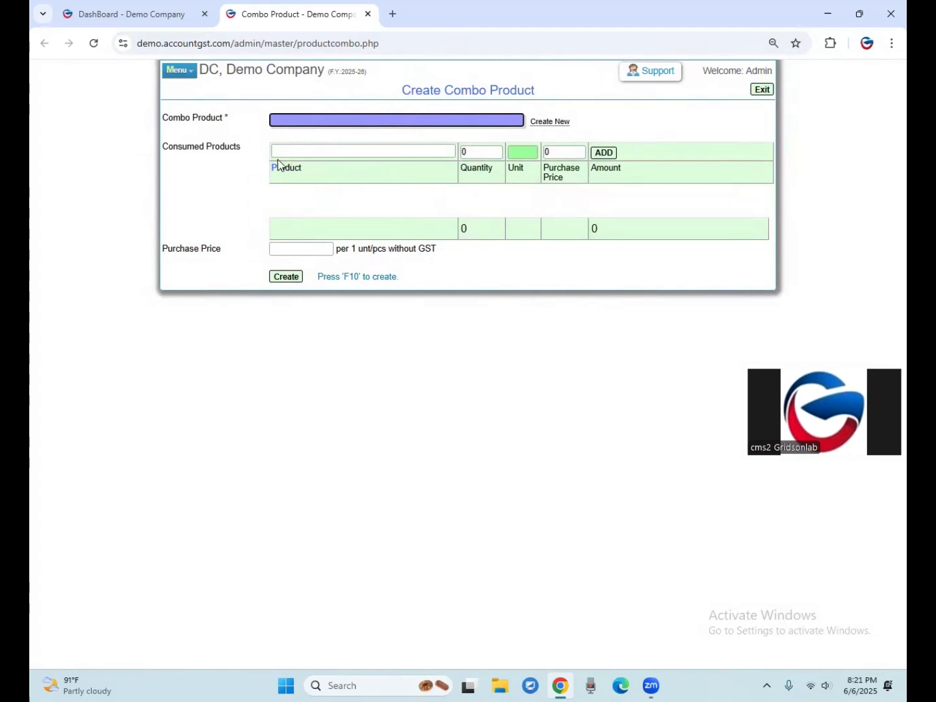
pyautogui.write('com')
pyautogui.press('BackSpace')
pyautogui.press('BackSpace')
pyautogui.press('BackSpace')
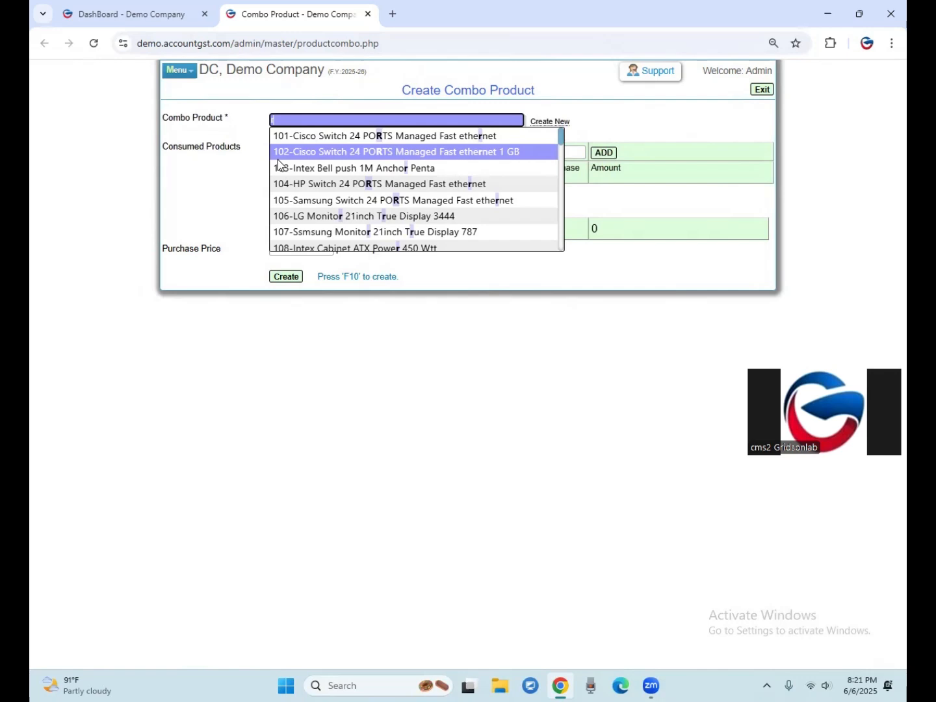
pyautogui.write('raymo')
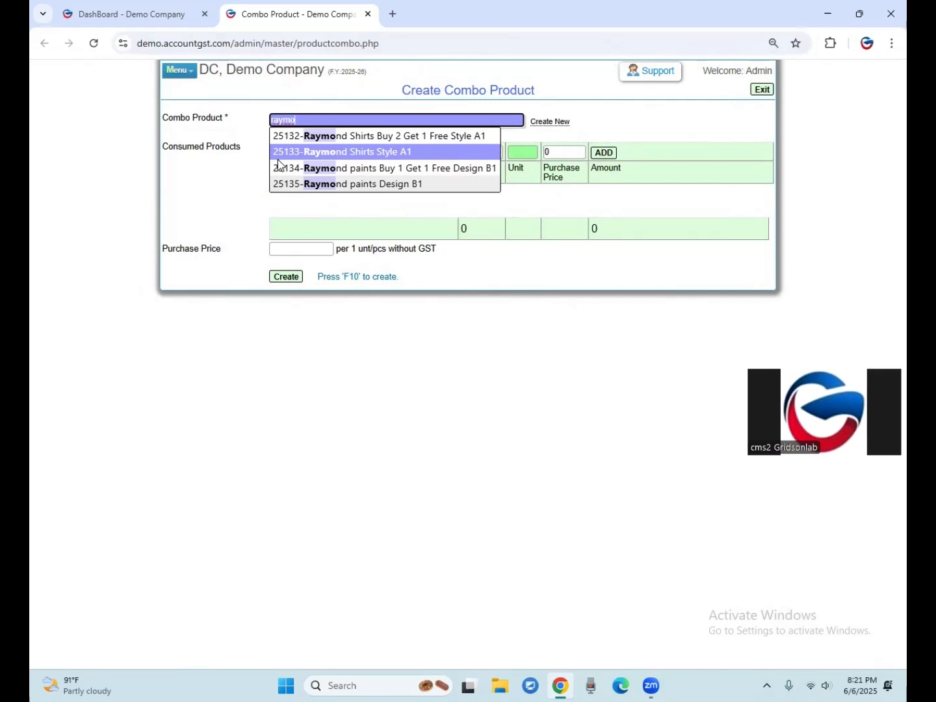
pyautogui.click(278, 164)
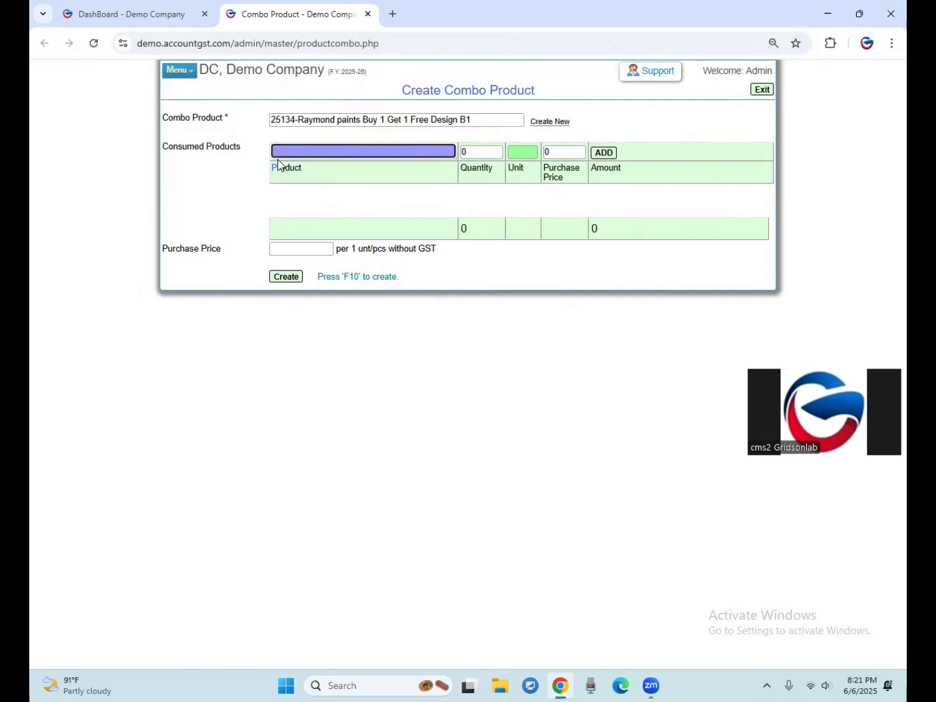
pyautogui.write('raymo')
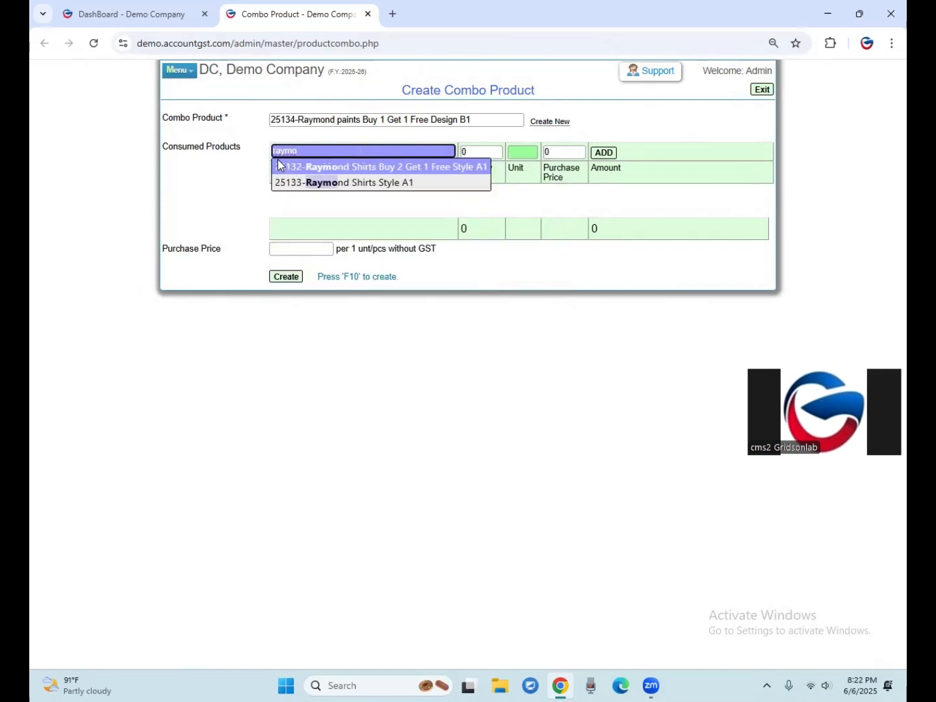
# Reload the page and choose "25134-Raymond paints Buy 1 Get 1 Free Design B1" as the combo product.
pyautogui.press('F5')
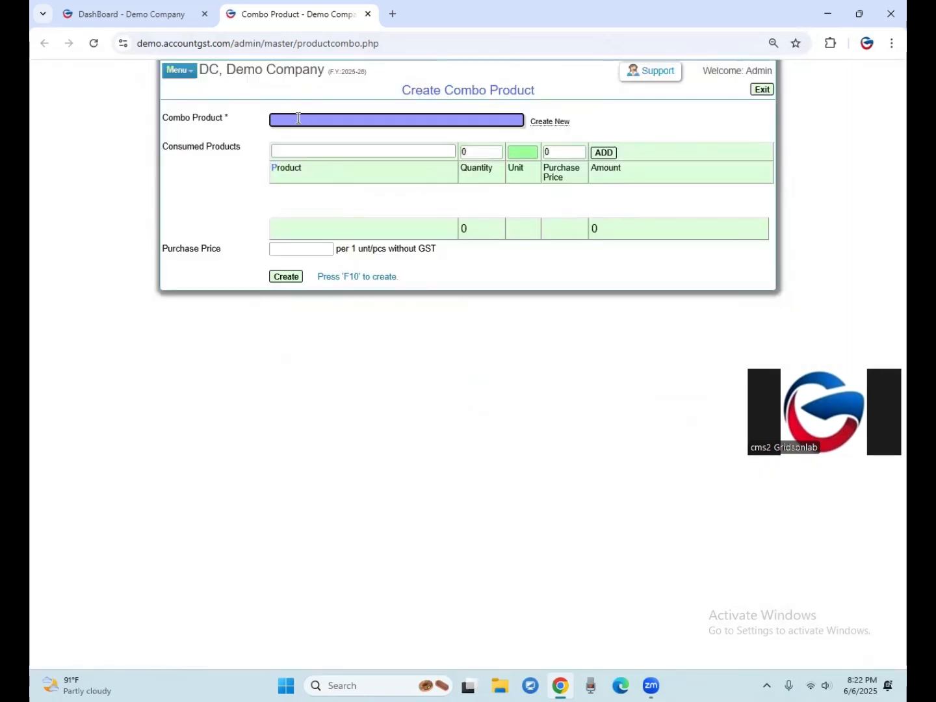
pyautogui.write('p')
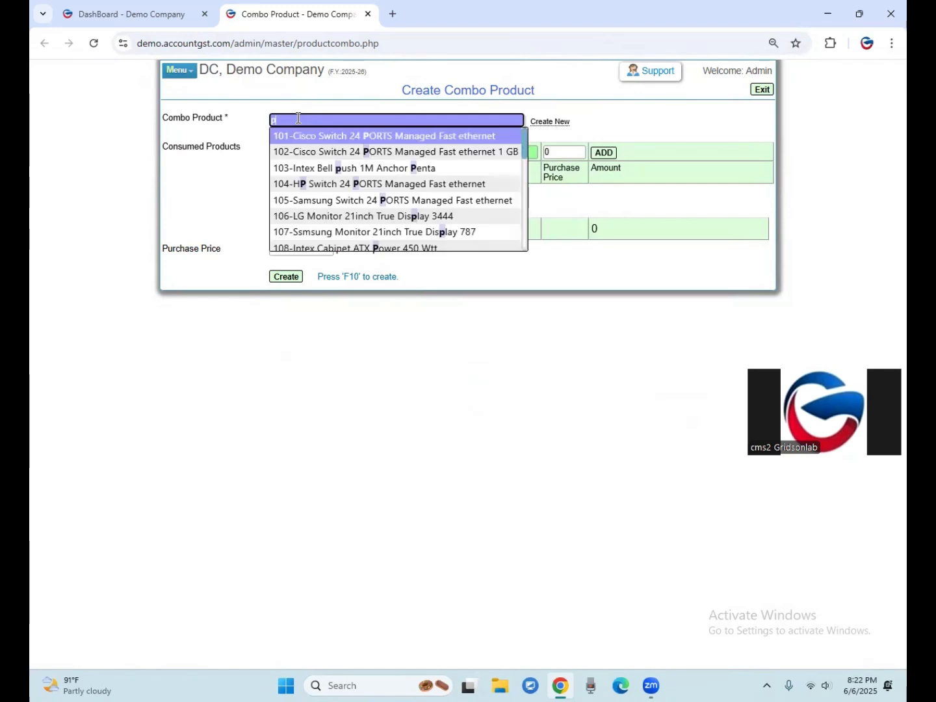
pyautogui.press('BackSpace')
pyautogui.write('raymon')
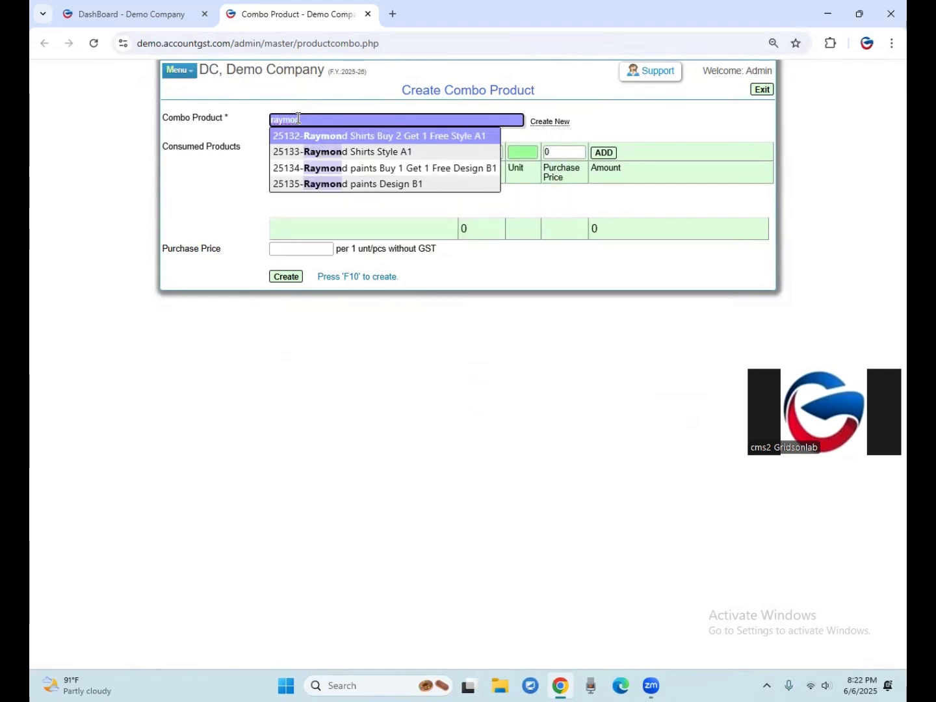
pyautogui.press('Down')
pyautogui.press('Up')
pyautogui.press('Down')
pyautogui.press('Up')
pyautogui.press('Down')
pyautogui.press('Up')
pyautogui.press('Down')
pyautogui.press('Down')
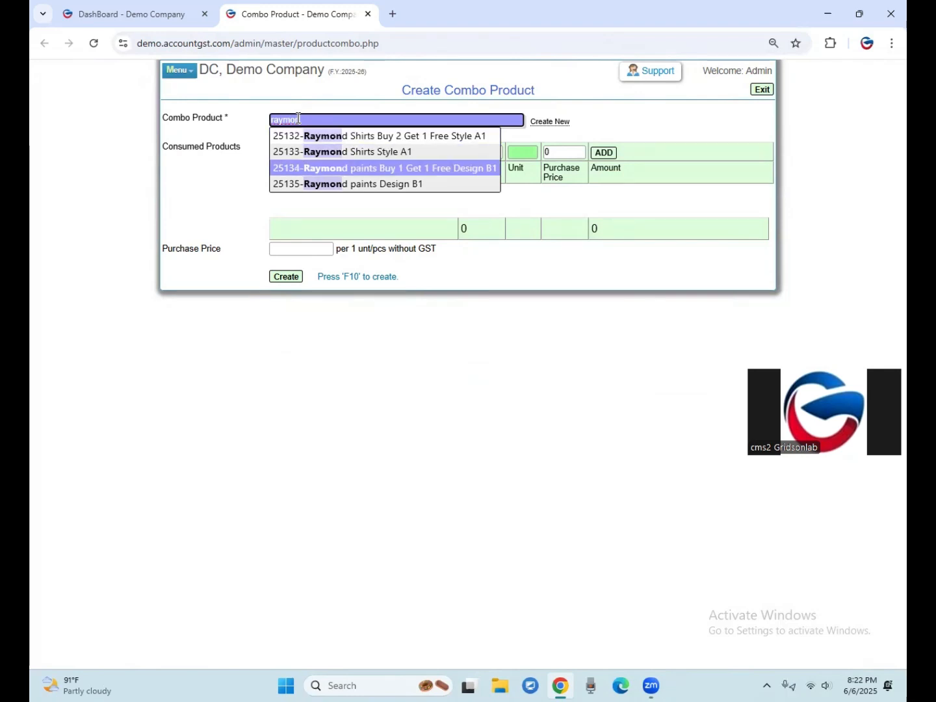
pyautogui.press('Return')
pyautogui.press('Return')
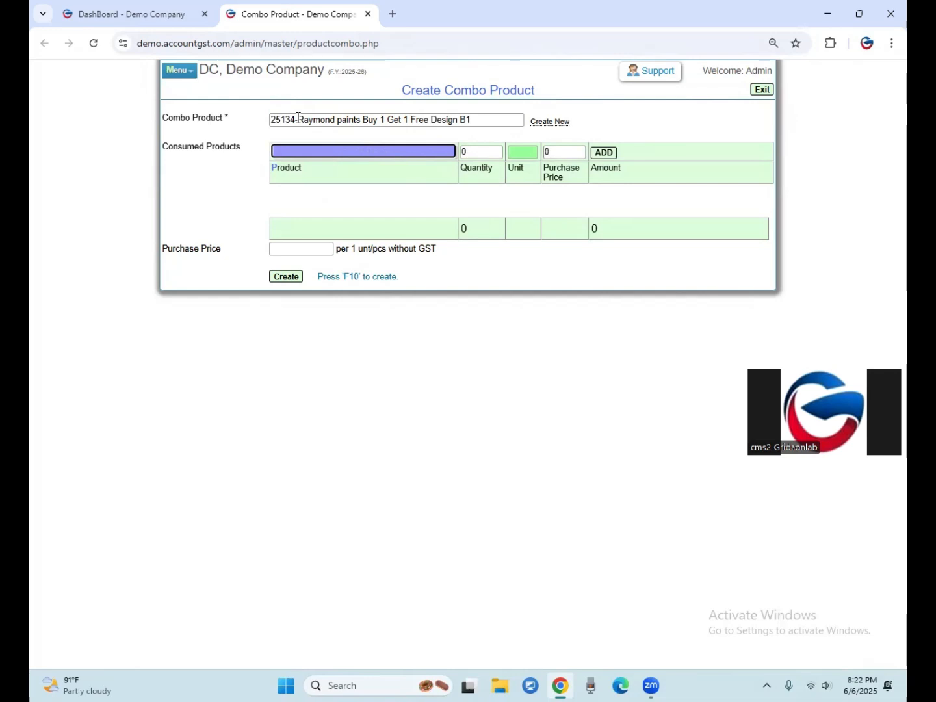
# Add "25135-Raymond paints Design B1" as a consumed product with quantity 2 and purchase price 1000.
pyautogui.write('raym')
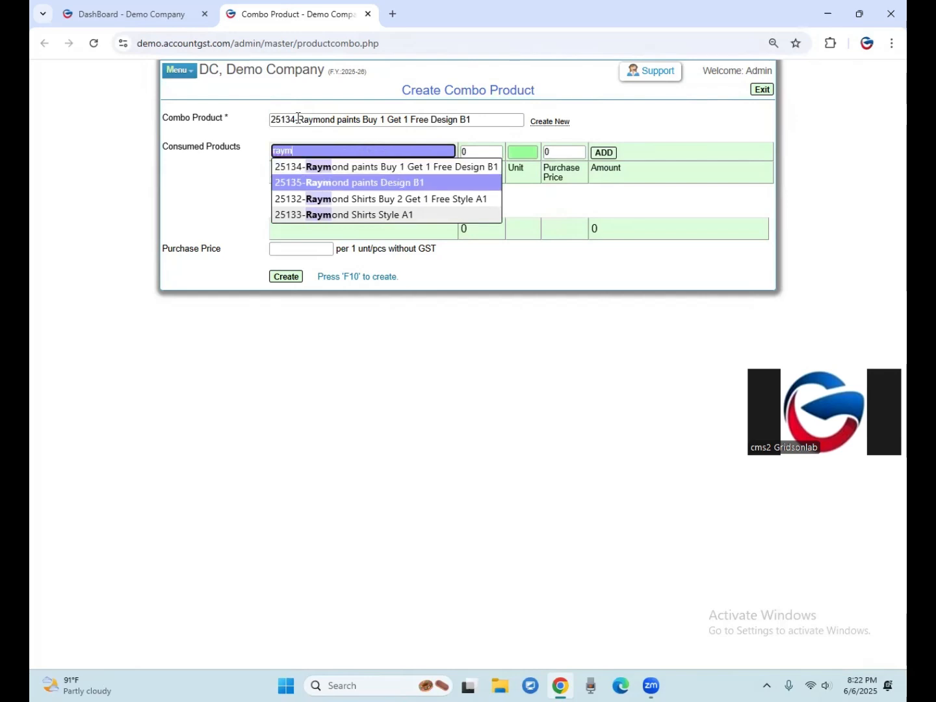
pyautogui.press('Return')
pyautogui.press('Return')
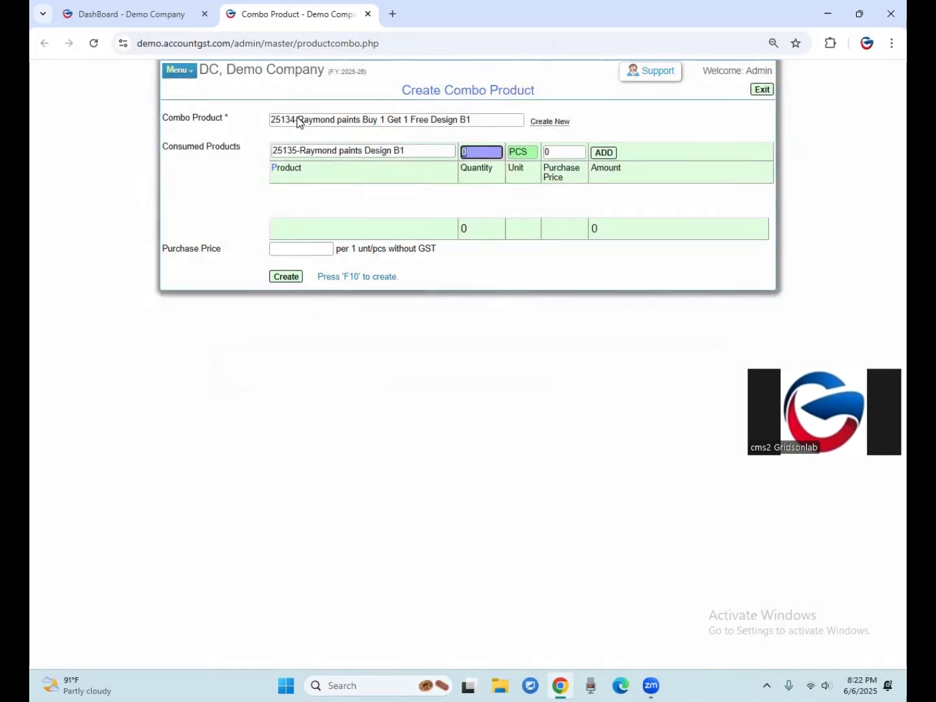
pyautogui.write('2')
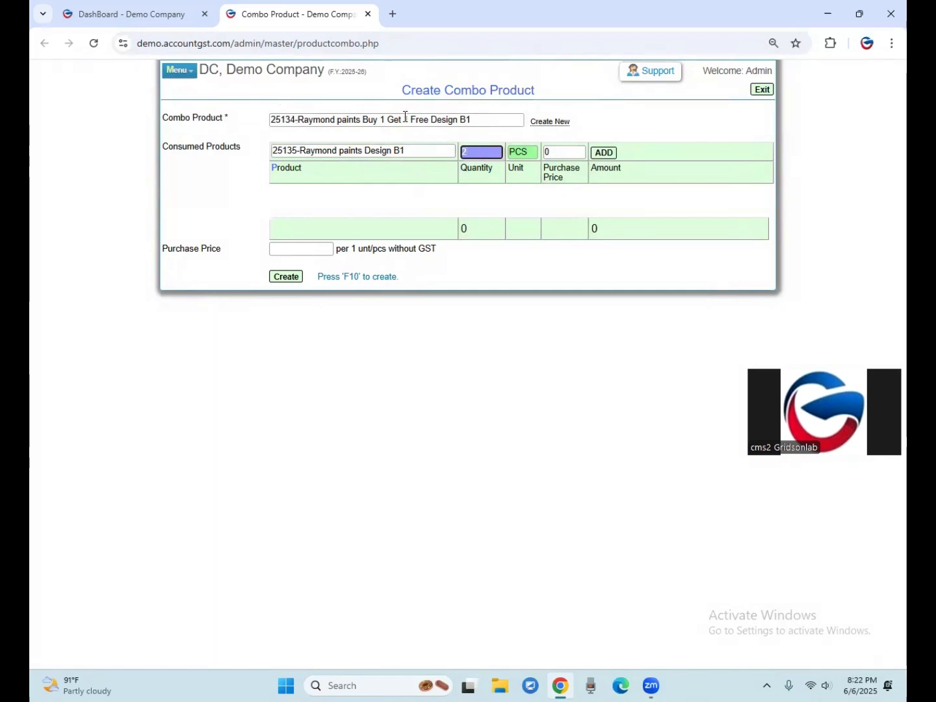
pyautogui.press('Return')
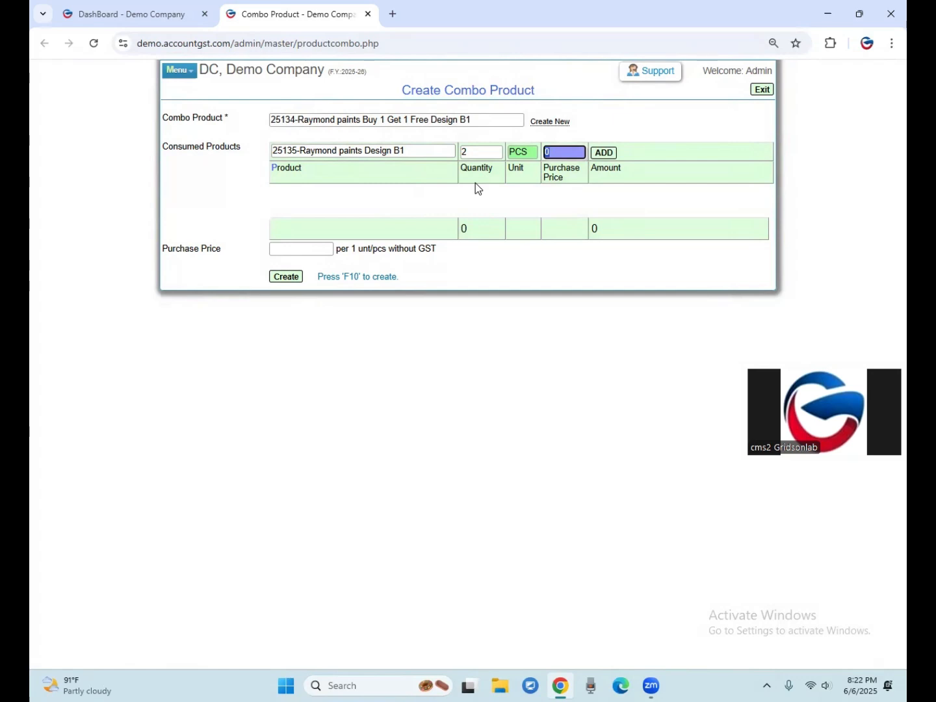
pyautogui.write('1000')
pyautogui.press('Return')
pyautogui.press('Return')
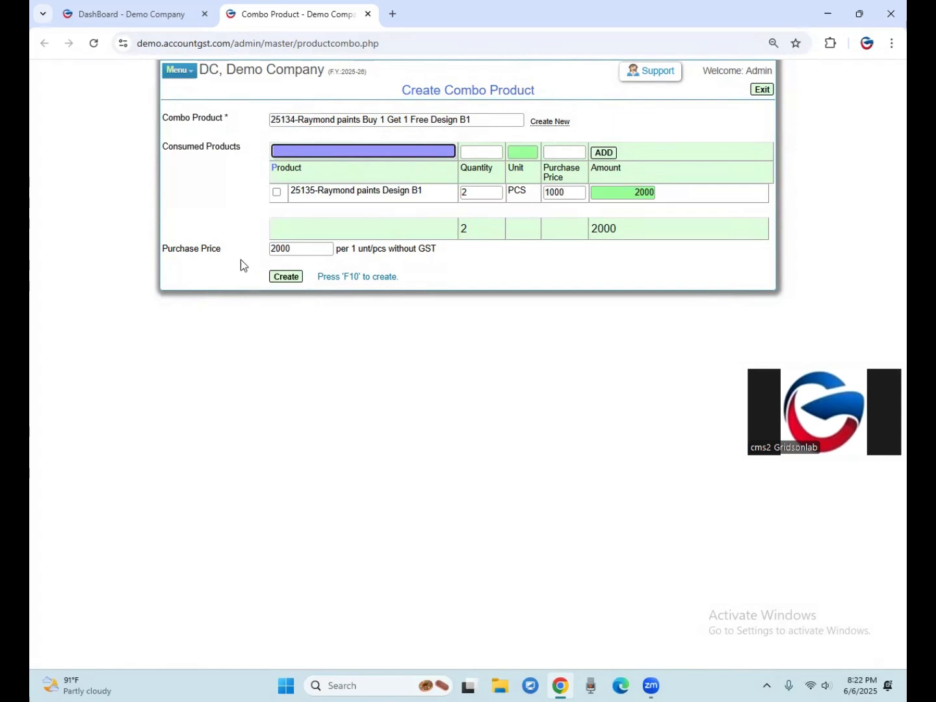
# Create the Raymond paints Buy 1 Get 1 Free Design B1 combo product and confirm its creation.
pyautogui.click(336, 121)
pyautogui.click(316, 263)
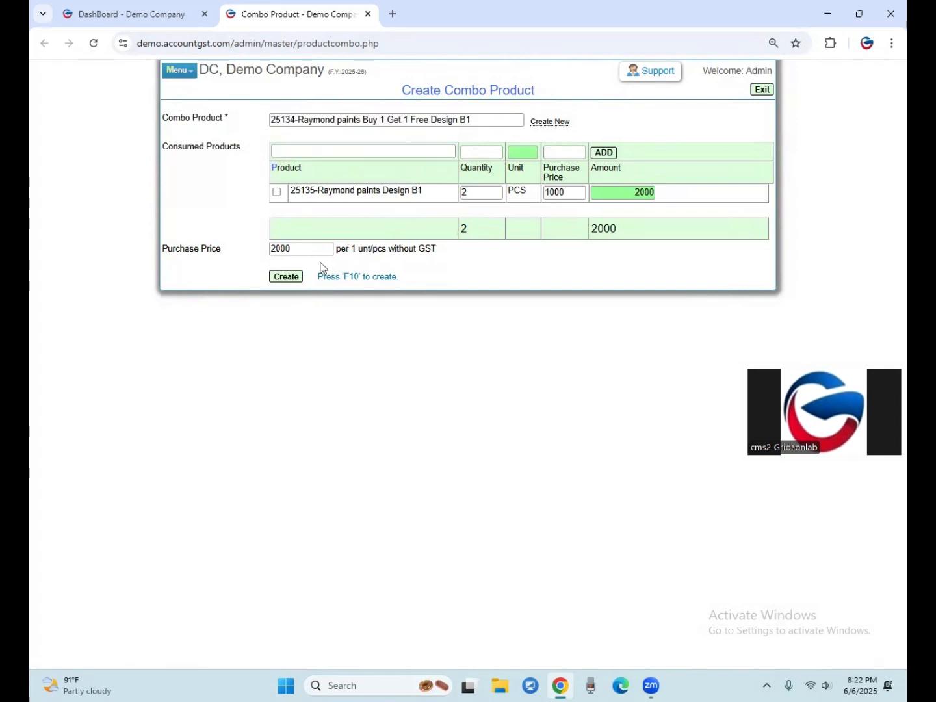
pyautogui.click(301, 250)
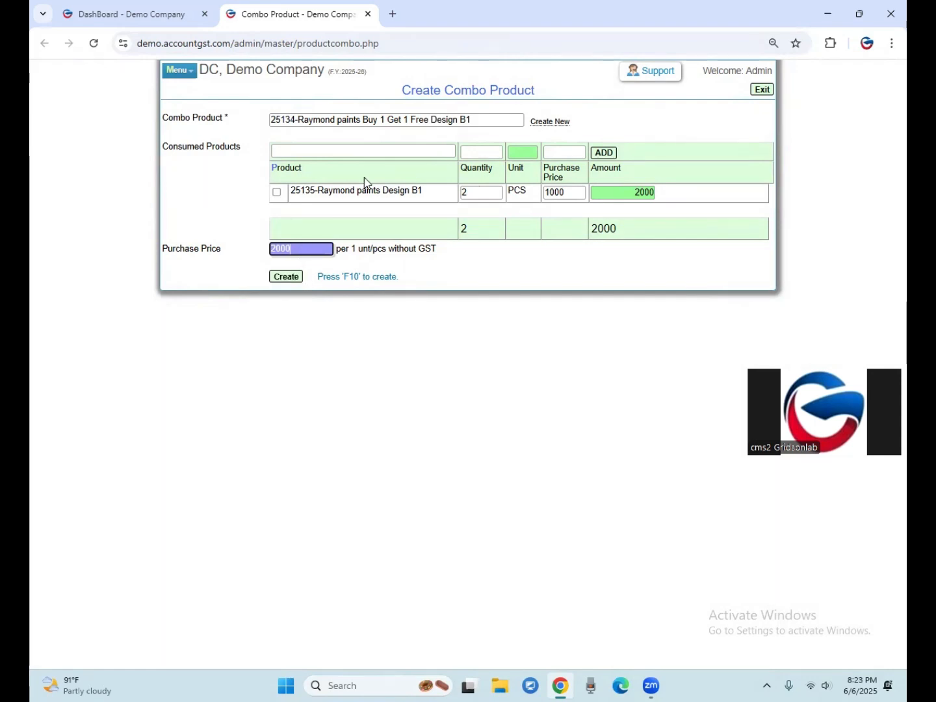
pyautogui.click(480, 118)
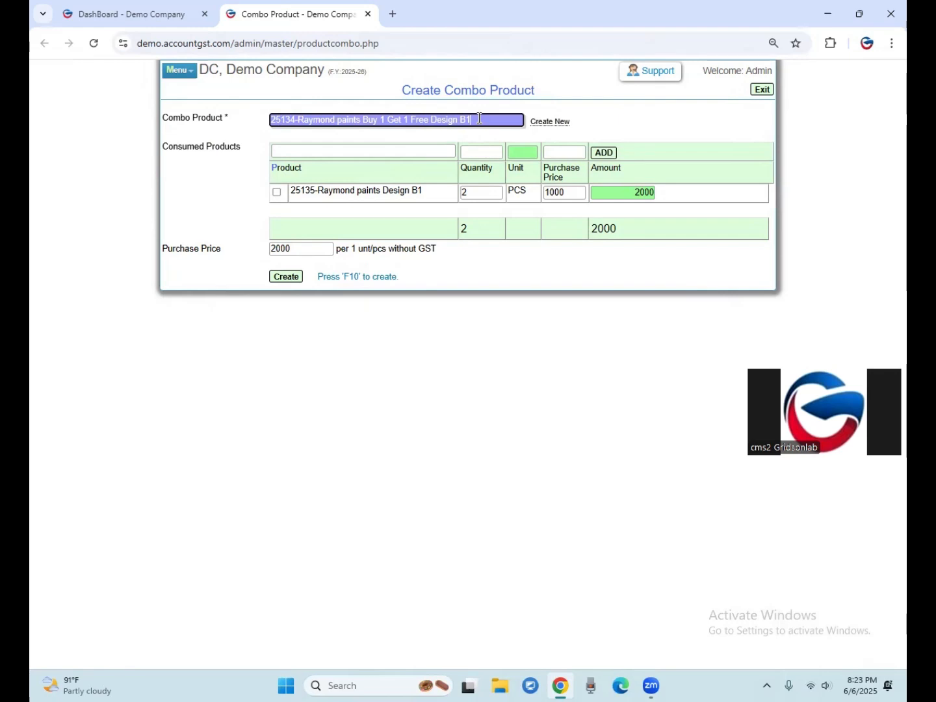
pyautogui.moveTo(480, 118); pyautogui.dragTo(252, 122)
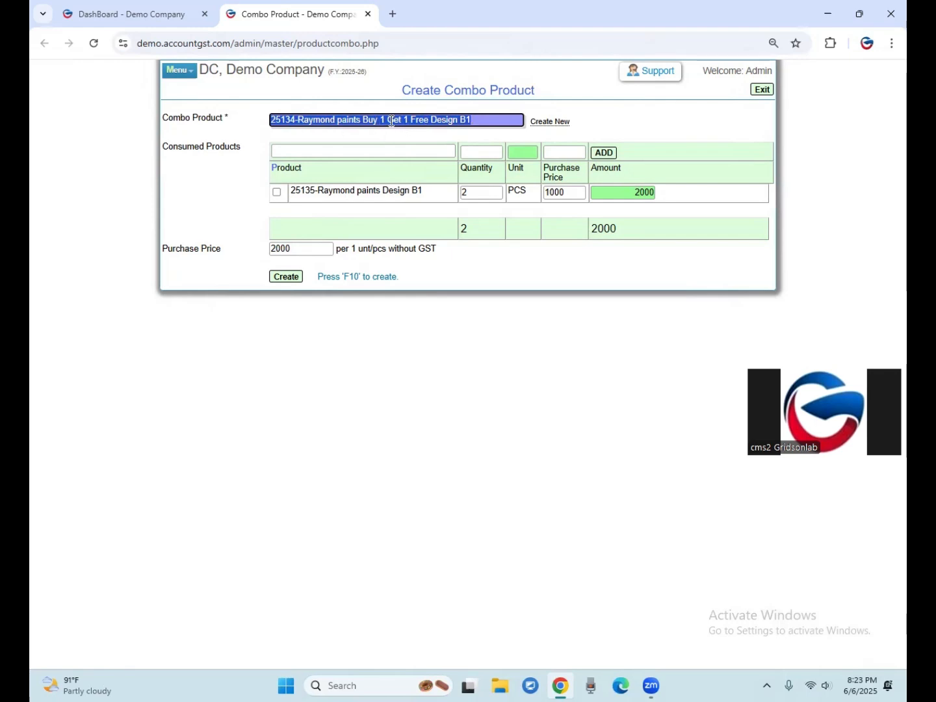
pyautogui.click(475, 194)
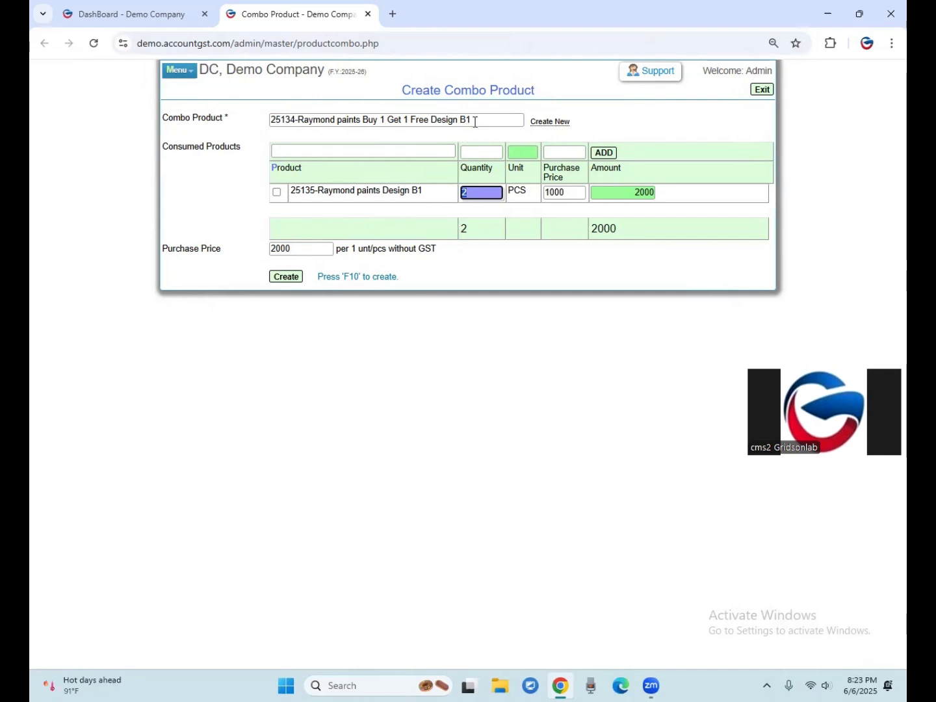
pyautogui.click(286, 278)
pyautogui.click(516, 128)
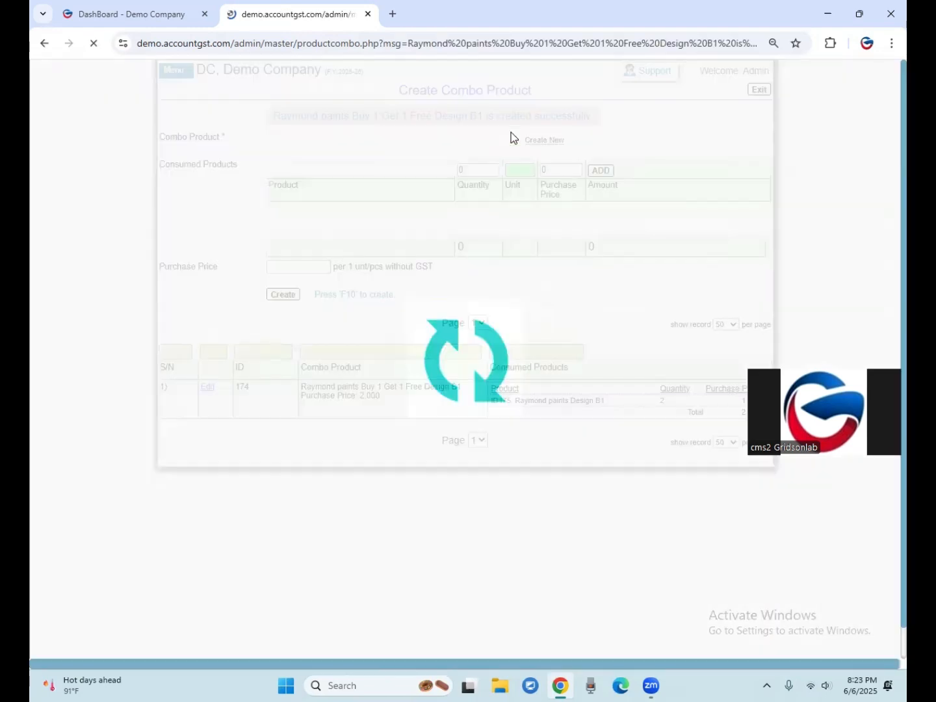
# Examine the new combo product's list entry, including its name, purchase price and consumed product.
pyautogui.moveTo(307, 388)
pyautogui.mouseDown()
pyautogui.moveTo(489, 416)
pyautogui.moveTo(306, 387)
pyautogui.mouseUp()
pyautogui.click(401, 409)
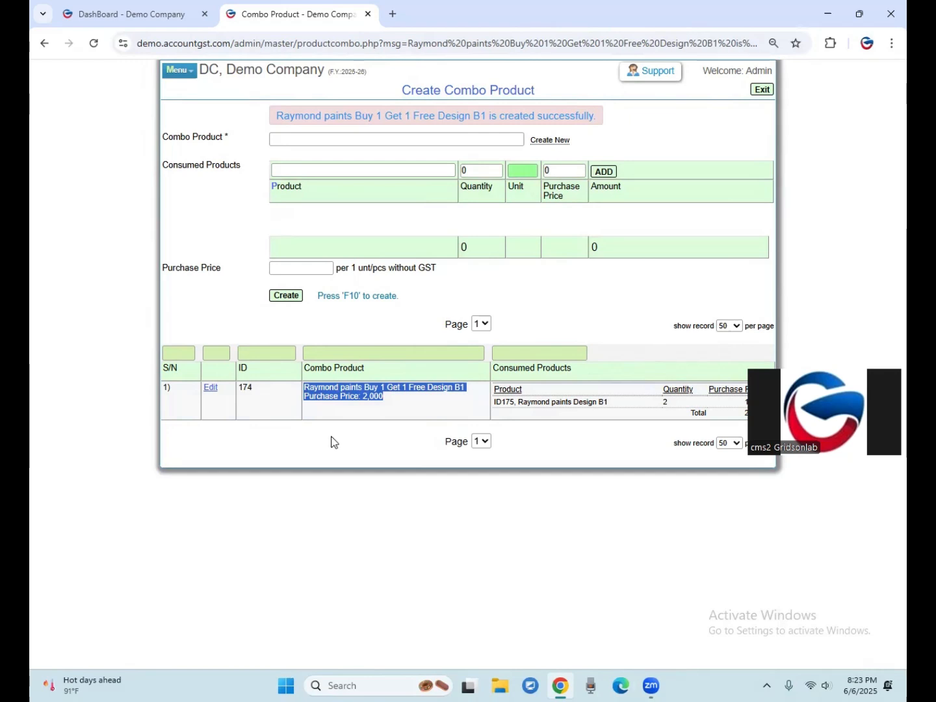
pyautogui.click(394, 400)
pyautogui.moveTo(381, 395); pyautogui.dragTo(303, 390)
pyautogui.click(398, 403)
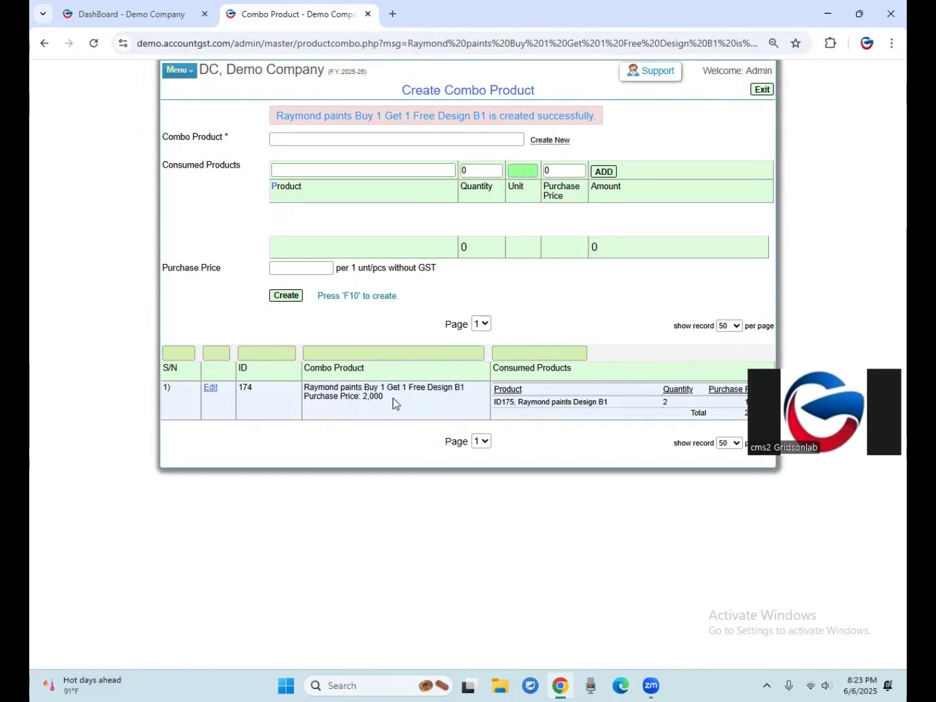
pyautogui.moveTo(527, 403); pyautogui.dragTo(571, 403)
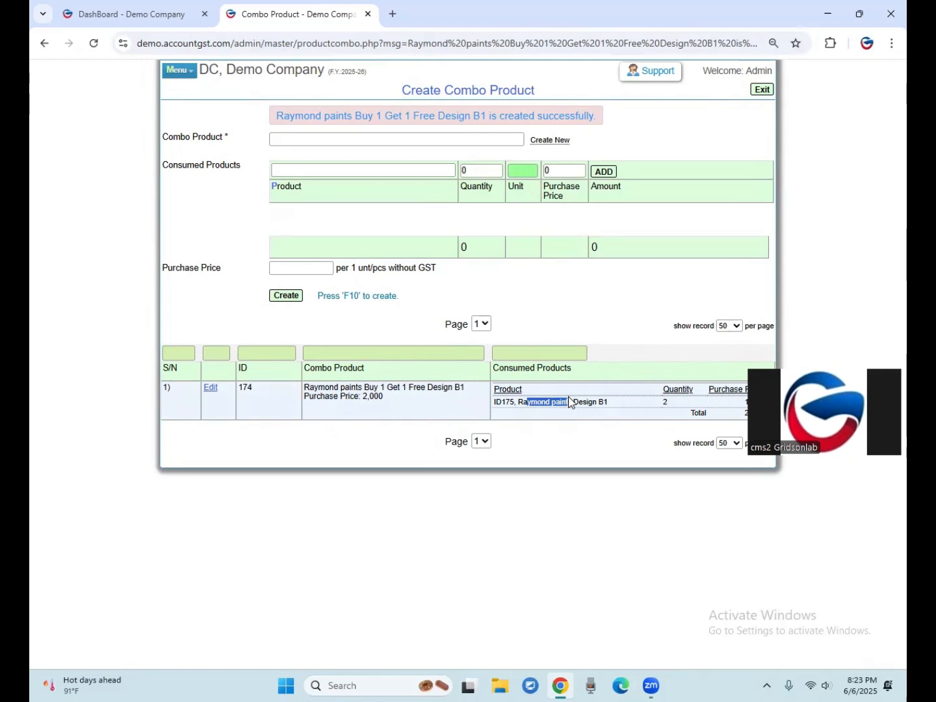
pyautogui.moveTo(400, 400); pyautogui.dragTo(305, 394)
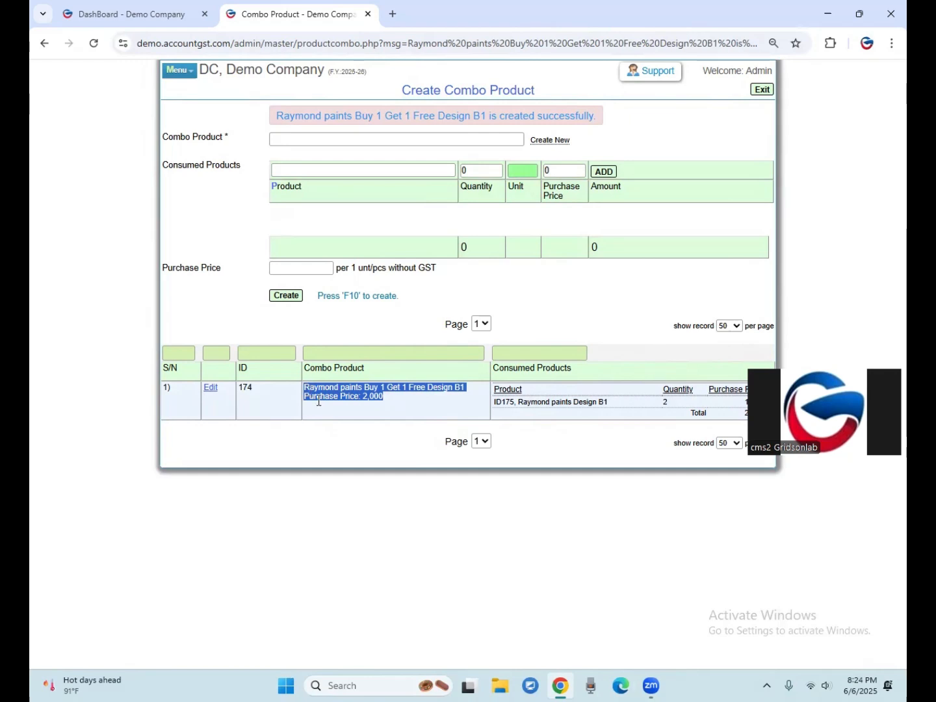
pyautogui.click(404, 408)
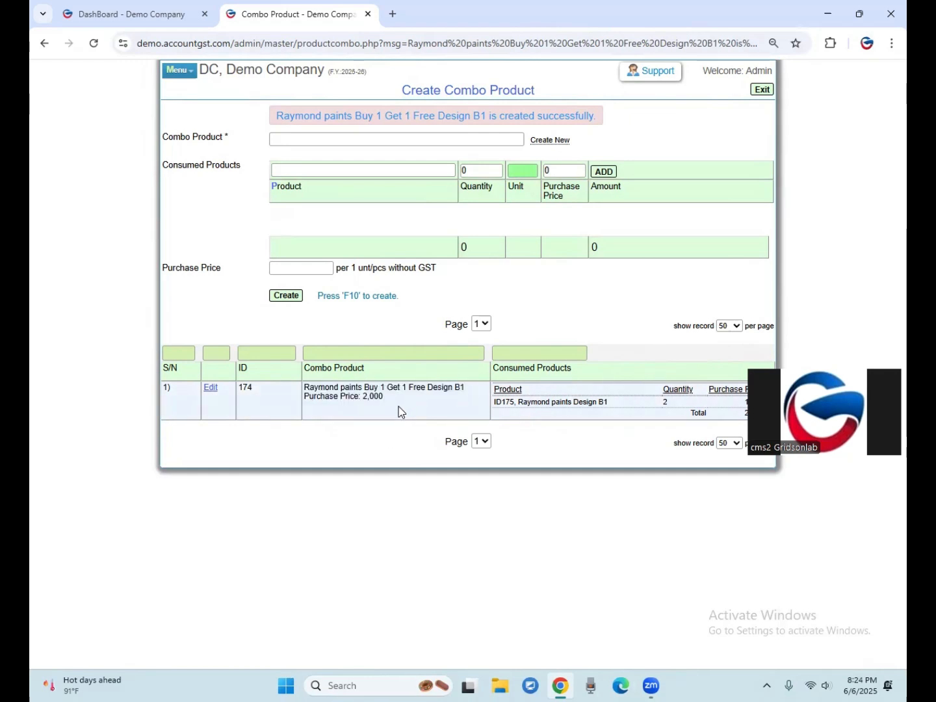
pyautogui.moveTo(388, 395); pyautogui.dragTo(296, 390)
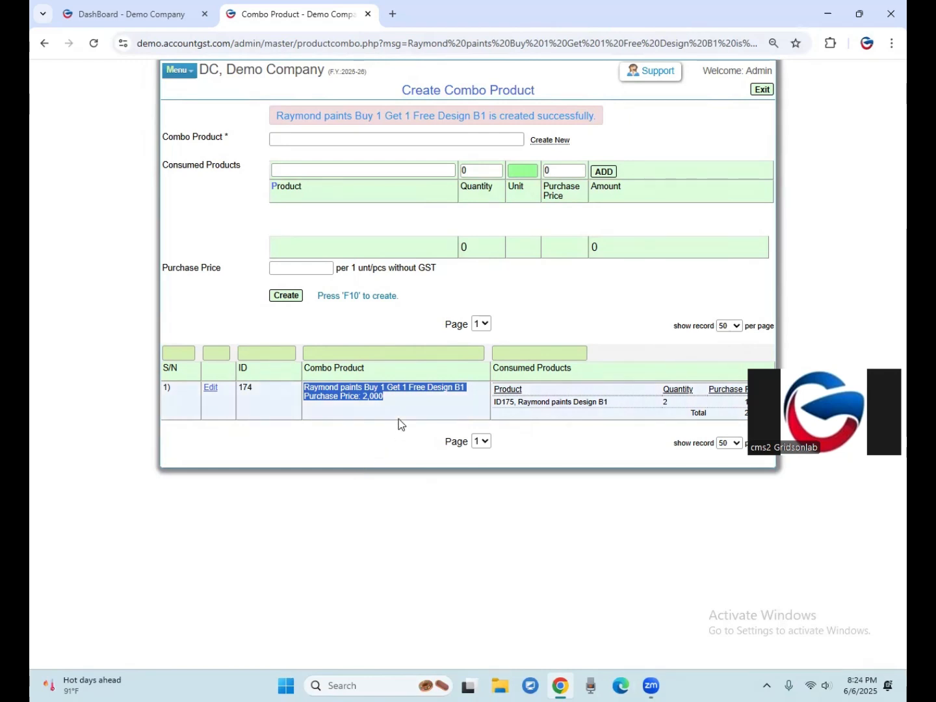
pyautogui.click(390, 389)
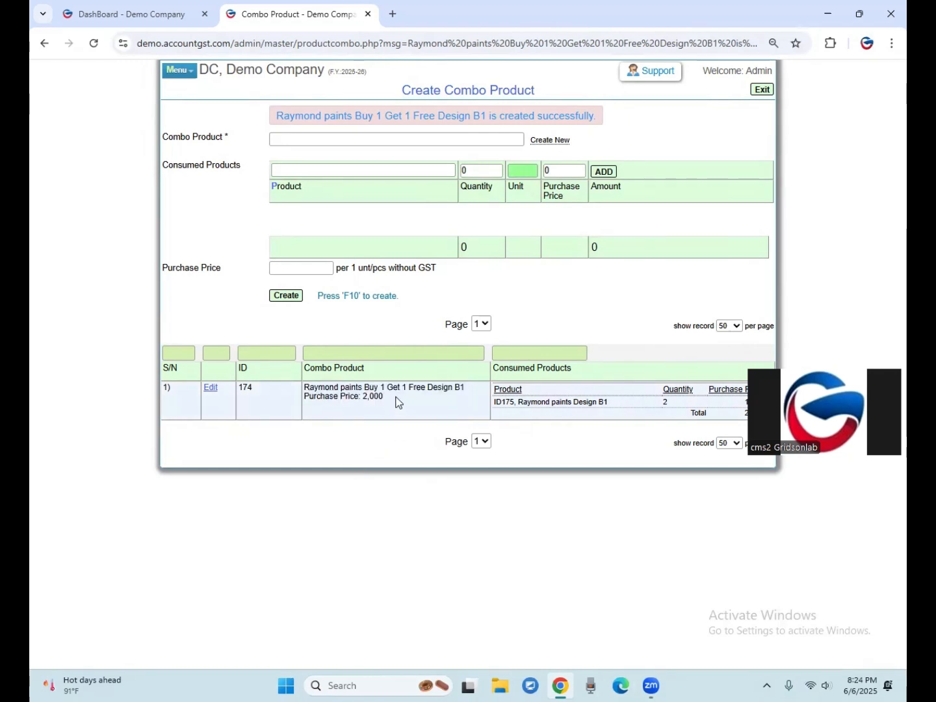
pyautogui.moveTo(350, 395); pyautogui.dragTo(302, 383)
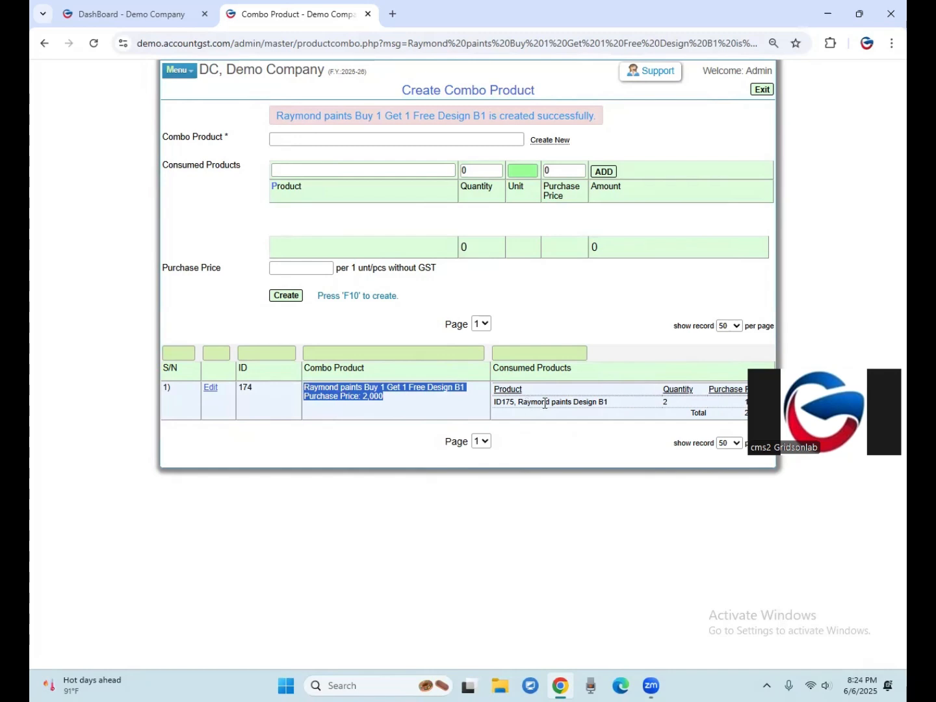
# Review the combo product's list entry, checking its consumed Design B1 product, name and purchase price.
pyautogui.moveTo(670, 405)
pyautogui.mouseDown()
pyautogui.moveTo(514, 406)
pyautogui.moveTo(583, 403)
pyautogui.mouseUp()
pyautogui.click(525, 446)
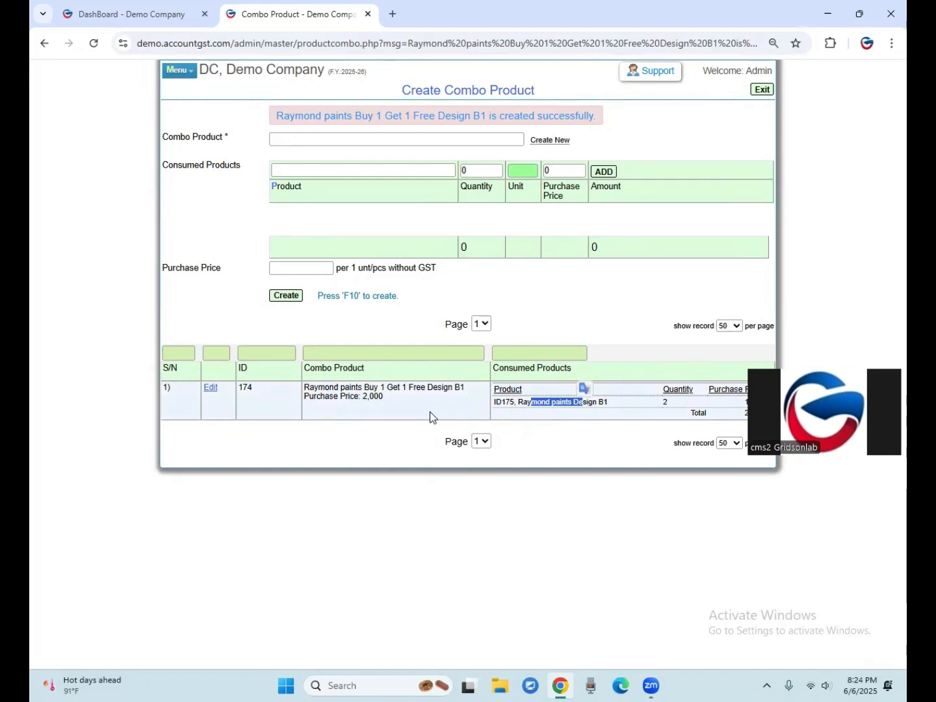
pyautogui.moveTo(403, 415); pyautogui.dragTo(314, 388)
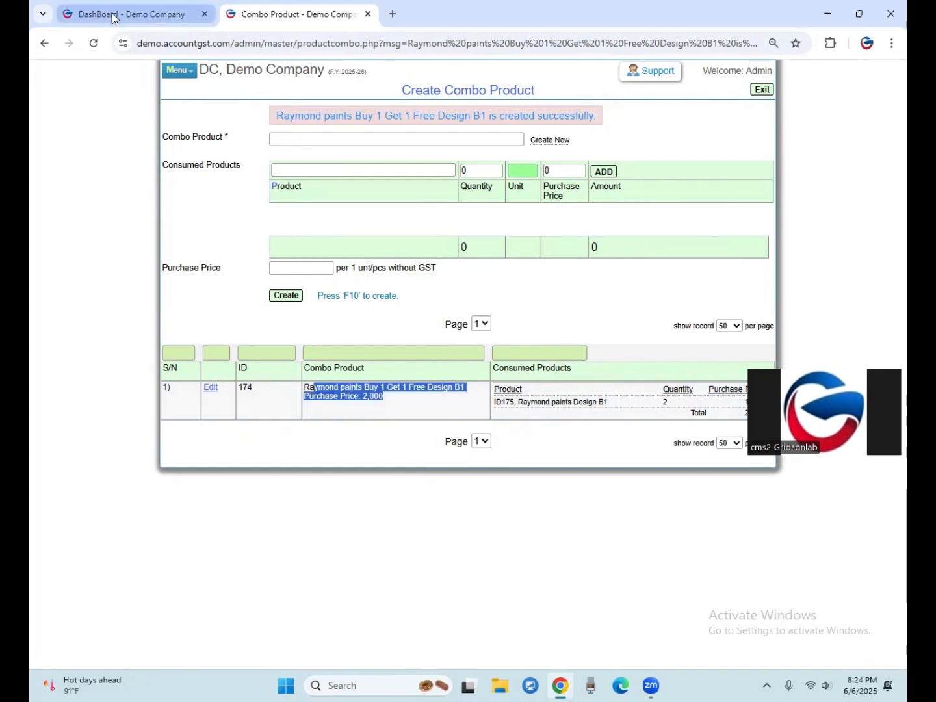
# Open a new tax invoice from the dashboard for customer "Consumer : ENDC, Indore" with Godown-1 AB Road as the location.
pyautogui.click(111, 15)
pyautogui.click(112, 186)
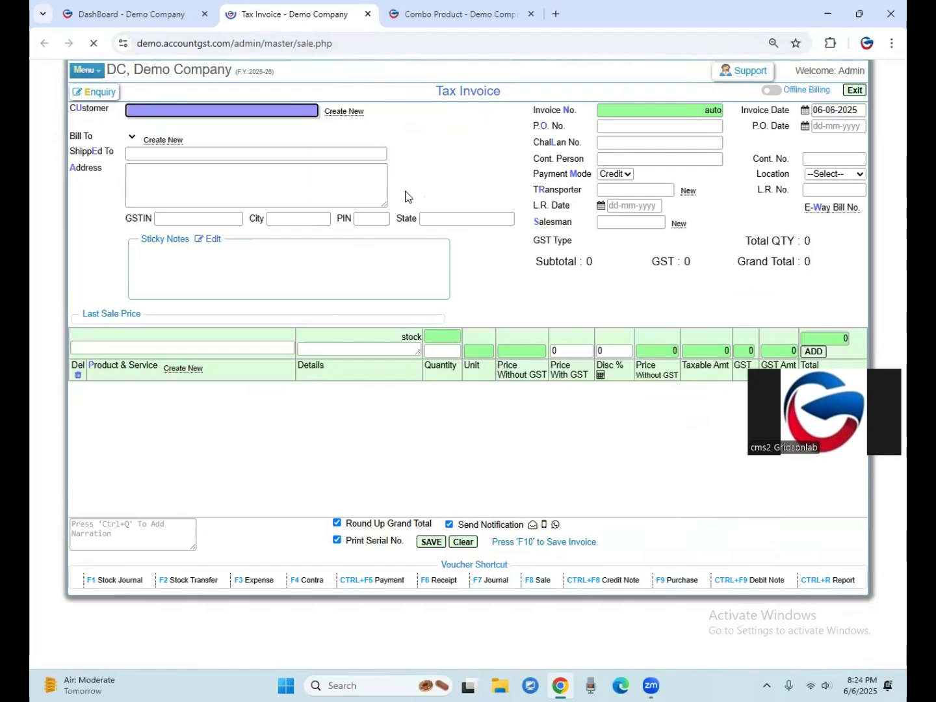
pyautogui.write('consu')
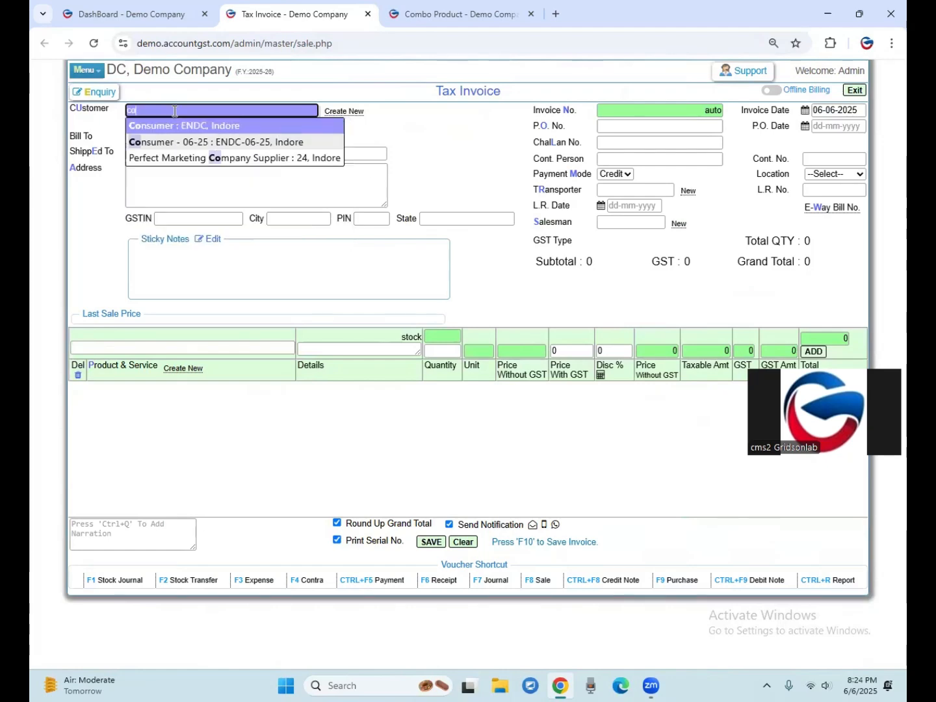
pyautogui.press('Return')
pyautogui.press('Tab')
pyautogui.press('Tab')
pyautogui.press('Tab')
pyautogui.press('Tab')
pyautogui.press('Tab')
pyautogui.press('Tab')
pyautogui.press('Tab')
pyautogui.press('Tab')
pyautogui.press('Tab')
pyautogui.press('Tab')
pyautogui.click(830, 176)
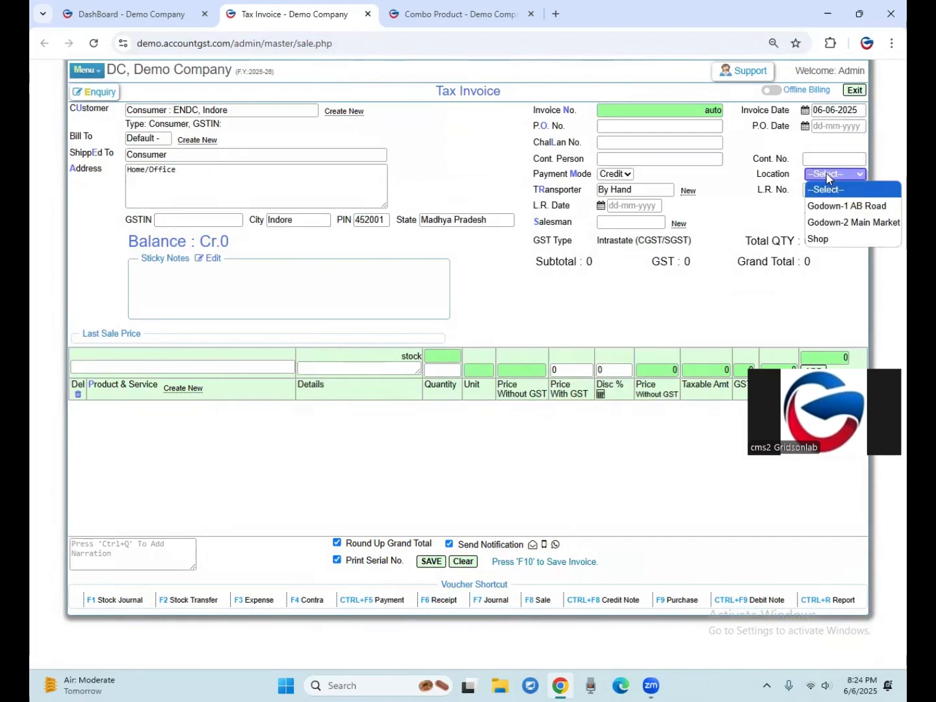
pyautogui.click(847, 206)
# Search the invoice's product list for "raymon" and choose "25134-Raymond paints Buy 1 Get 1 Free Design B1".
pyautogui.click(139, 370)
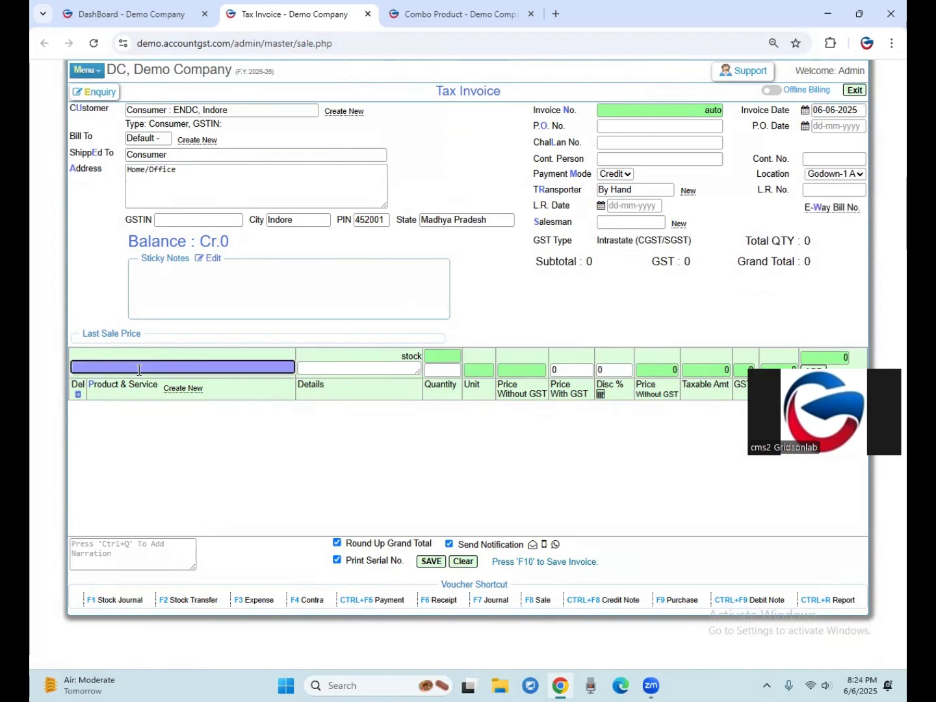
pyautogui.write('com')
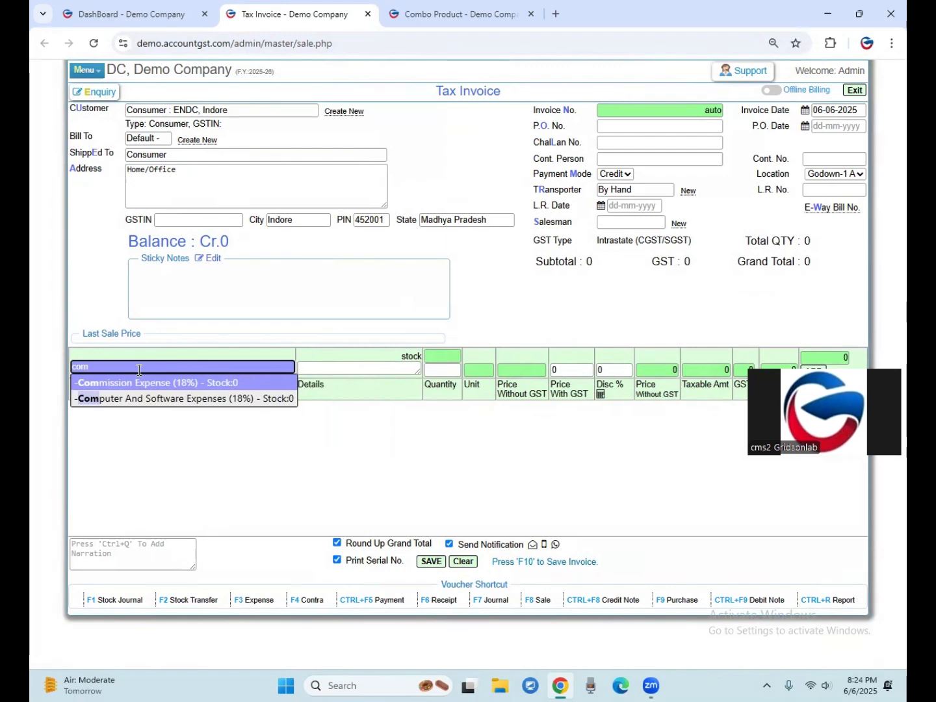
pyautogui.press('BackSpace')
pyautogui.press('BackSpace')
pyautogui.press('BackSpace')
pyautogui.write('raymon')
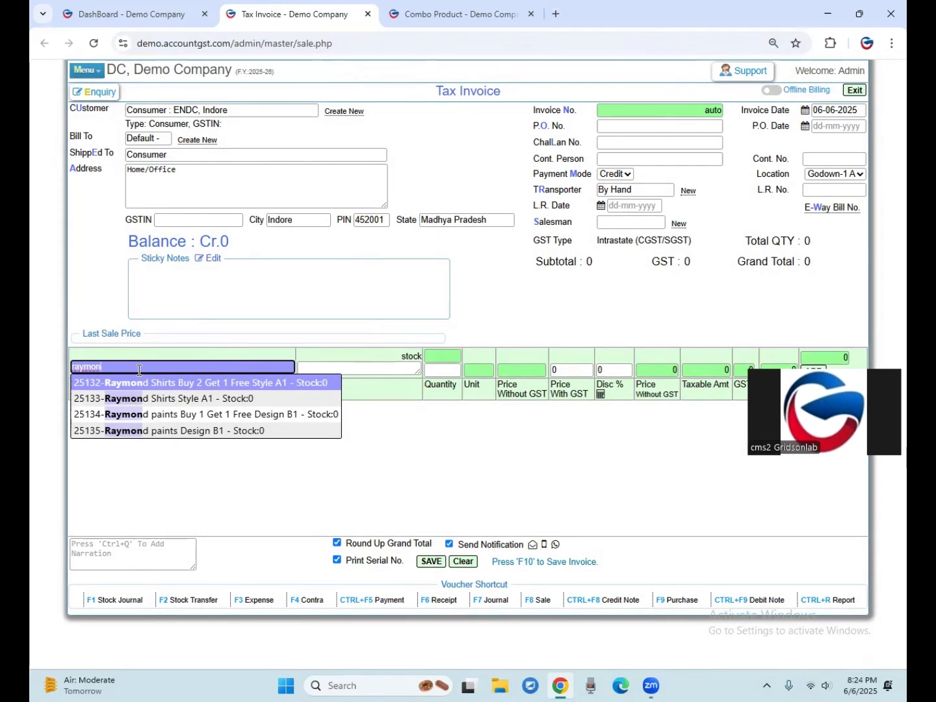
pyautogui.press('Down')
pyautogui.press('Down')
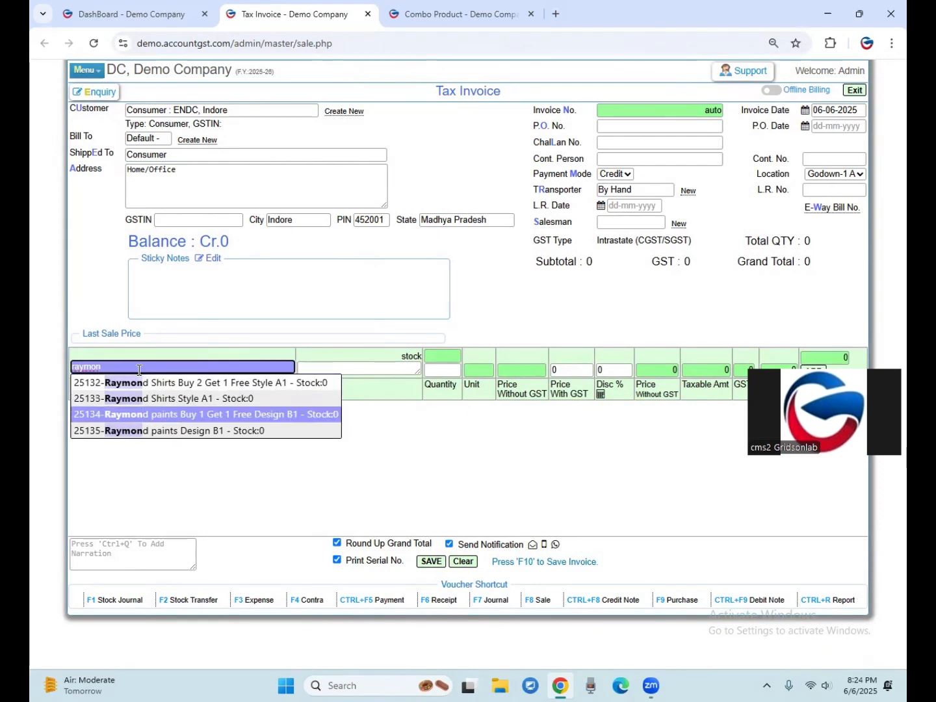
pyautogui.click(219, 415)
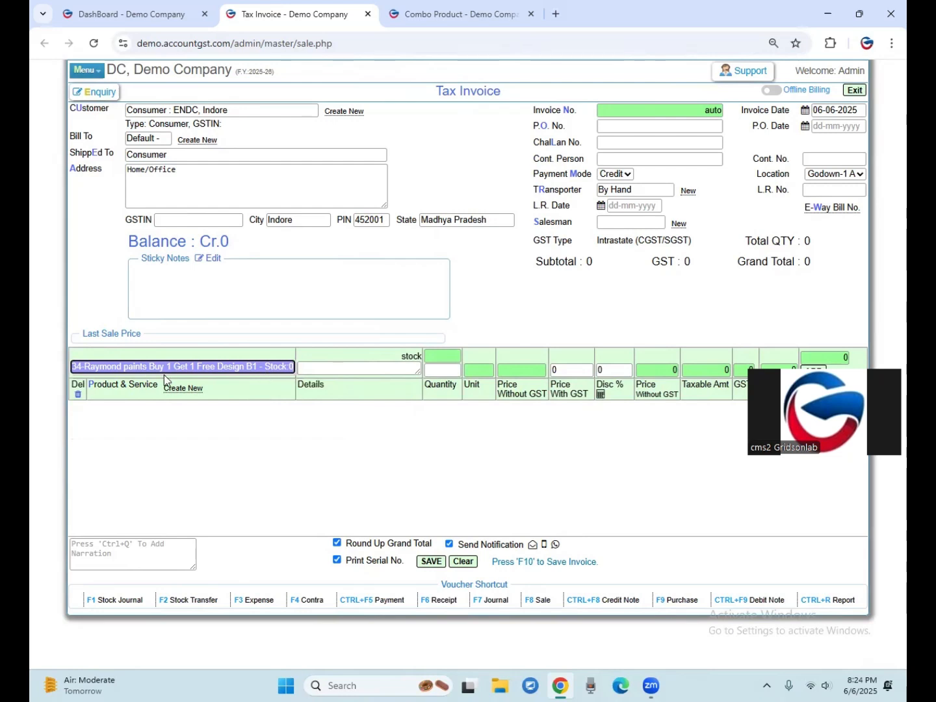
# Replace the invoice's chosen product with "25135-Raymond paints Design B1" to check its stock.
pyautogui.press('BackSpace')
pyautogui.press('BackSpace')
pyautogui.press('BackSpace')
pyautogui.press('BackSpace')
pyautogui.press('BackSpace')
pyautogui.press('BackSpace')
pyautogui.press('BackSpace')
pyautogui.press('BackSpace')
pyautogui.press('BackSpace')
pyautogui.press('BackSpace')
pyautogui.press('BackSpace')
pyautogui.press('BackSpace')
pyautogui.press('BackSpace')
pyautogui.press('BackSpace')
pyautogui.press('BackSpace')
pyautogui.press('BackSpace')
pyautogui.press('BackSpace')
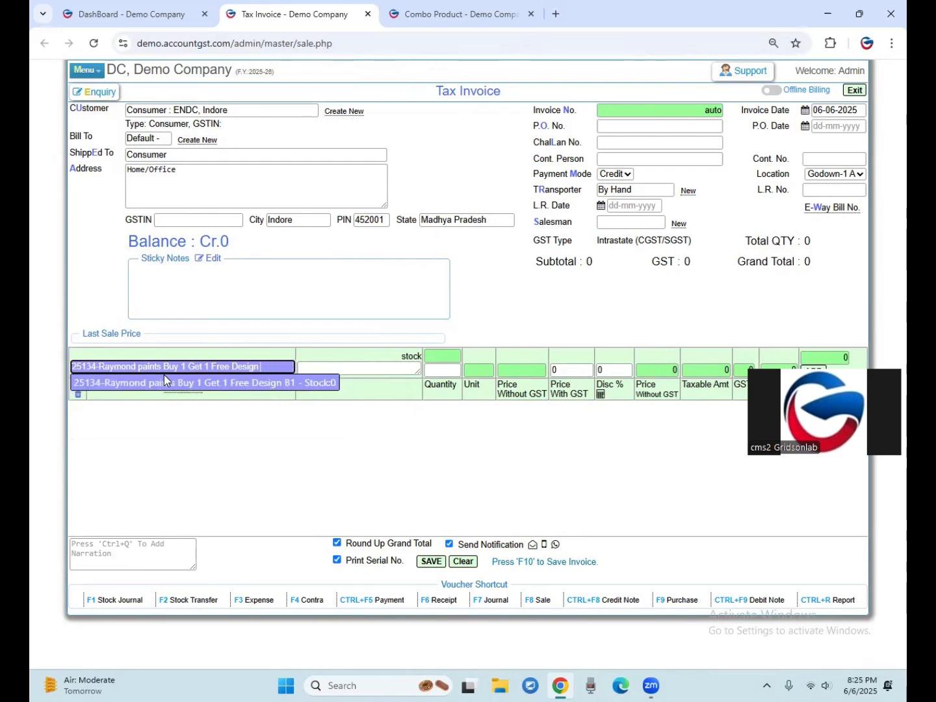
pyautogui.press('BackSpace')
pyautogui.press('BackSpace')
pyautogui.press('BackSpace')
pyautogui.press('BackSpace')
pyautogui.press('BackSpace')
pyautogui.press('BackSpace')
pyautogui.press('BackSpace')
pyautogui.press('BackSpace')
pyautogui.press('BackSpace')
pyautogui.press('BackSpace')
pyautogui.press('BackSpace')
pyautogui.press('BackSpace')
pyautogui.press('BackSpace')
pyautogui.press('BackSpace')
pyautogui.press('BackSpace')
pyautogui.press('BackSpace')
pyautogui.press('BackSpace')
pyautogui.press('BackSpace')
pyautogui.press('BackSpace')
pyautogui.press('BackSpace')
pyautogui.press('BackSpace')
pyautogui.press('BackSpace')
pyautogui.press('BackSpace')
pyautogui.press('BackSpace')
pyautogui.press('BackSpace')
pyautogui.press('BackSpace')
pyautogui.press('BackSpace')
pyautogui.press('BackSpace')
pyautogui.press('BackSpace')
pyautogui.press('BackSpace')
pyautogui.press('BackSpace')
pyautogui.press('BackSpace')
pyautogui.press('BackSpace')
pyautogui.press('BackSpace')
pyautogui.press('BackSpace')
pyautogui.press('BackSpace')
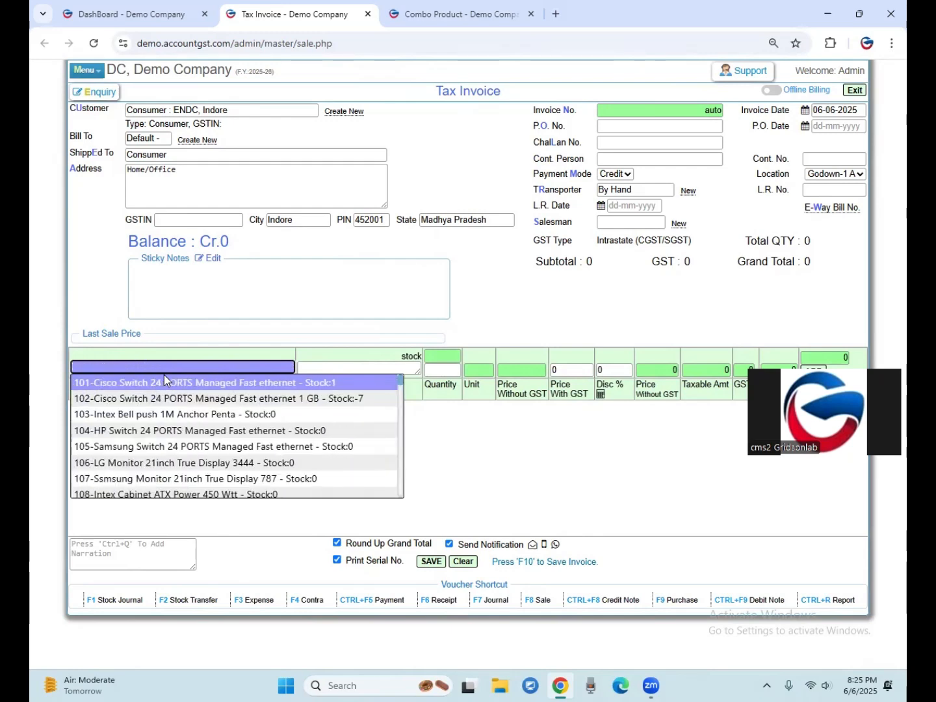
pyautogui.write('ray')
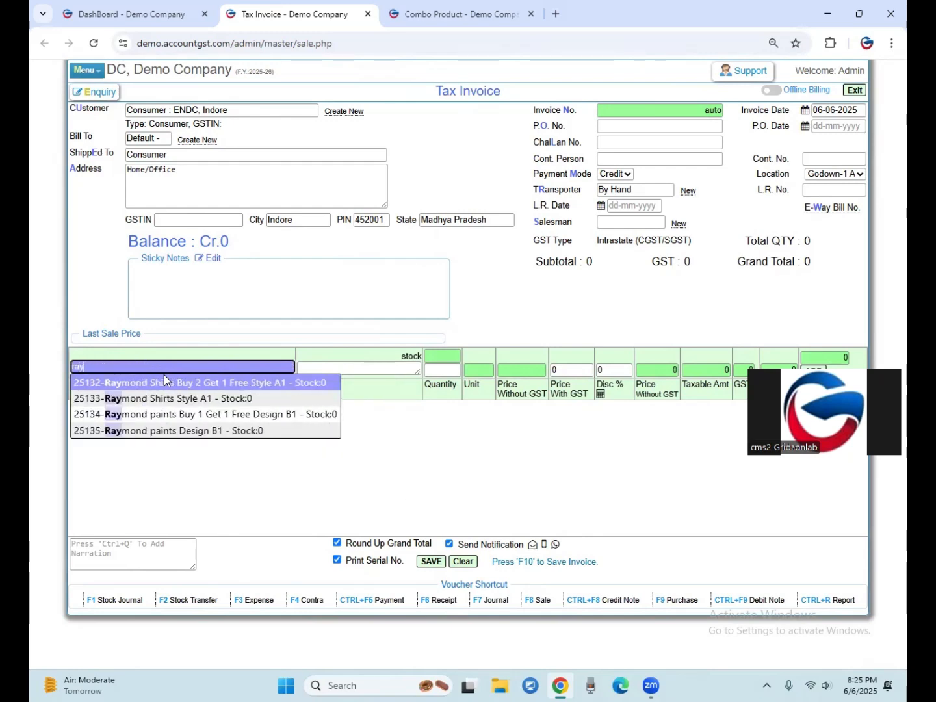
pyautogui.write('mon')
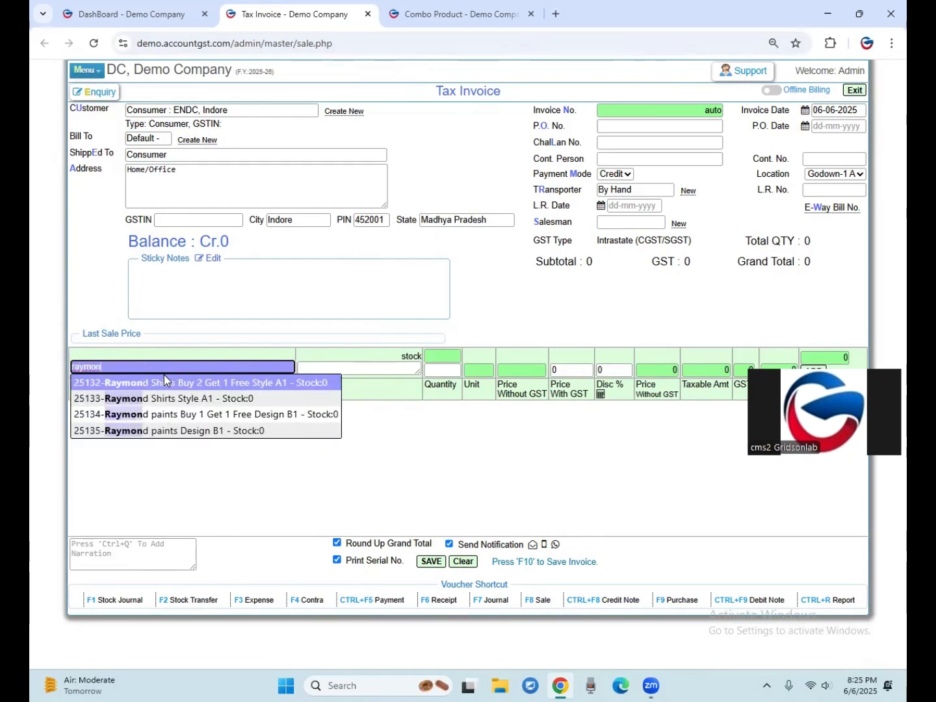
pyautogui.click(247, 433)
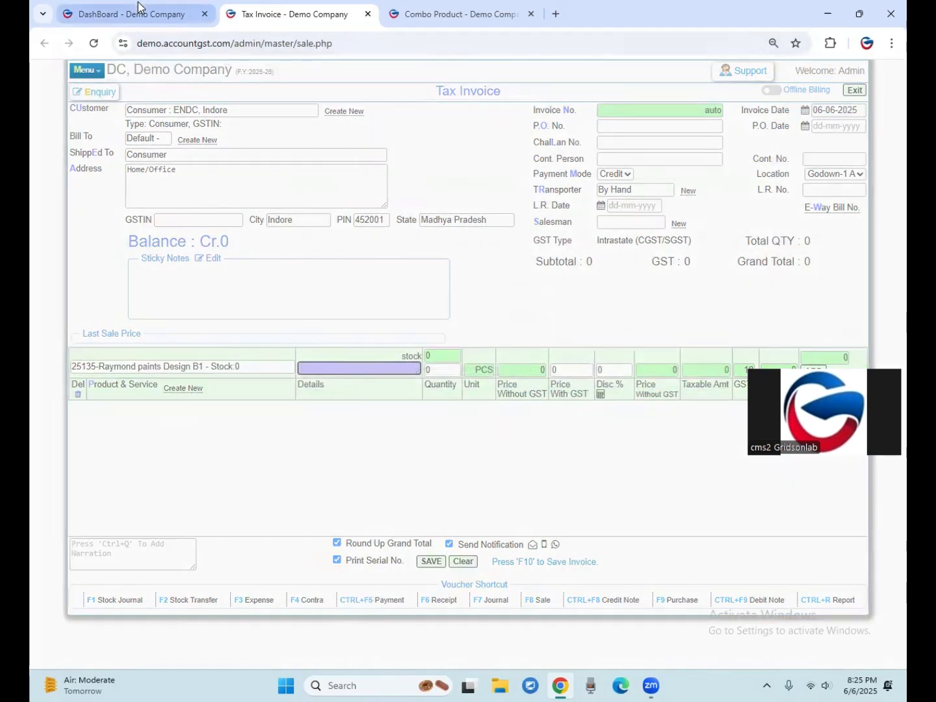
# Open a new purchase voucher from the dashboard for supplier "Balaji Ent : XYZI, Indore" with Godown-1 AB Road as the location.
pyautogui.click(138, 10)
pyautogui.scroll(-5, 97, 455)
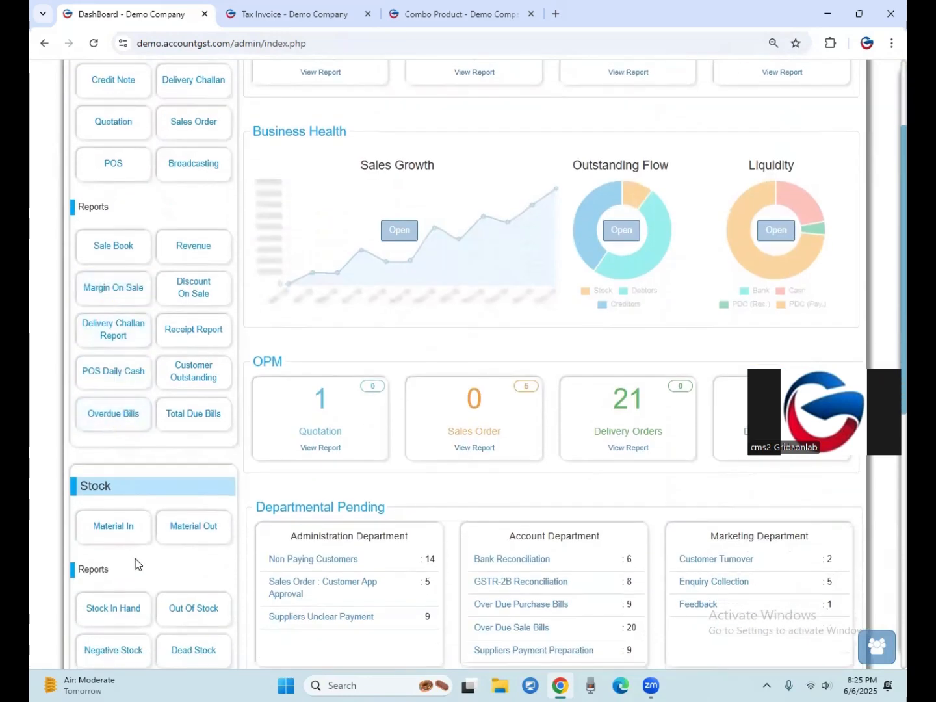
pyautogui.scroll(-3, 130, 559)
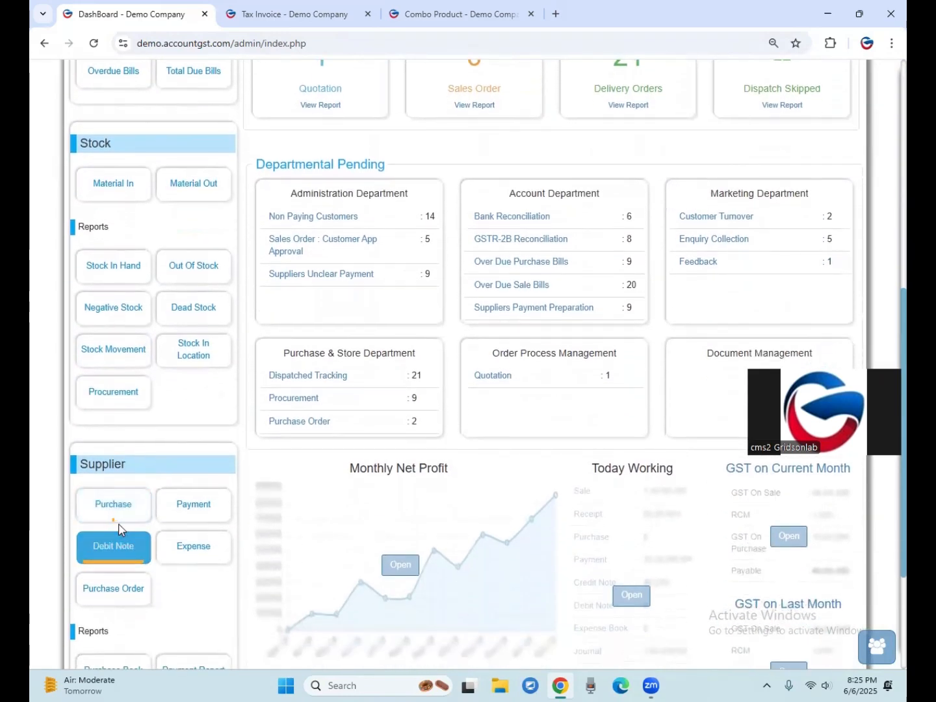
pyautogui.click(116, 508)
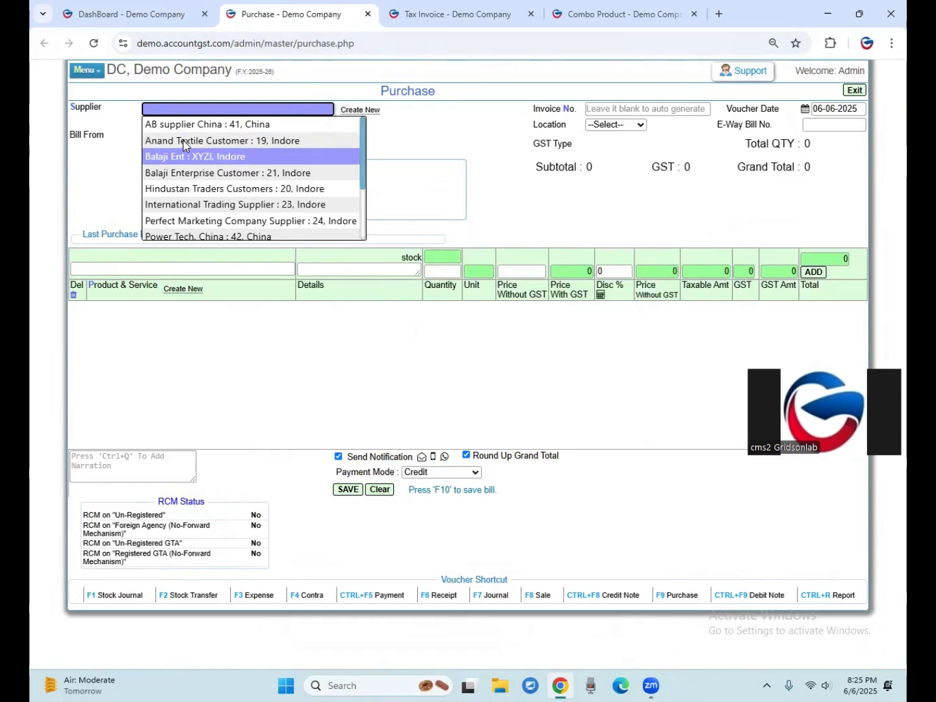
pyautogui.press('Return')
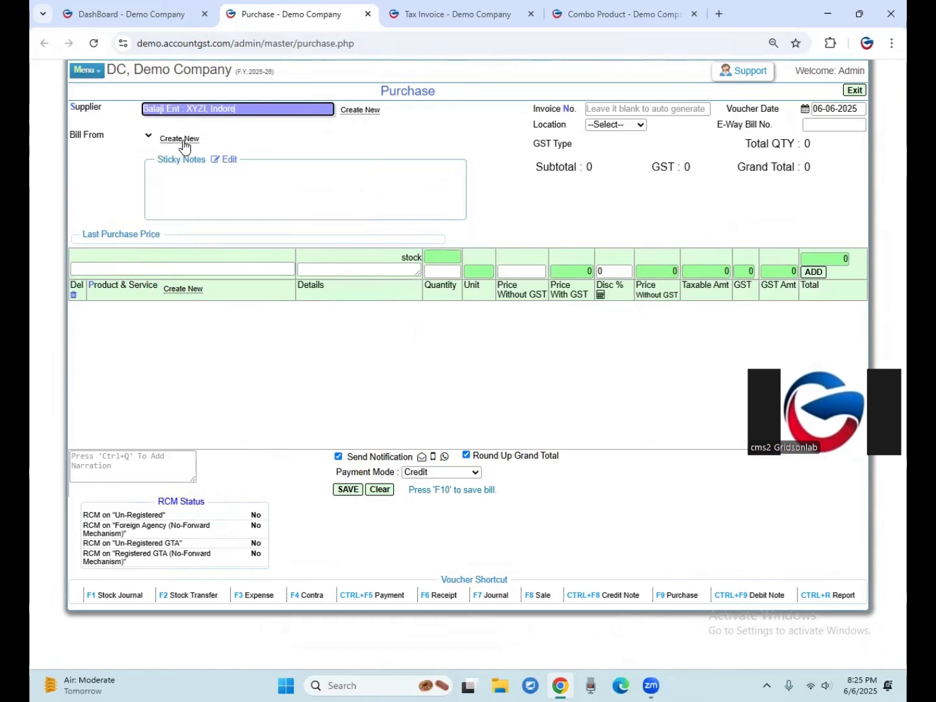
pyautogui.press('Return')
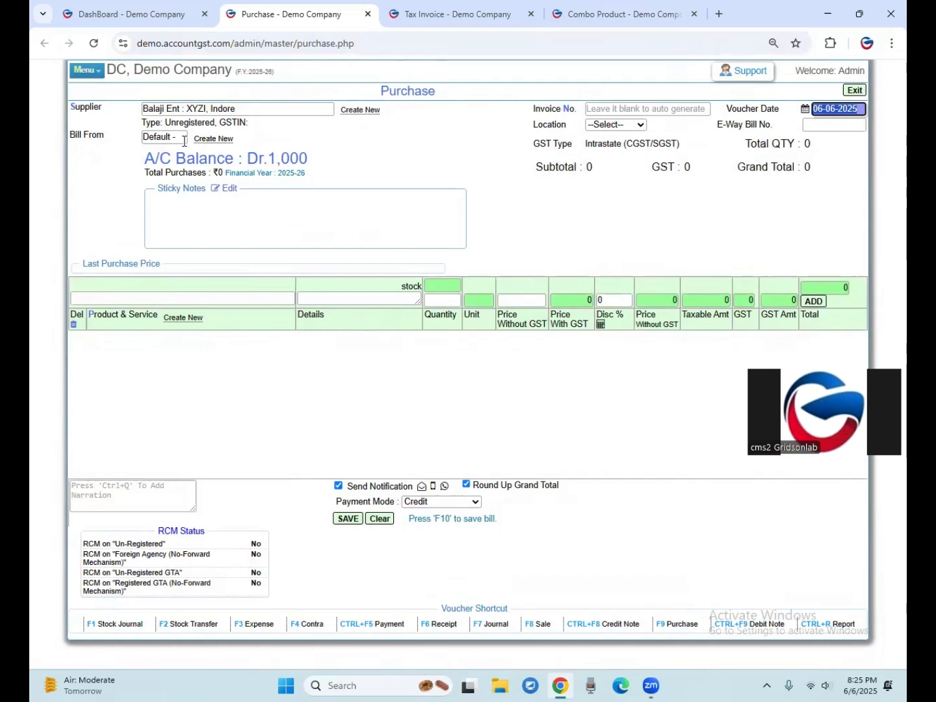
pyautogui.press('Return')
pyautogui.click(618, 125)
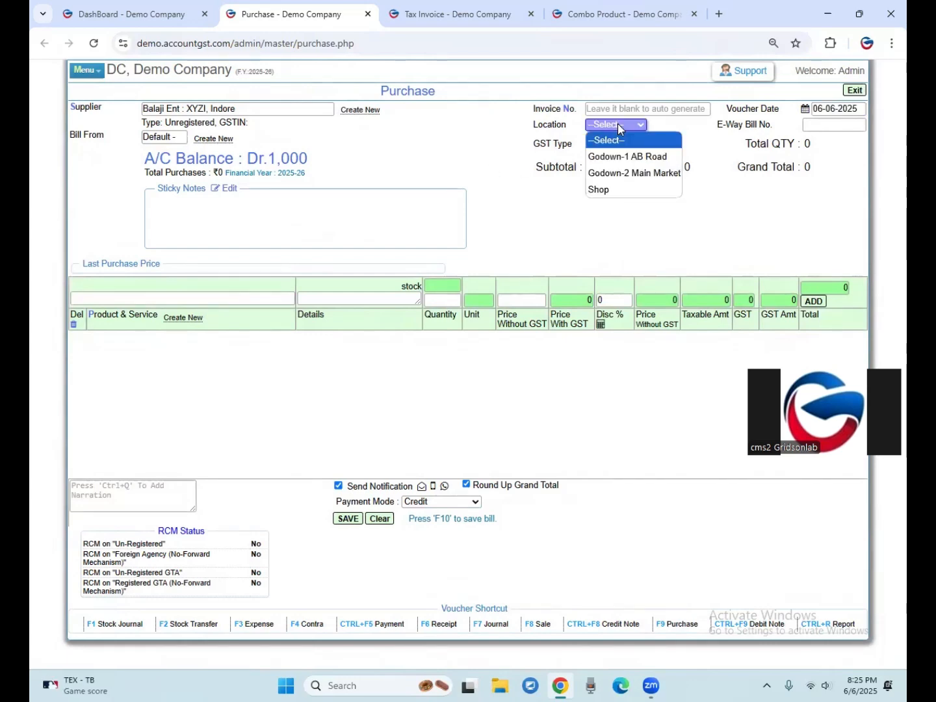
pyautogui.click(613, 156)
# Choose "25135-Raymond paints Design B1" as the product to purchase.
pyautogui.click(147, 301)
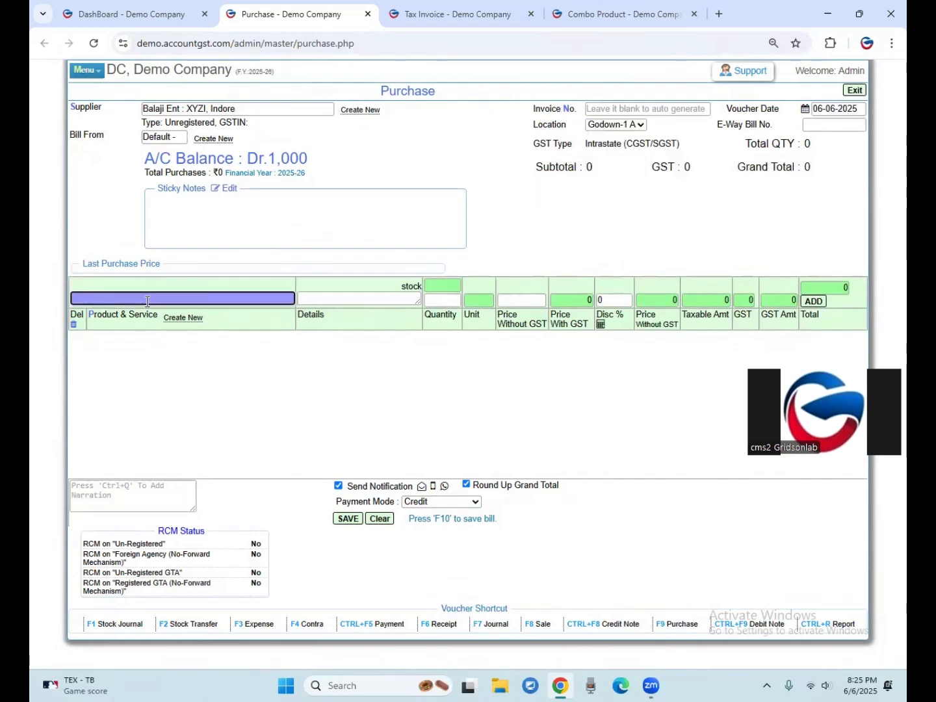
pyautogui.write('paints')
pyautogui.press('Down')
pyautogui.press('Down')
pyautogui.press('Return')
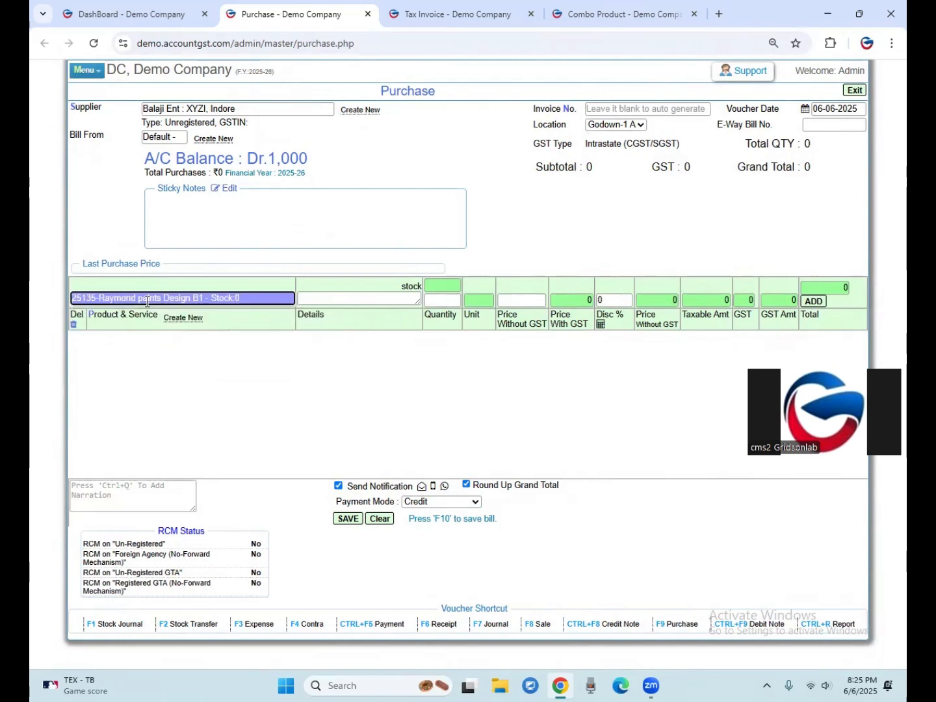
pyautogui.press('Return')
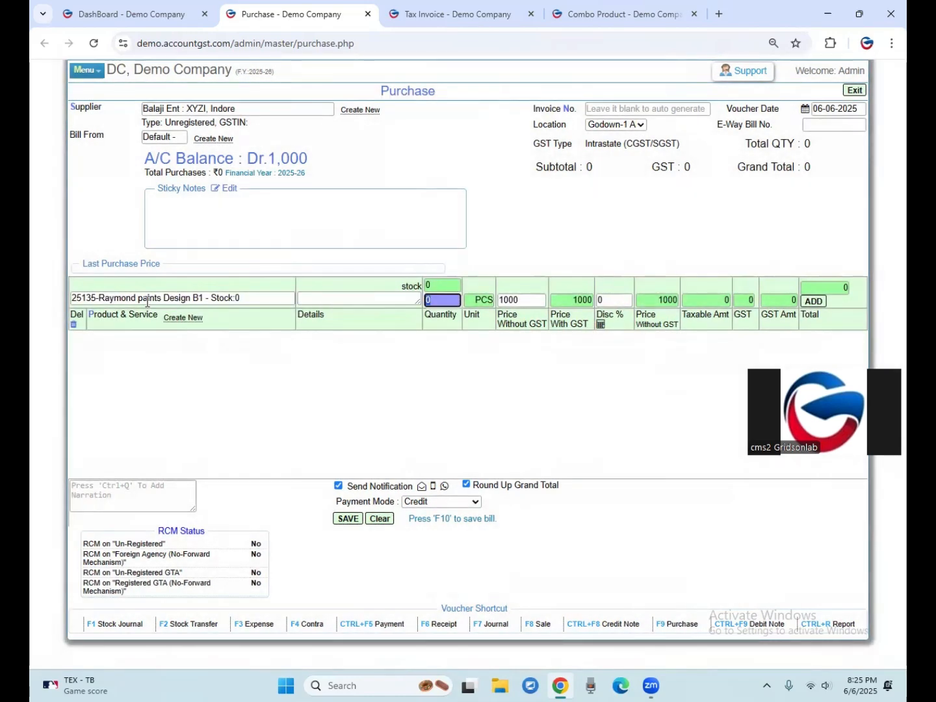
# Add the Design B1 item with quantity 100 and price 600 without GST, and save the purchase bill.
pyautogui.write('100')
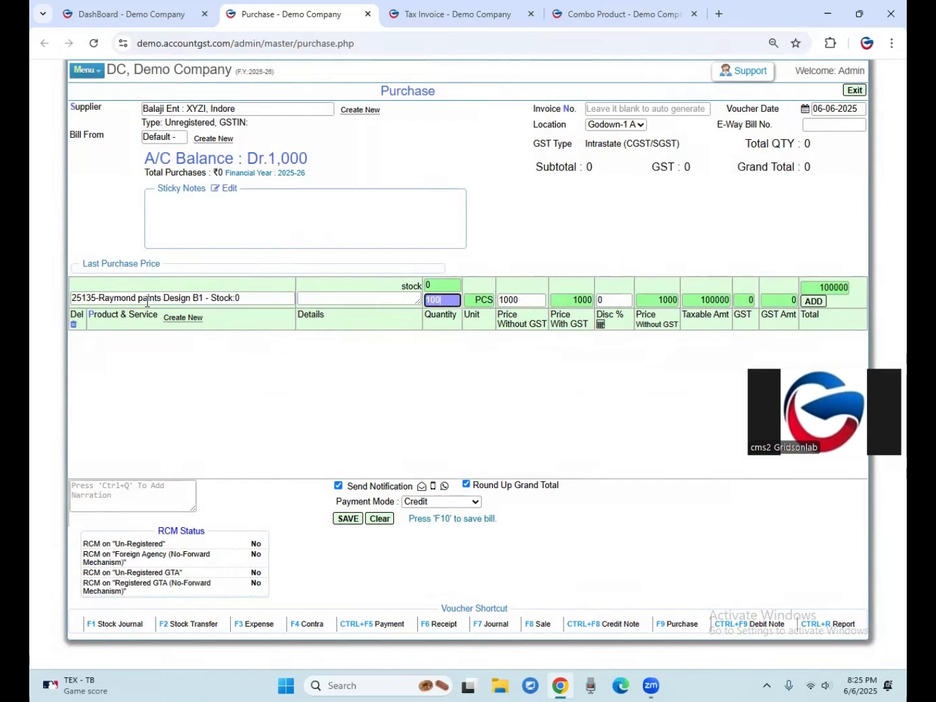
pyautogui.press('Return')
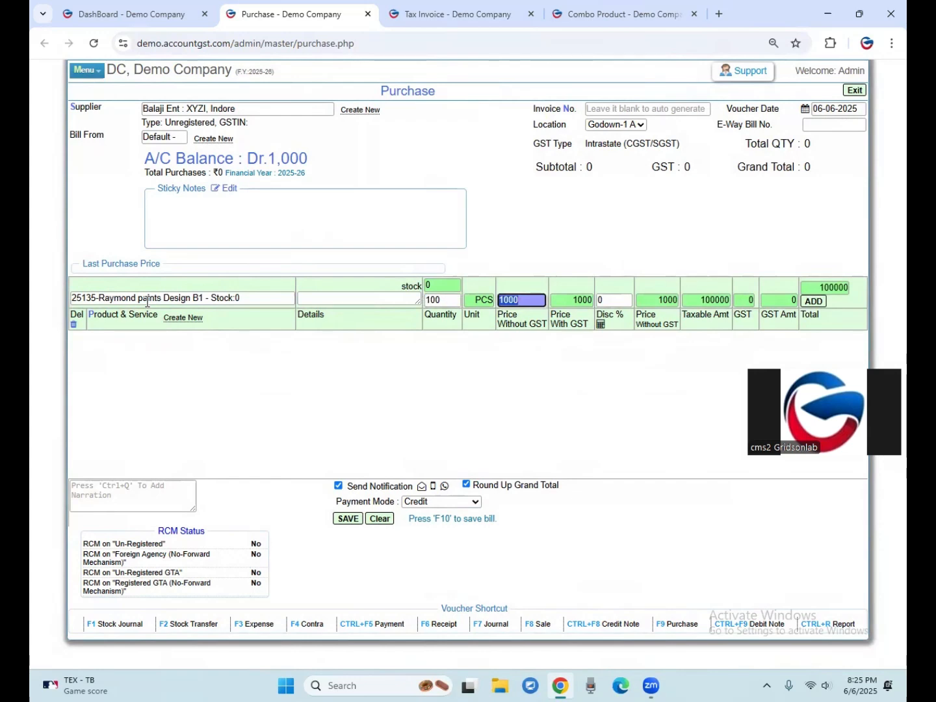
pyautogui.write('600')
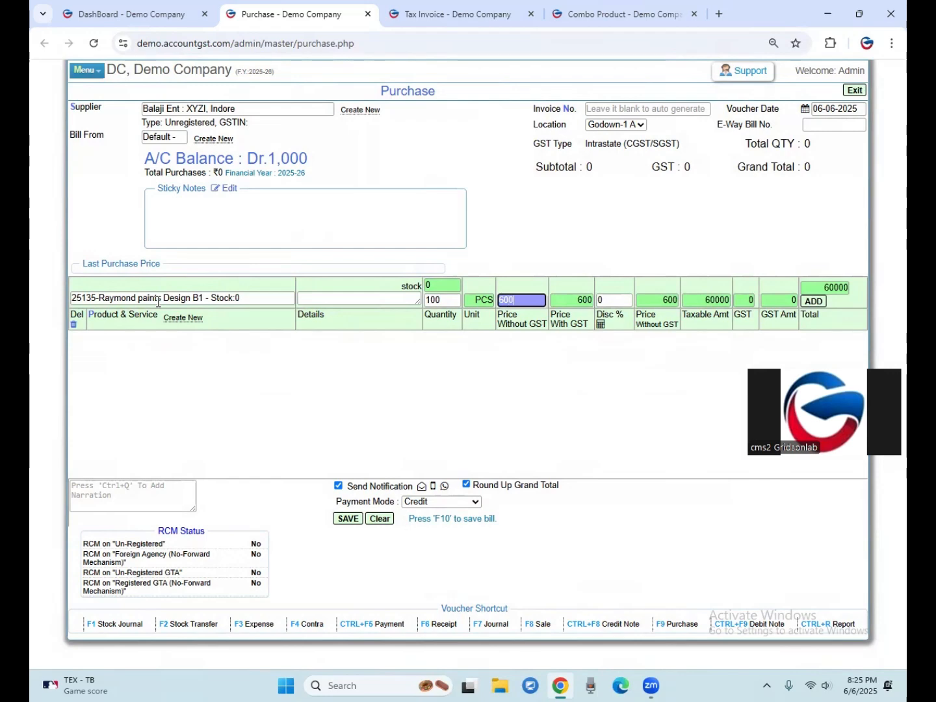
pyautogui.press('Return')
pyautogui.press('Return')
pyautogui.press('Return')
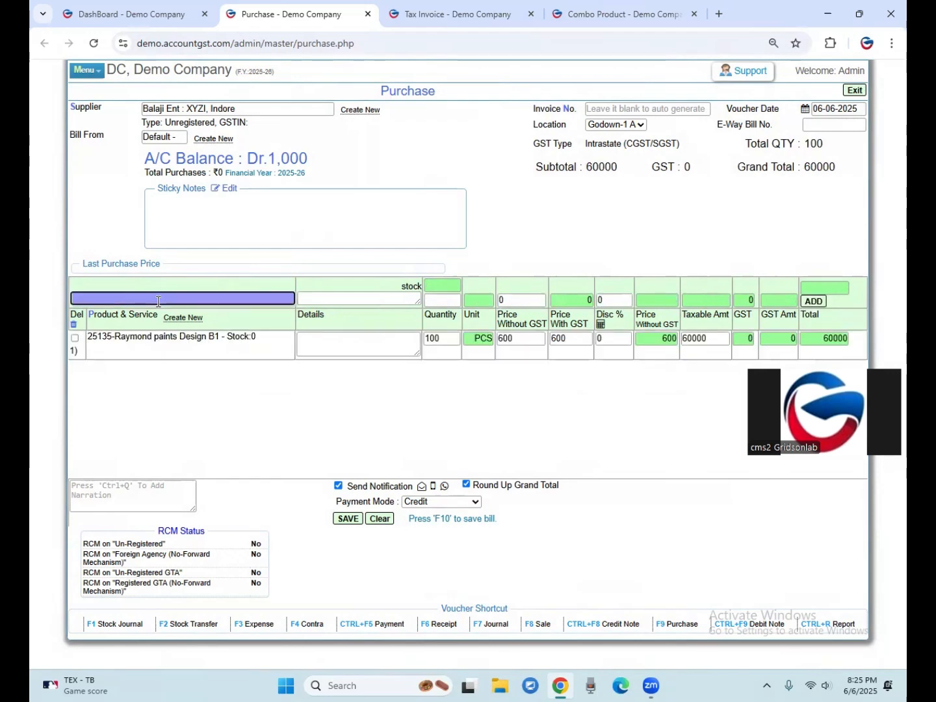
pyautogui.click(350, 520)
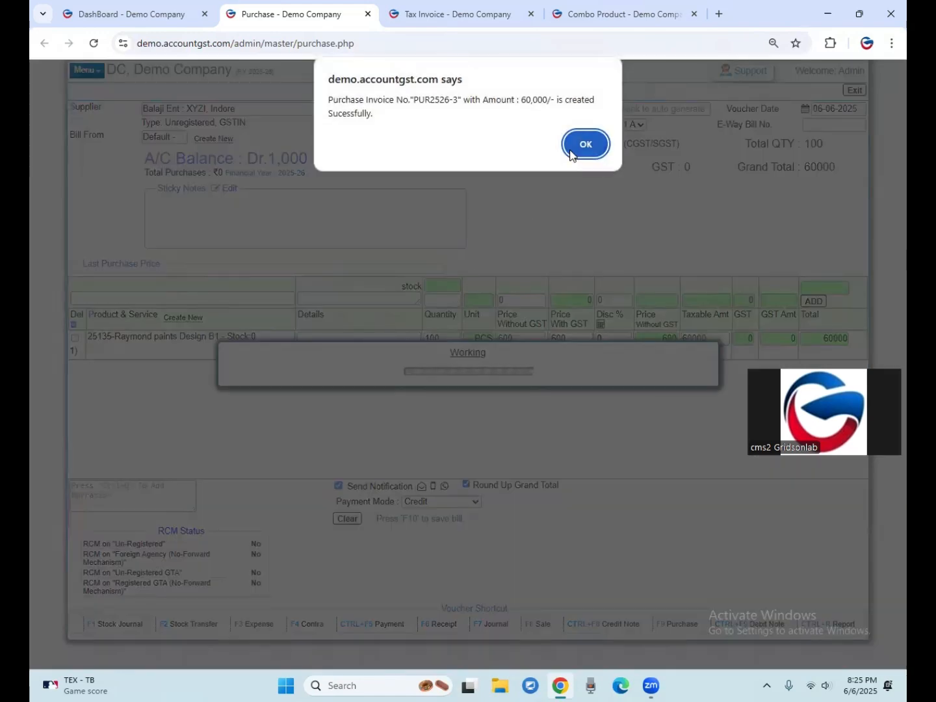
pyautogui.click(571, 152)
# Return to the tax invoice, reload it and choose "Consumer : ENDC, Indore" as the customer again.
pyautogui.click(400, 16)
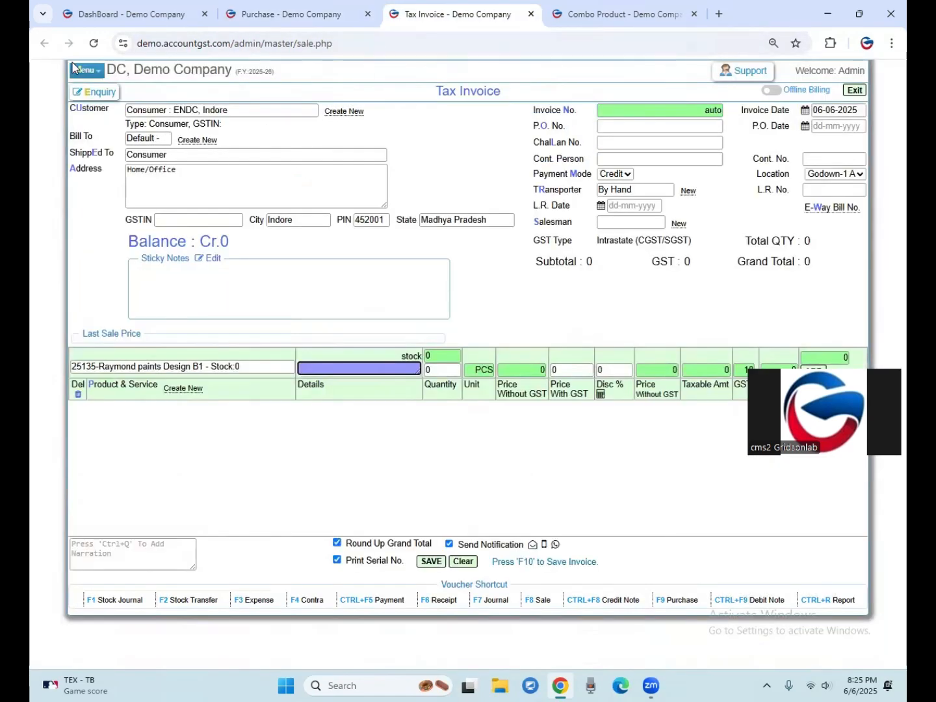
pyautogui.click(95, 43)
pyautogui.click(521, 130)
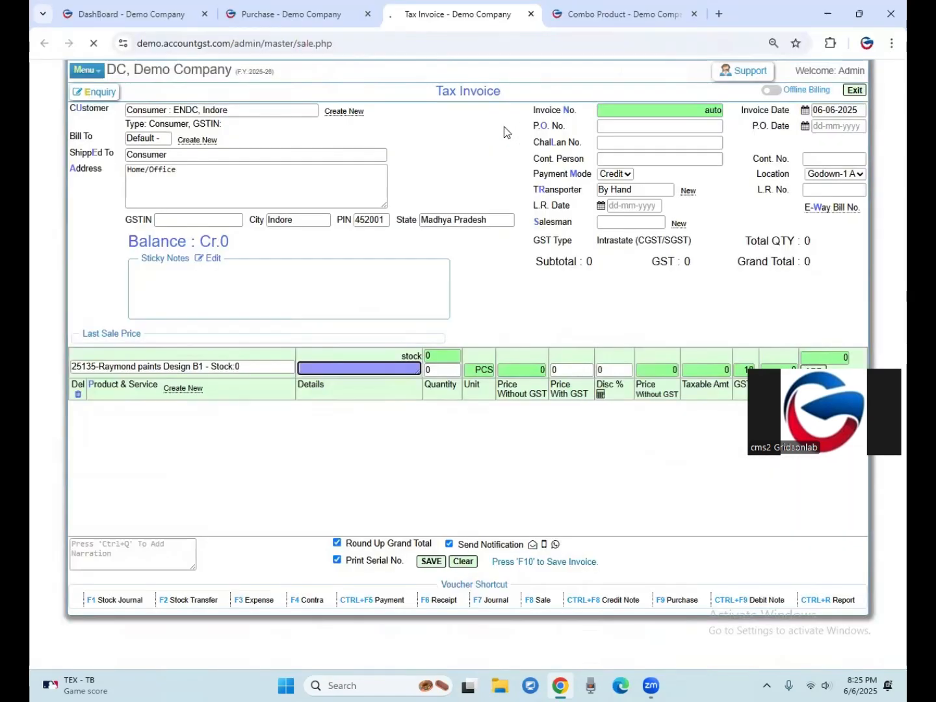
pyautogui.write('Consum')
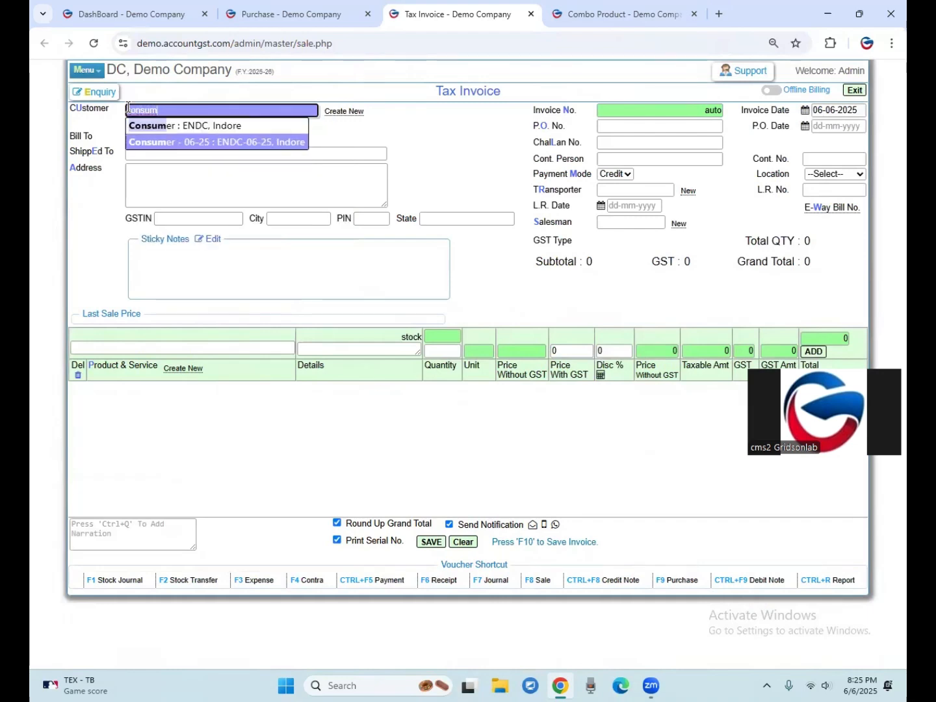
pyautogui.press('Return')
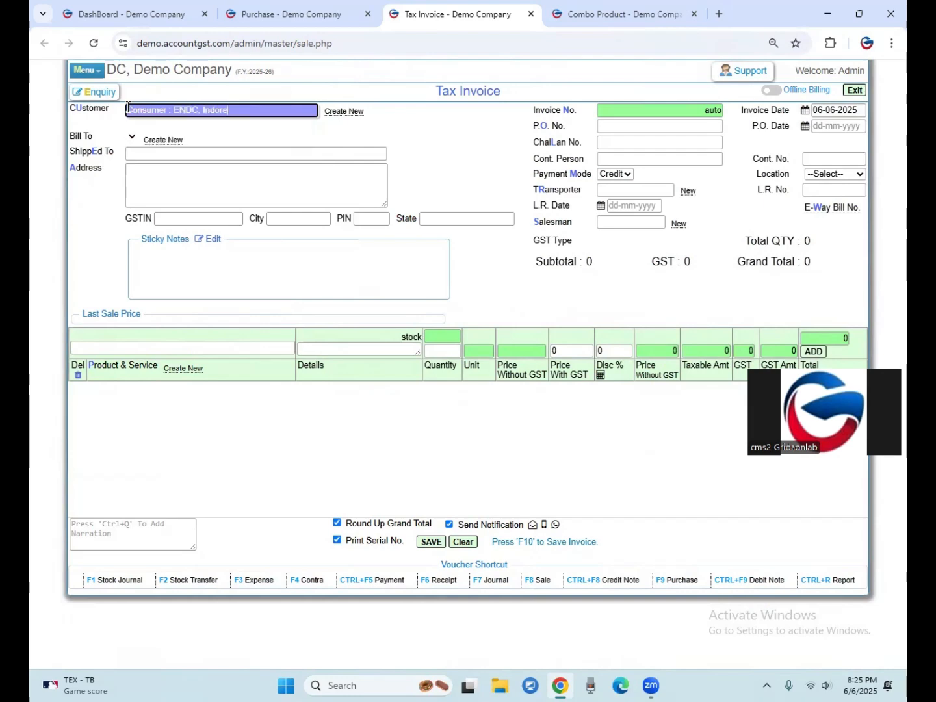
pyautogui.press('Tab')
pyautogui.press('Tab')
pyautogui.press('Tab')
pyautogui.press('Tab')
pyautogui.press('Tab')
pyautogui.press('Tab')
pyautogui.press('Tab')
pyautogui.press('Tab')
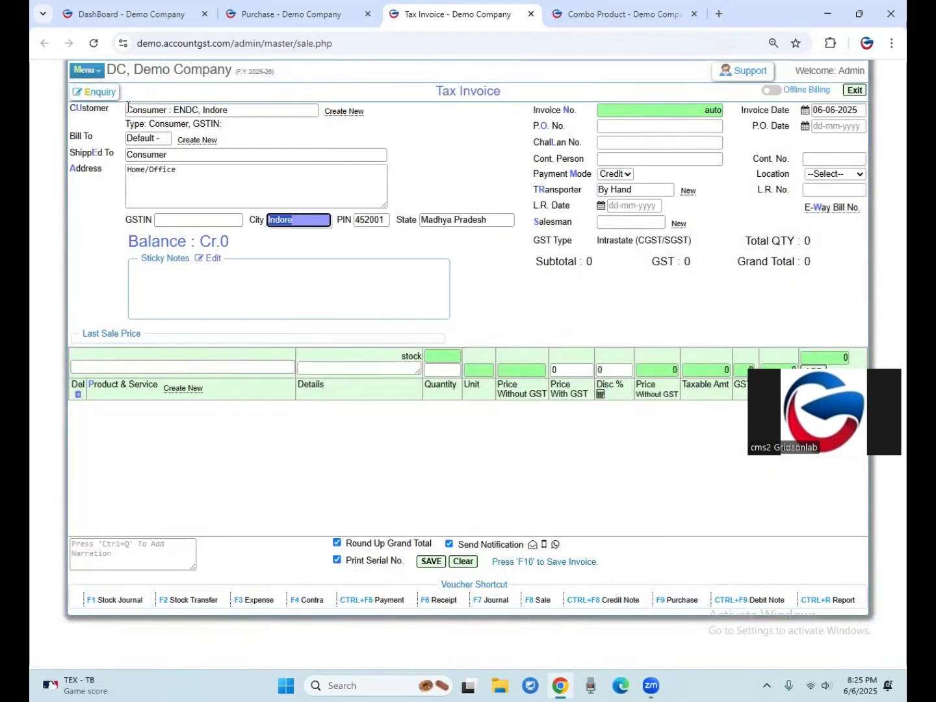
pyautogui.press('Tab')
pyautogui.press('Tab')
pyautogui.press('Tab')
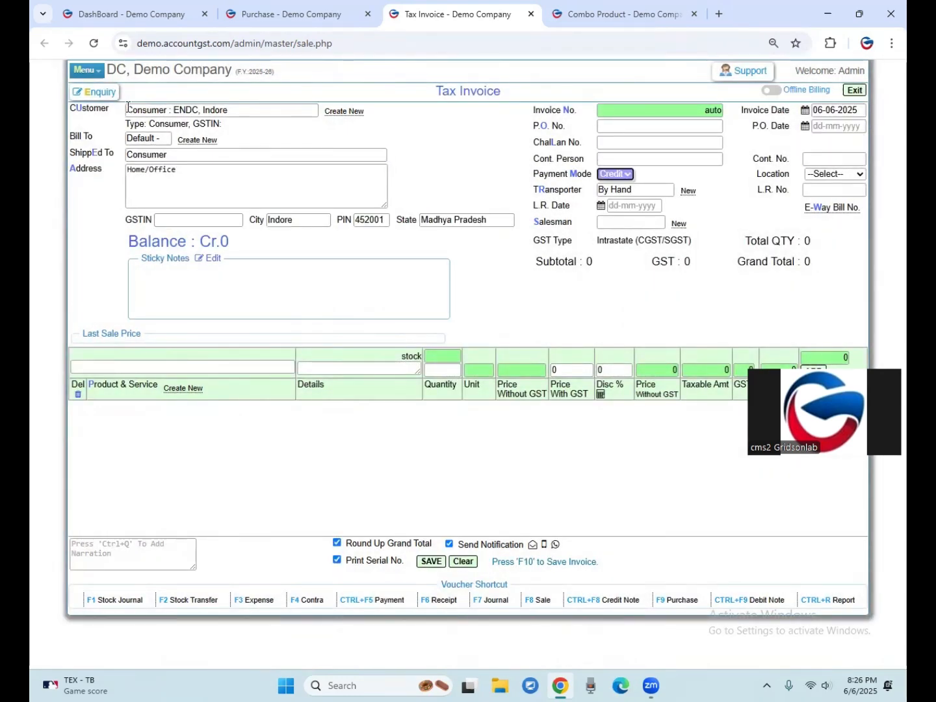
# Set the tax invoice's location to Godown-1 AB Road and go to the product entry row.
pyautogui.press('Down')
pyautogui.press('Tab')
pyautogui.press('Tab')
pyautogui.press('Tab')
pyautogui.press('Tab')
pyautogui.press('Tab')
pyautogui.press('Tab')
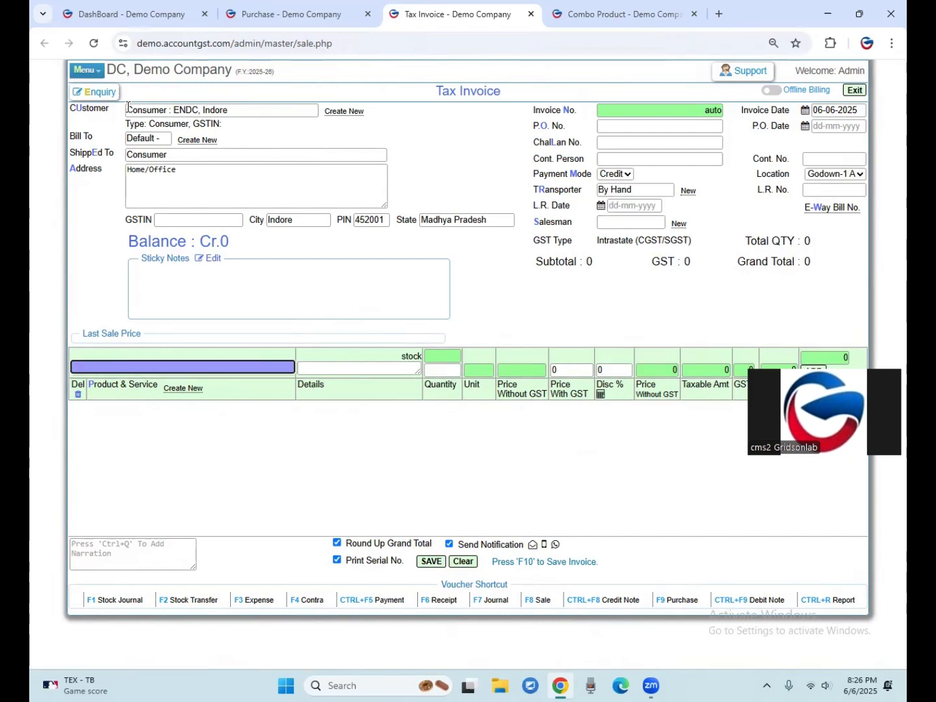
# Choose the combo product "25134-Raymond paints Buy 1 Get 1 Free Design B1" as the invoice item.
pyautogui.write('raym')
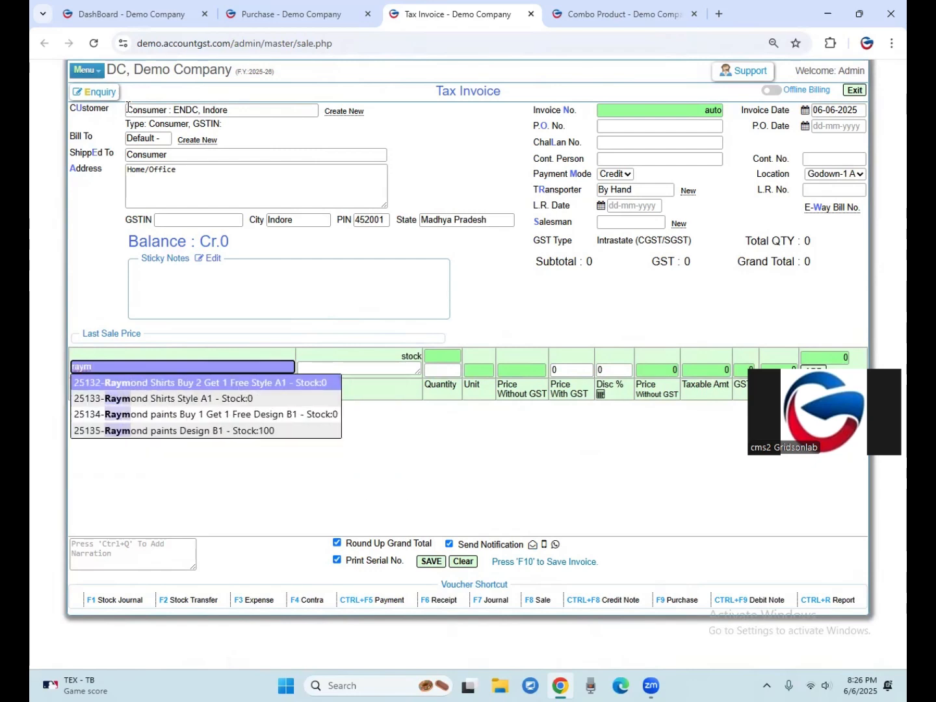
pyautogui.press('Down')
pyautogui.press('Down')
pyautogui.press('Down')
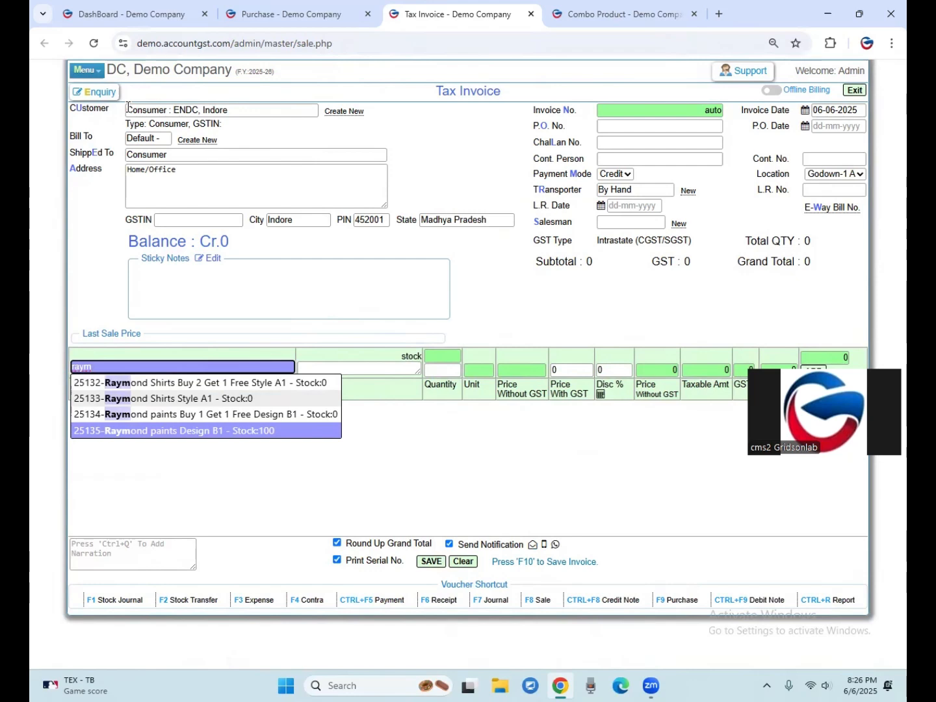
pyautogui.press('Up')
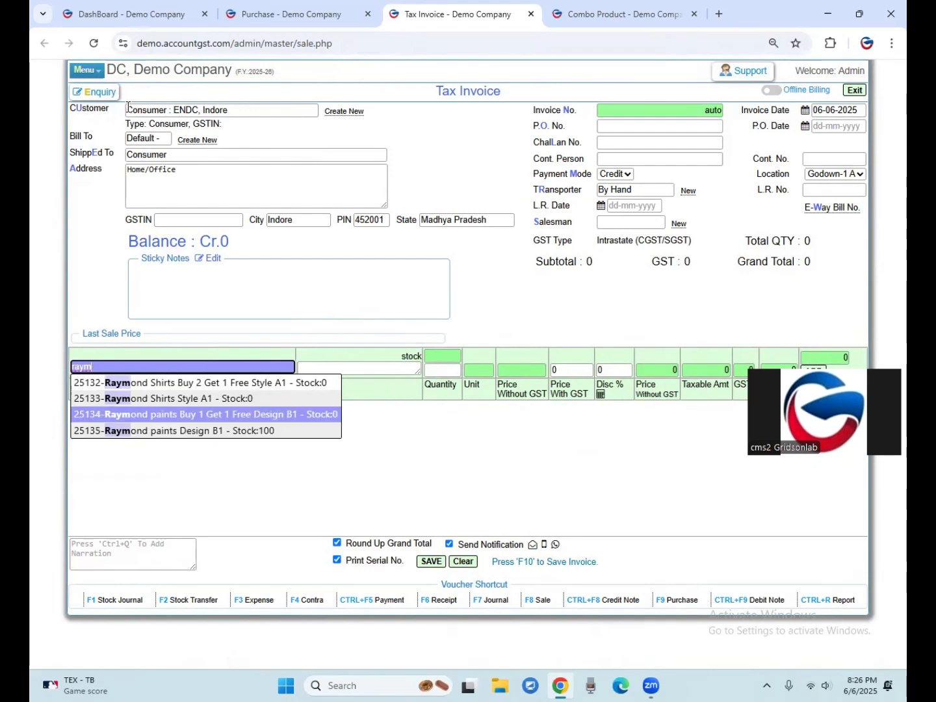
pyautogui.press('Return')
# Add the combo item with quantity 1 and price 2400 with GST, and save the invoice without printing it.
pyautogui.press('Return')
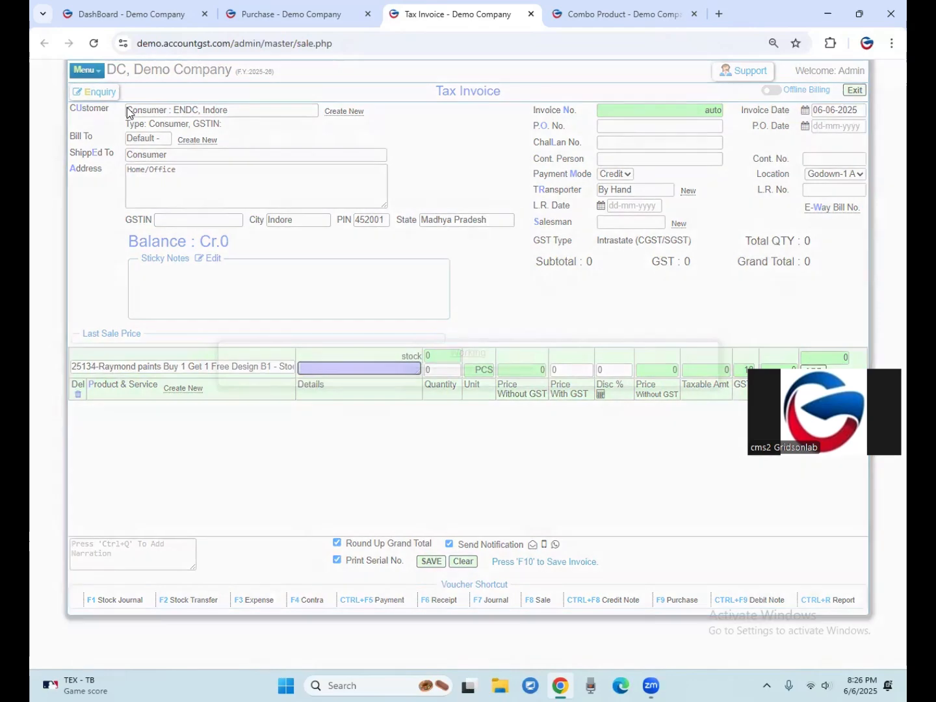
pyautogui.write('1')
pyautogui.press('Return')
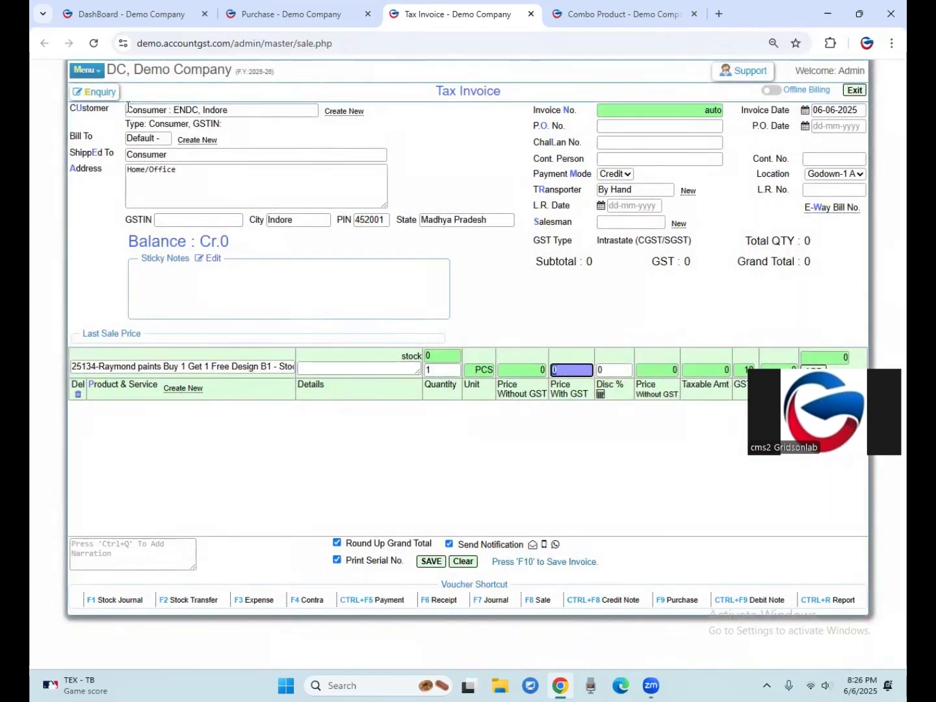
pyautogui.write('2400')
pyautogui.press('Return')
pyautogui.press('Return')
pyautogui.press('Return')
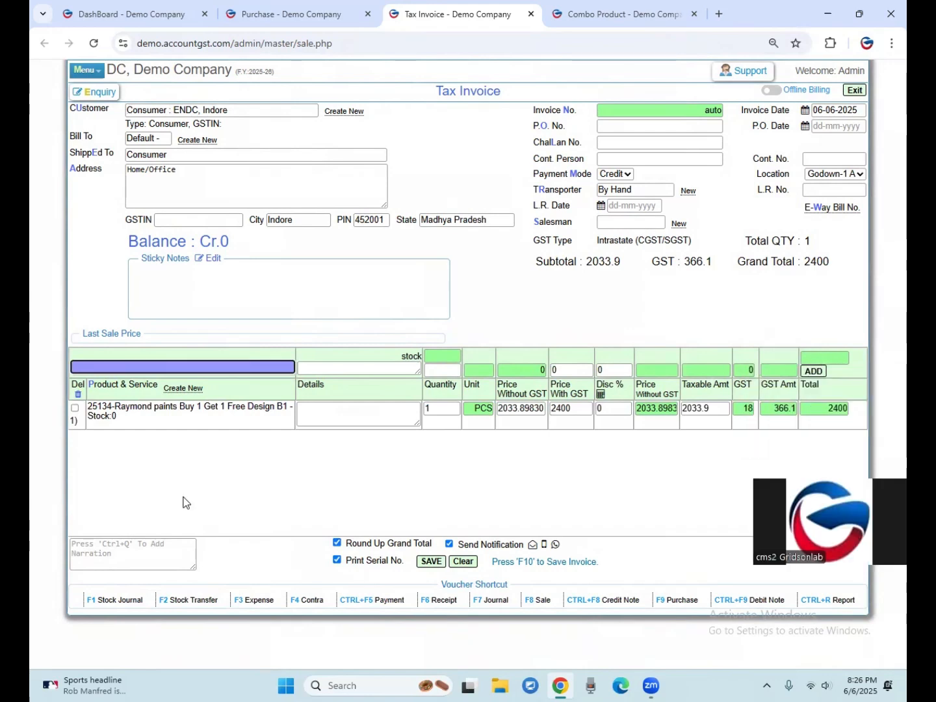
pyautogui.click(427, 565)
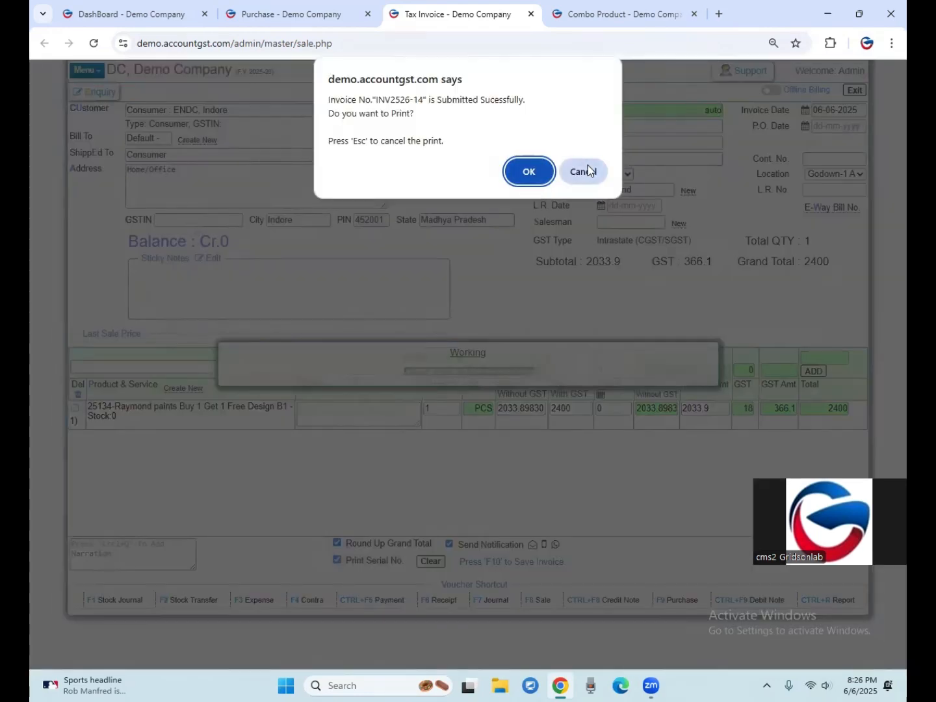
pyautogui.click(583, 171)
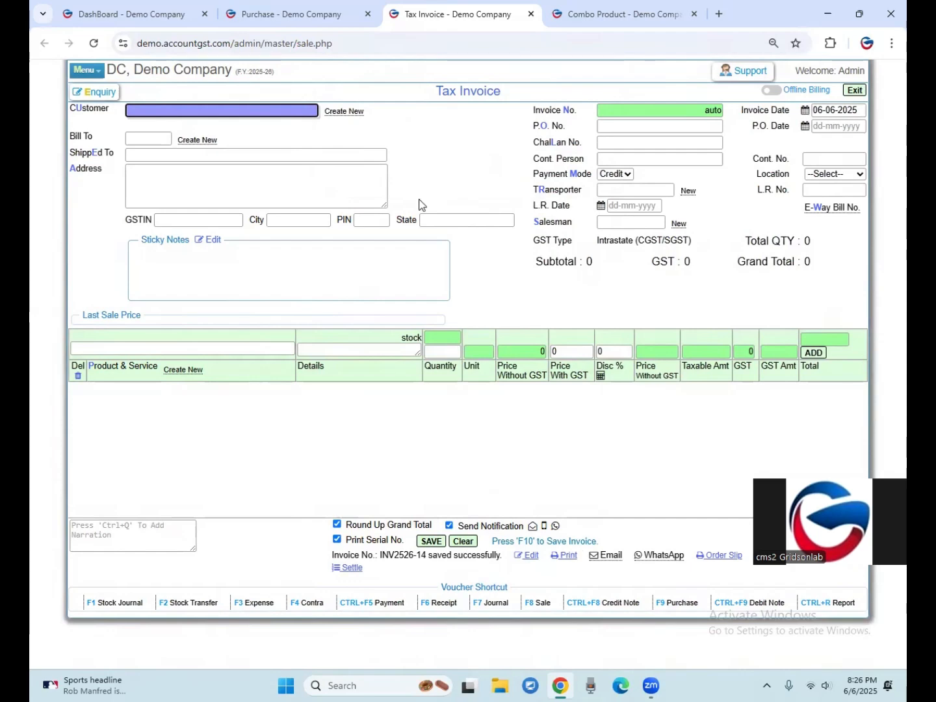
# Find "25135, Raymond paints Design B1" with the dashboard's ledger finder and open its product details.
pyautogui.click(166, 13)
pyautogui.scroll(7, 275, 230)
pyautogui.click(493, 95)
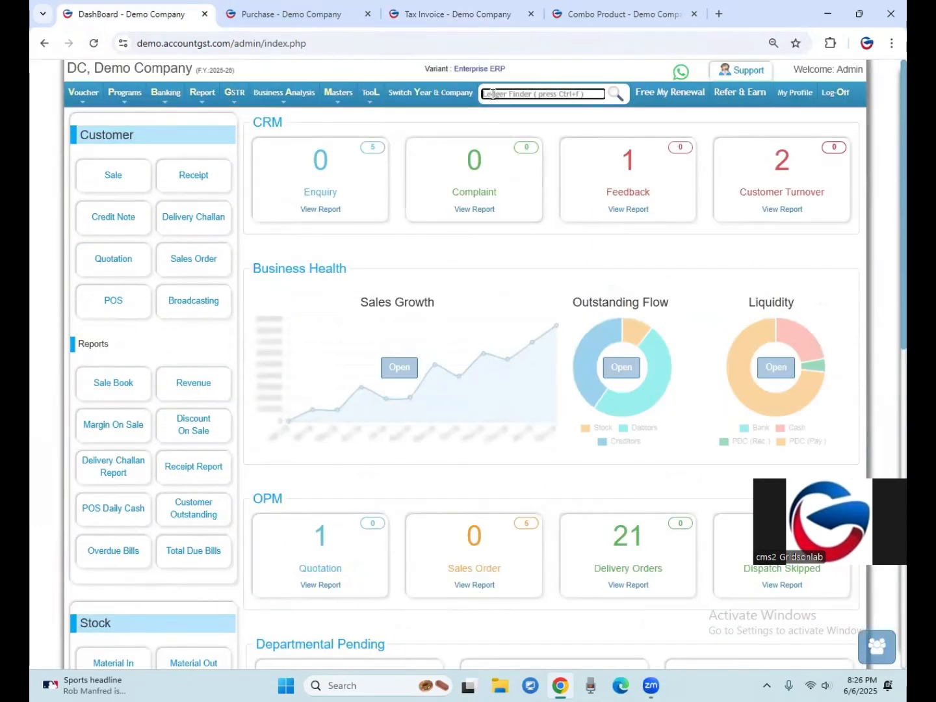
pyautogui.write('raymon')
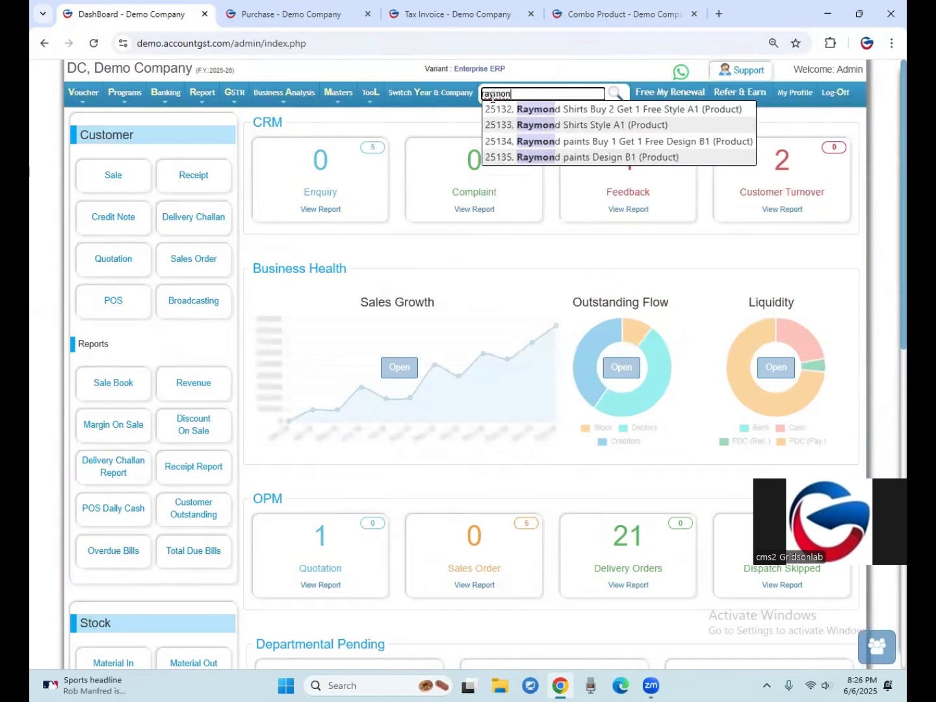
pyautogui.press('Down')
pyautogui.press('Down')
pyautogui.press('Down')
pyautogui.press('Down')
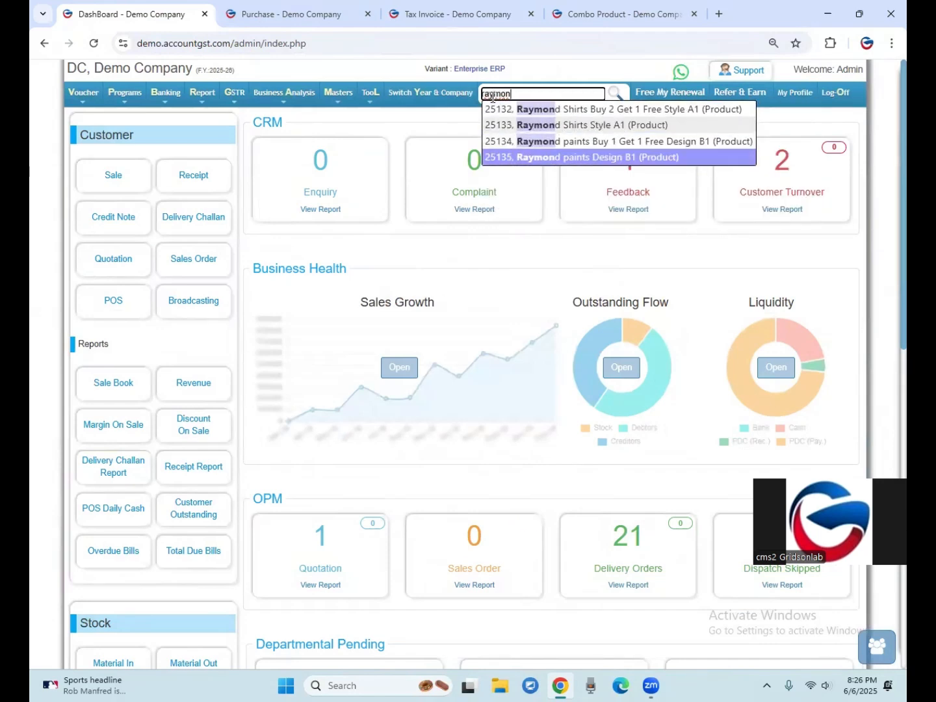
pyautogui.press('Return')
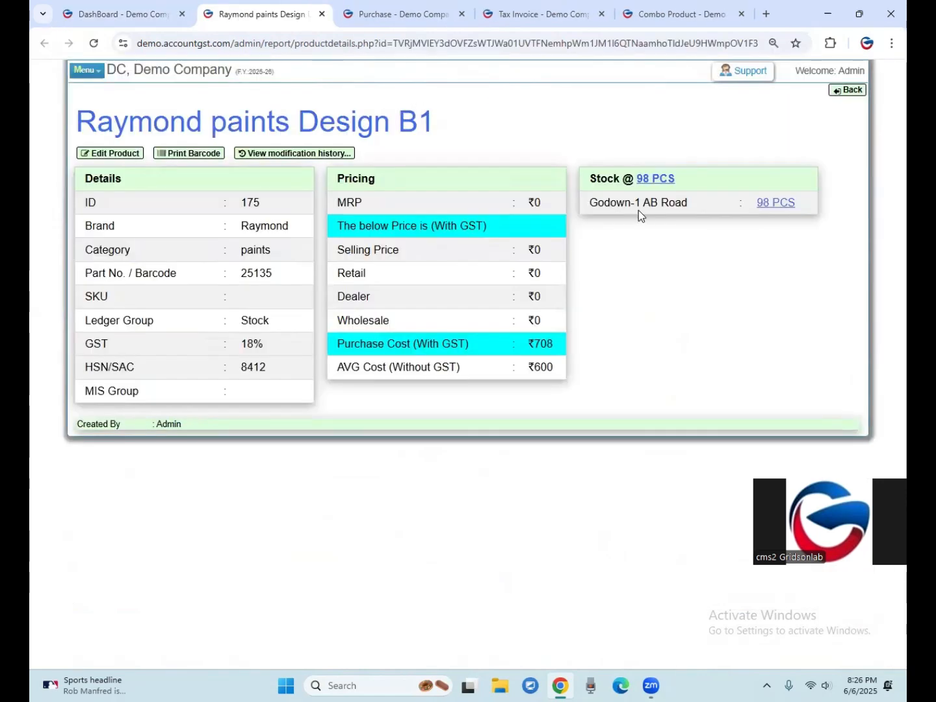
# Open Design B1's detailed stock ledger and examine the purchase and combo entries with their quantities and closing stock.
pyautogui.click(656, 179)
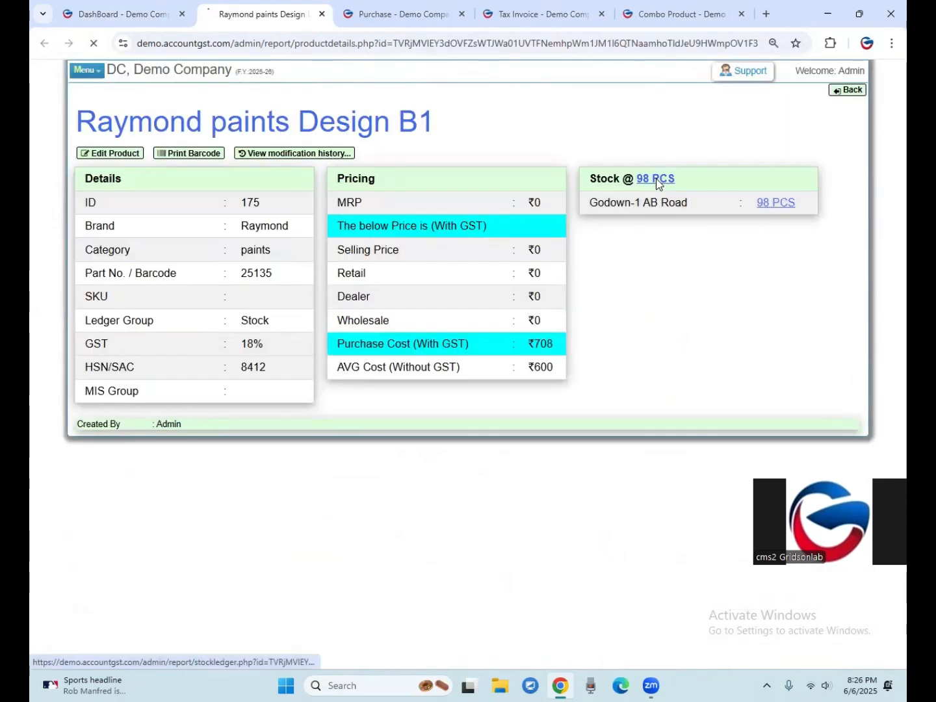
pyautogui.scroll(-1, 551, 407)
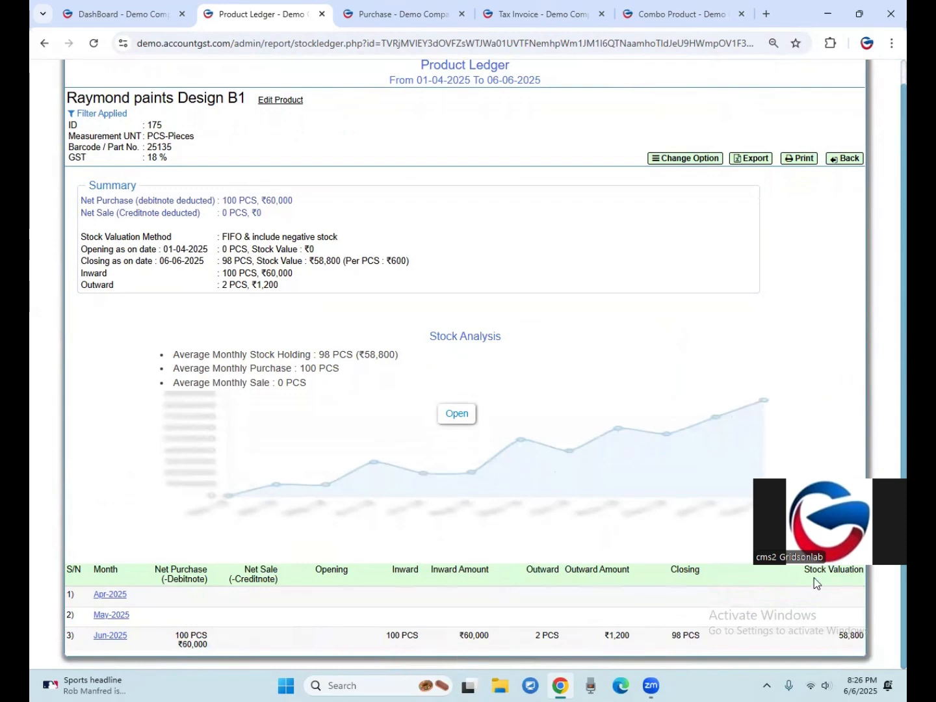
pyautogui.click(813, 551)
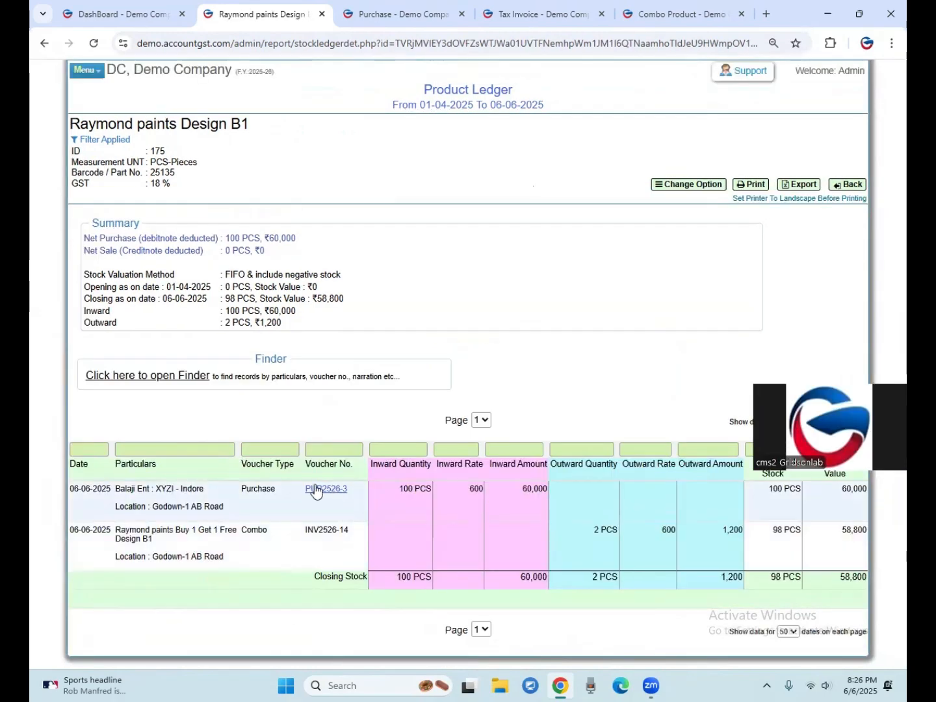
pyautogui.moveTo(403, 489); pyautogui.dragTo(440, 494)
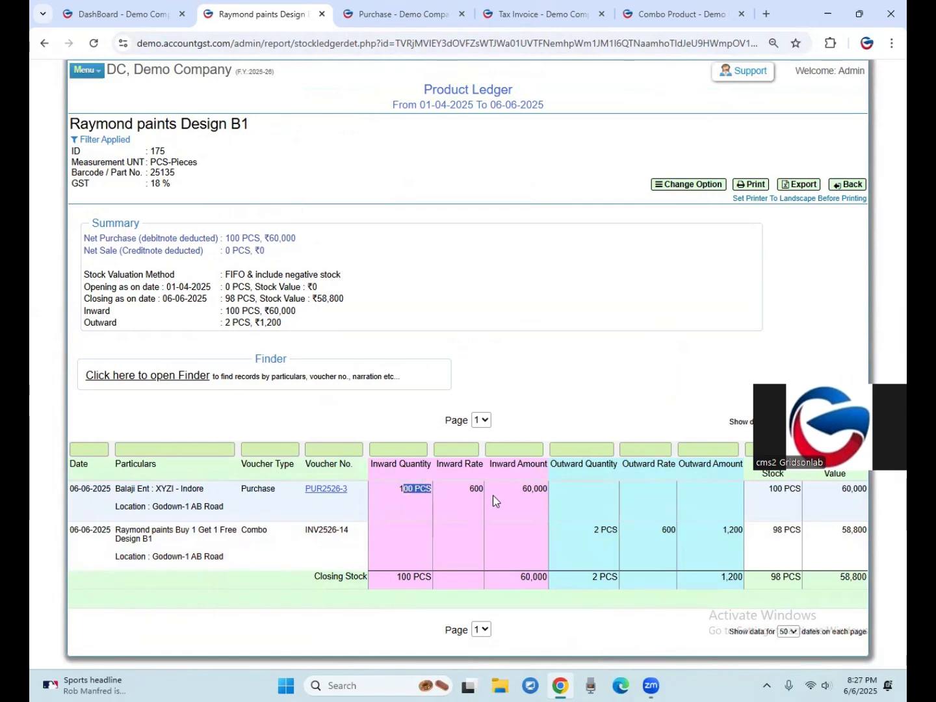
pyautogui.moveTo(768, 489); pyautogui.dragTo(794, 483)
pyautogui.moveTo(847, 422); pyautogui.dragTo(846, 285)
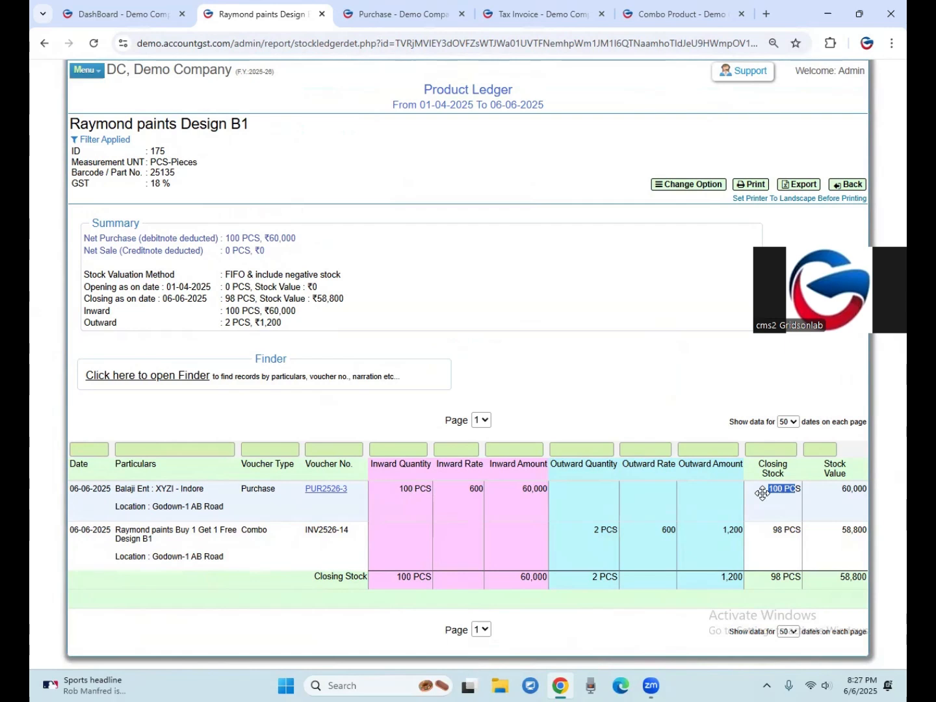
pyautogui.moveTo(250, 529); pyautogui.dragTo(259, 529)
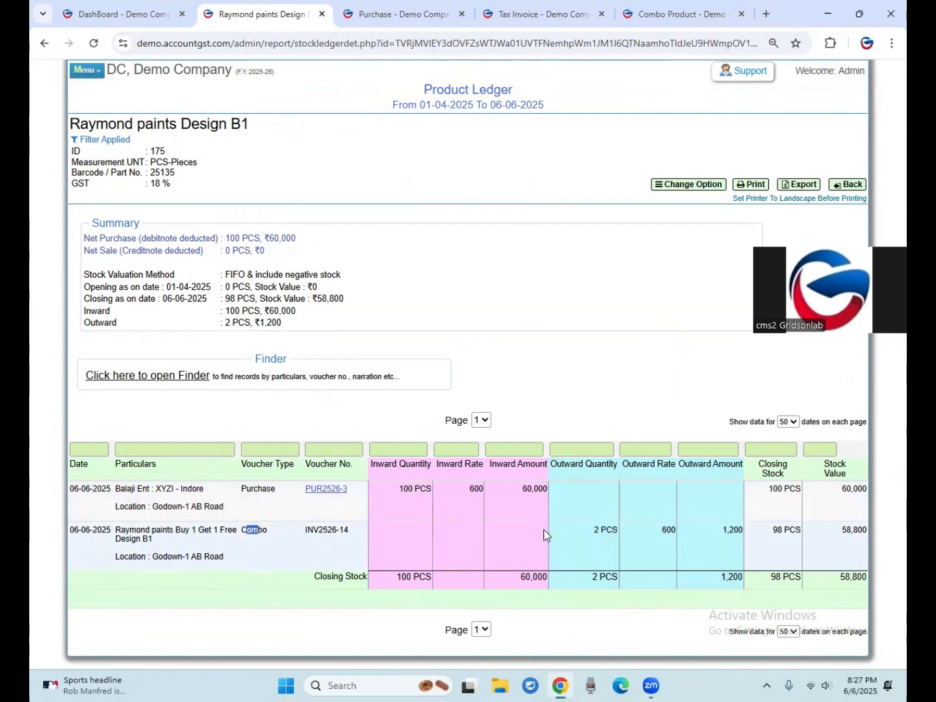
pyautogui.moveTo(593, 528); pyautogui.dragTo(607, 530)
pyautogui.click(664, 532)
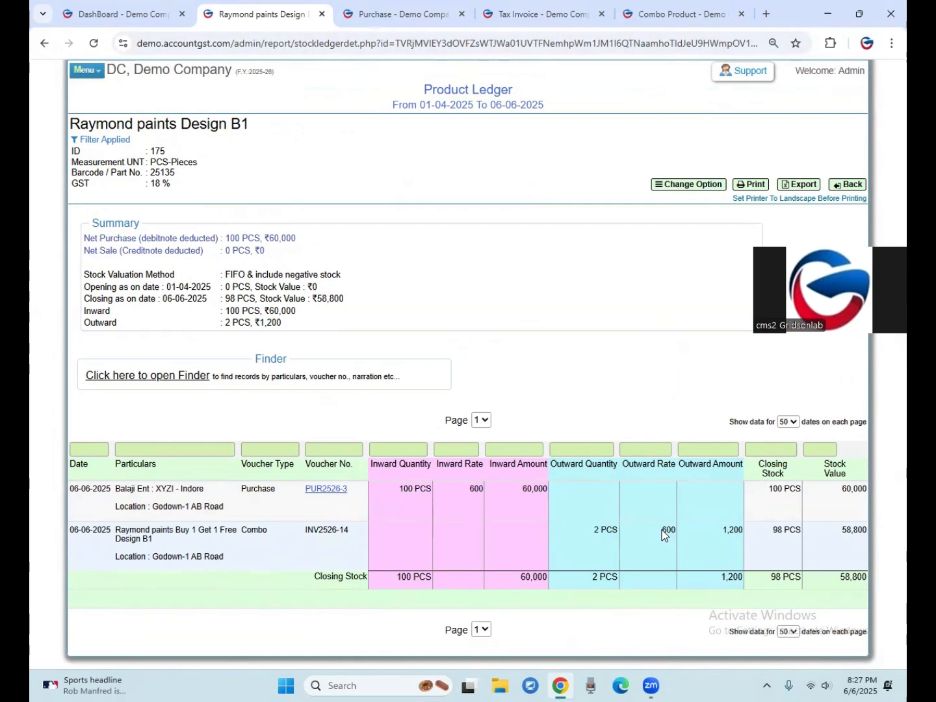
pyautogui.doubleClick(776, 534)
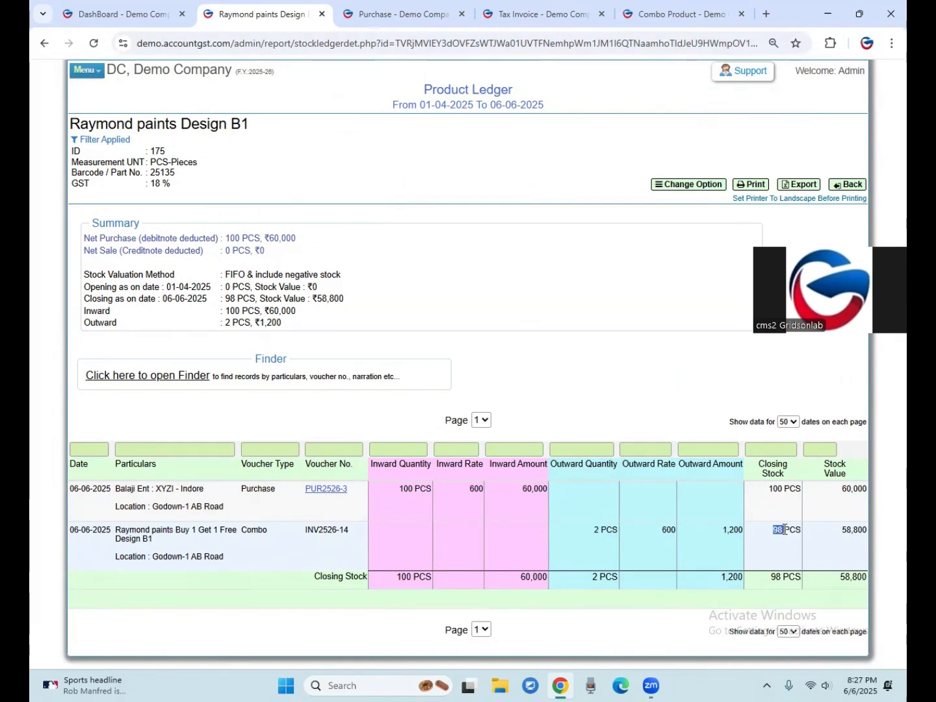
# Find "25134, Raymond paints Buy 1 Get 1 Free Design B1" from the dashboard and open its product details.
pyautogui.click(125, 14)
pyautogui.click(512, 93)
pyautogui.write('raymon')
pyautogui.press('Down')
pyautogui.press('Down')
pyautogui.press('Down')
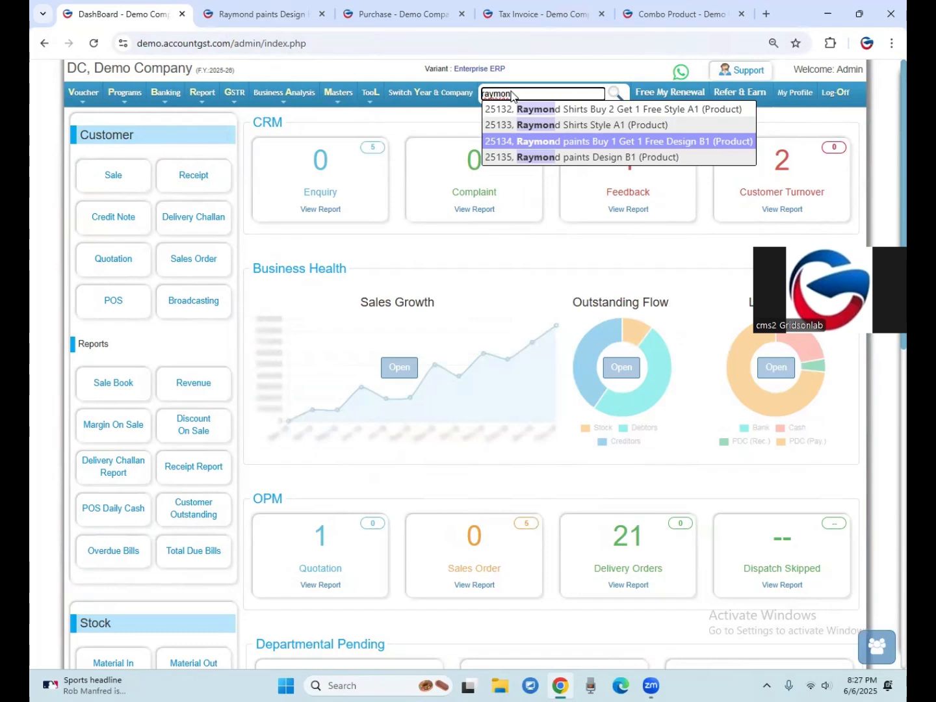
pyautogui.press('Return')
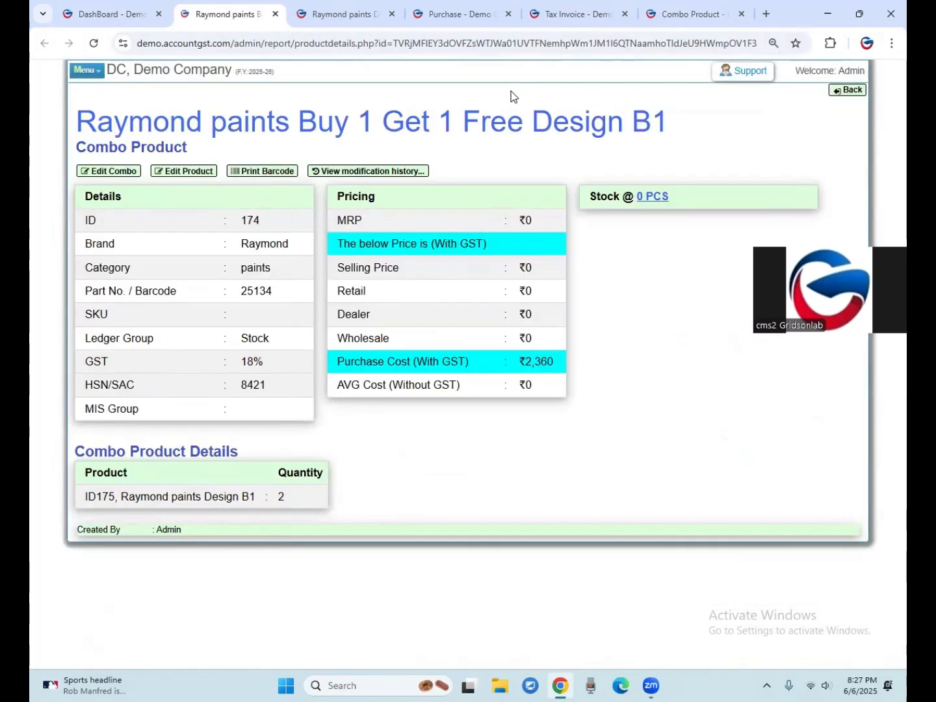
# Open the combo product's detailed stock ledger, examine its combo and sale entries, and return to the Design B1 ledger.
pyautogui.click(655, 197)
pyautogui.click(783, 557)
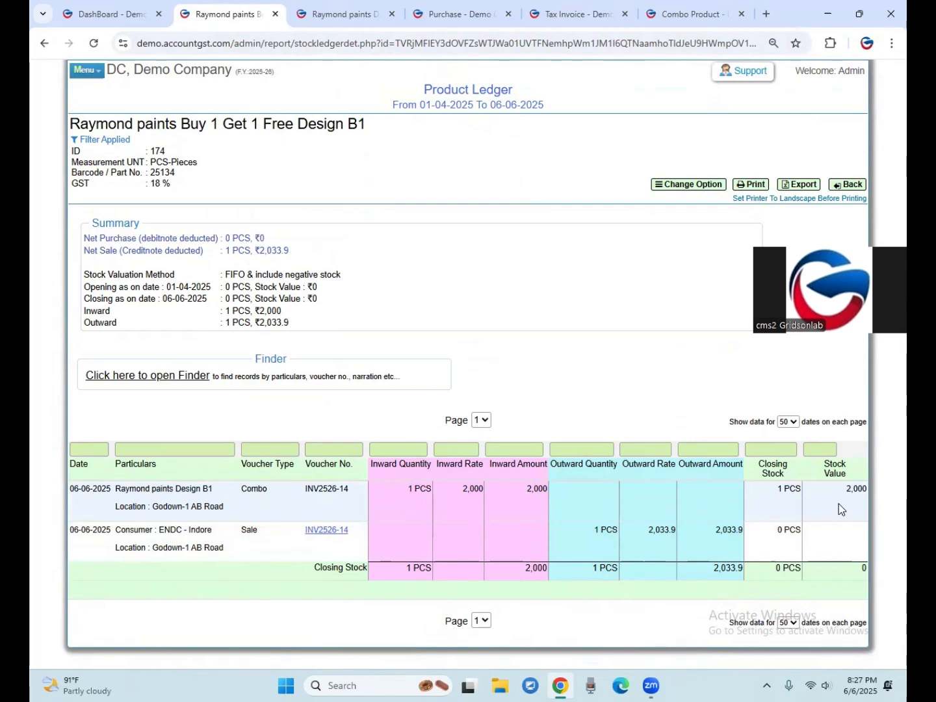
pyautogui.doubleClick(865, 568)
pyautogui.moveTo(776, 569); pyautogui.dragTo(805, 570)
pyautogui.moveTo(240, 495); pyautogui.dragTo(276, 493)
pyautogui.moveTo(407, 489); pyautogui.dragTo(425, 492)
pyautogui.moveTo(593, 530); pyautogui.dragTo(637, 536)
pyautogui.moveTo(222, 495); pyautogui.dragTo(245, 493)
pyautogui.click(552, 534)
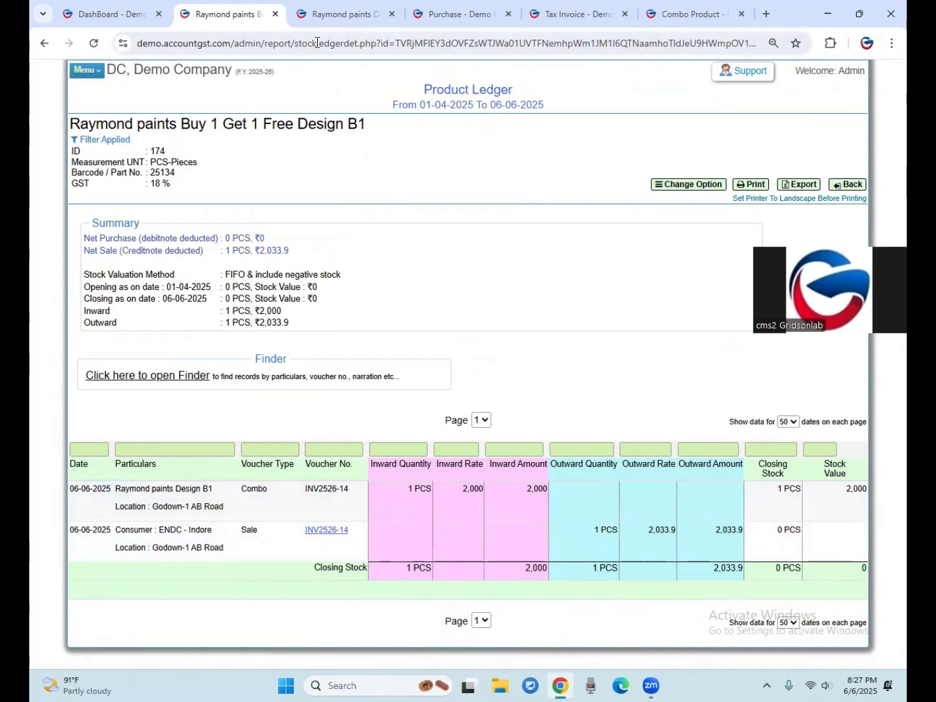
pyautogui.click(326, 14)
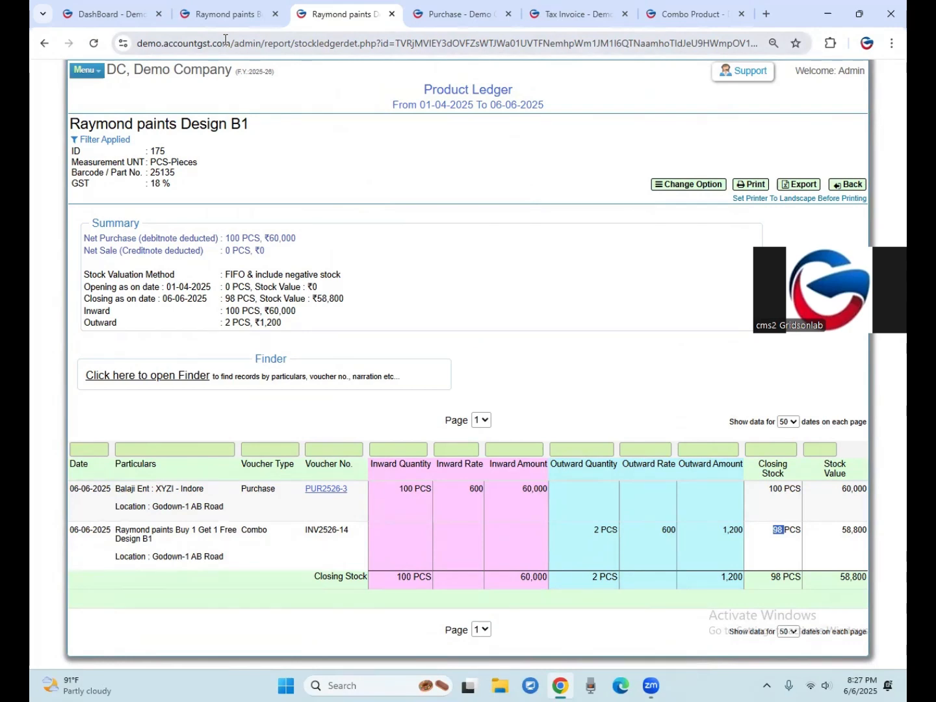
# Return to the dashboard and open the product master's Create Combo Product page.
pyautogui.click(130, 14)
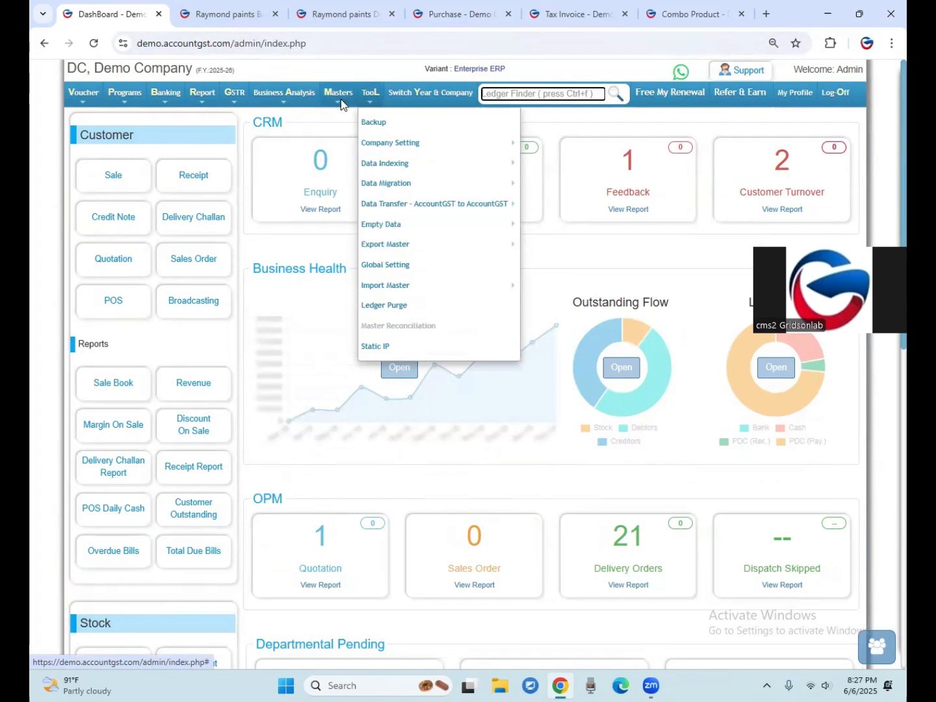
pyautogui.moveTo(340, 99)
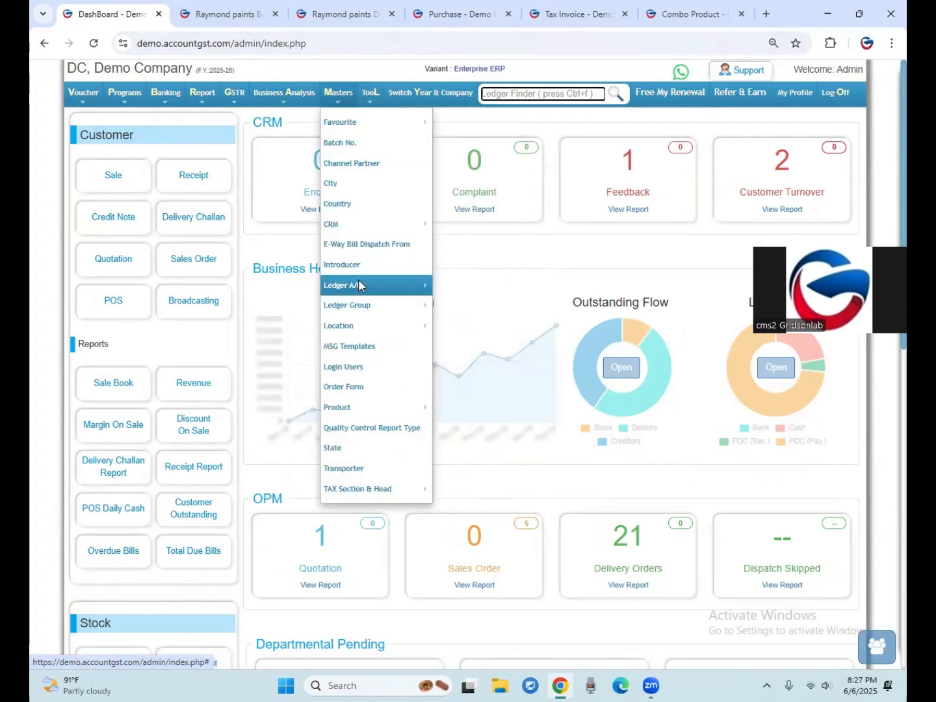
pyautogui.moveTo(358, 279)
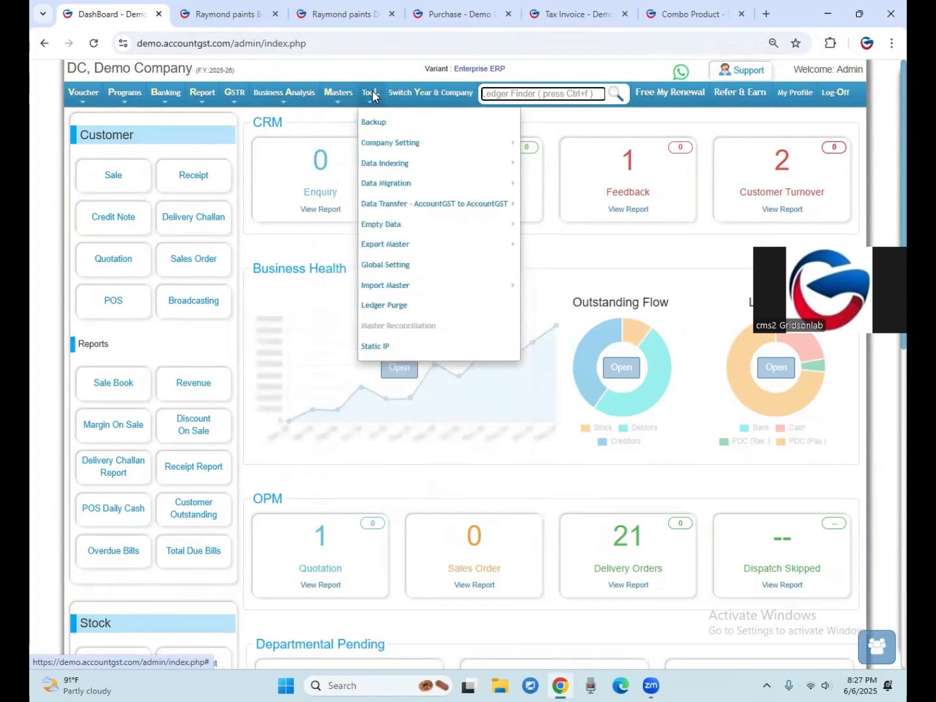
pyautogui.moveTo(368, 327)
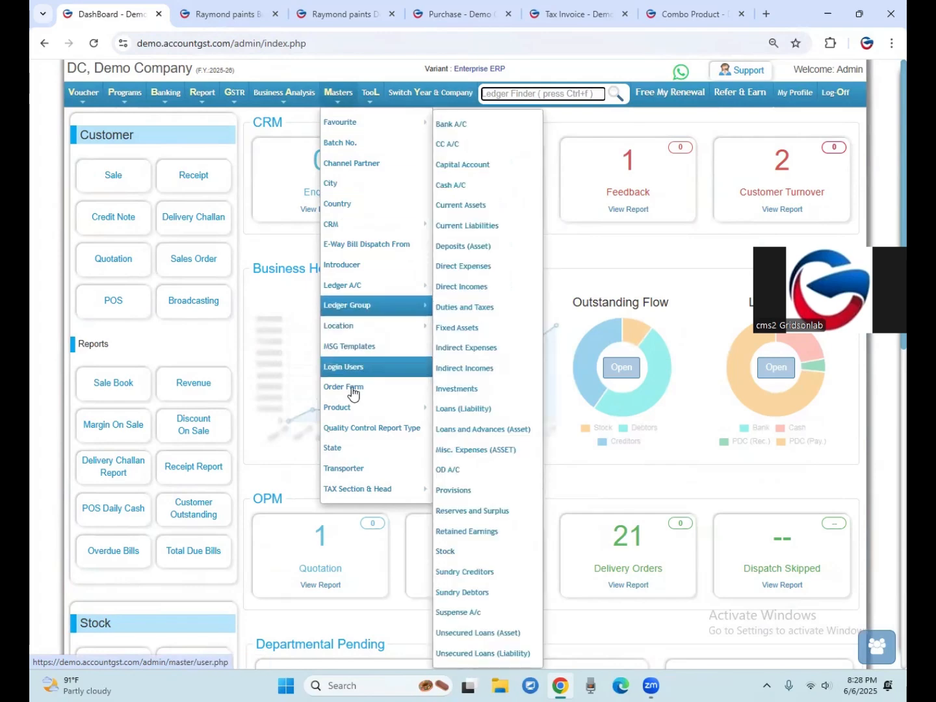
pyautogui.moveTo(351, 410)
pyautogui.click(457, 476)
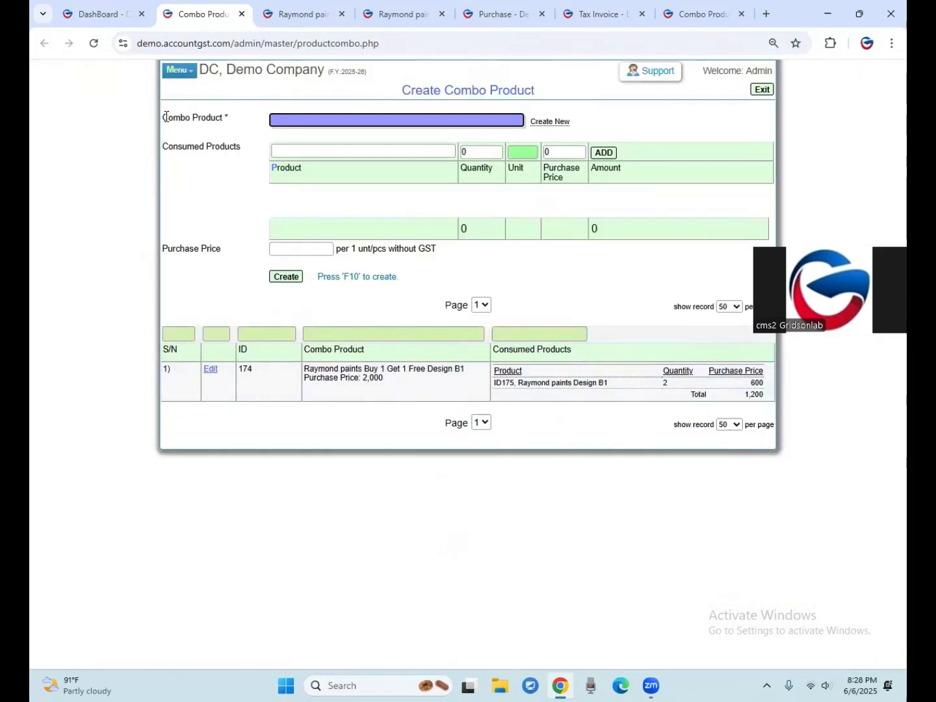
# Review the Combo Product and Consumed Products fields of the Create Combo Product form.
pyautogui.moveTo(167, 118); pyautogui.dragTo(197, 170)
pyautogui.click(197, 214)
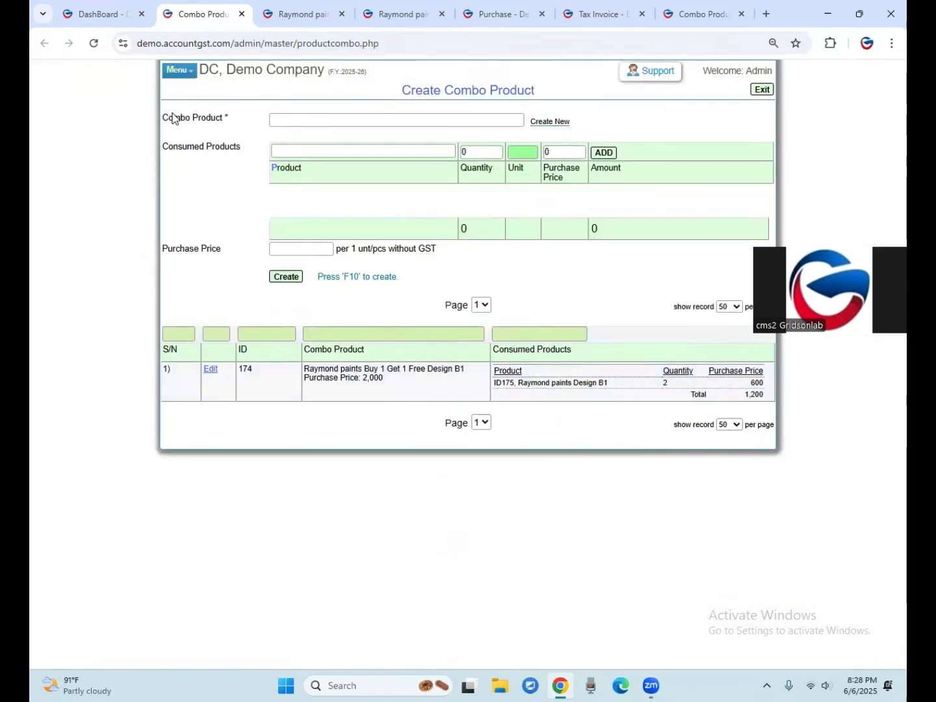
pyautogui.moveTo(169, 114); pyautogui.dragTo(201, 114)
pyautogui.click(213, 118)
pyautogui.click(311, 120)
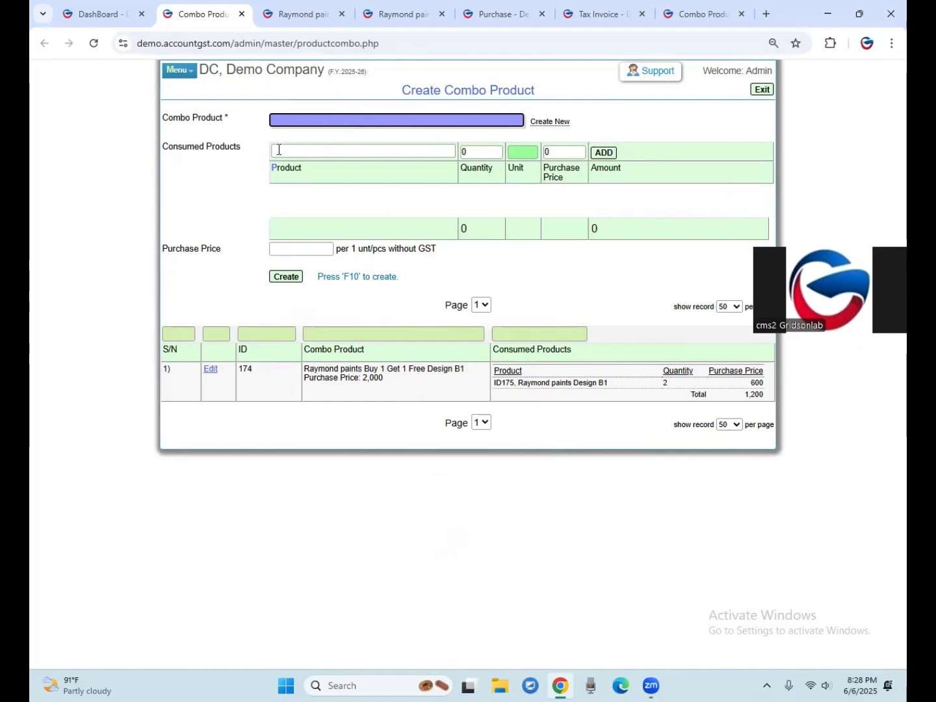
pyautogui.moveTo(169, 147); pyautogui.dragTo(211, 147)
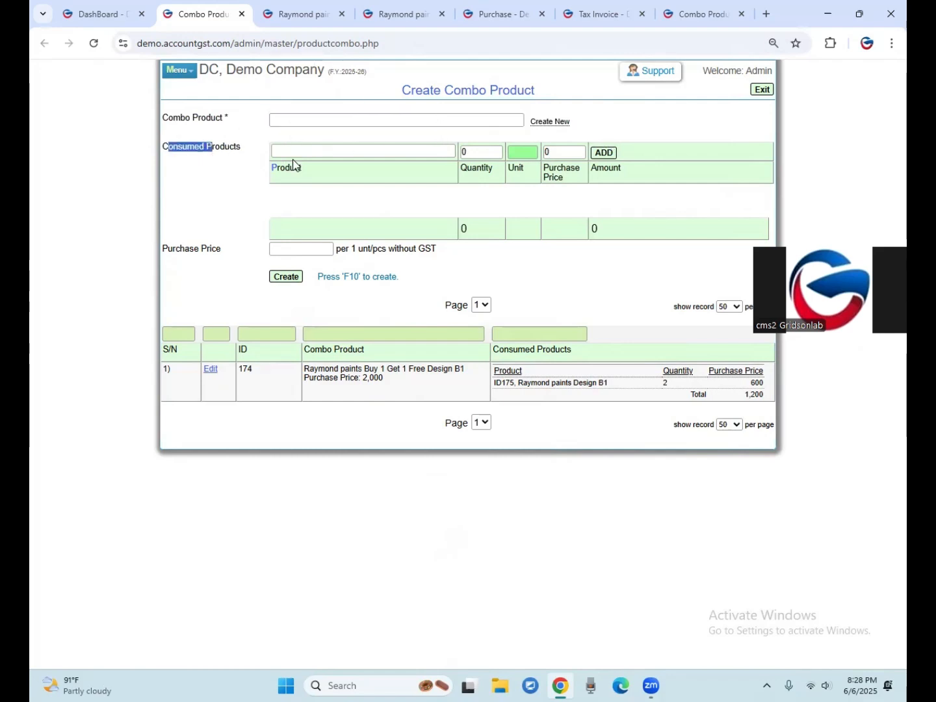
pyautogui.click(289, 153)
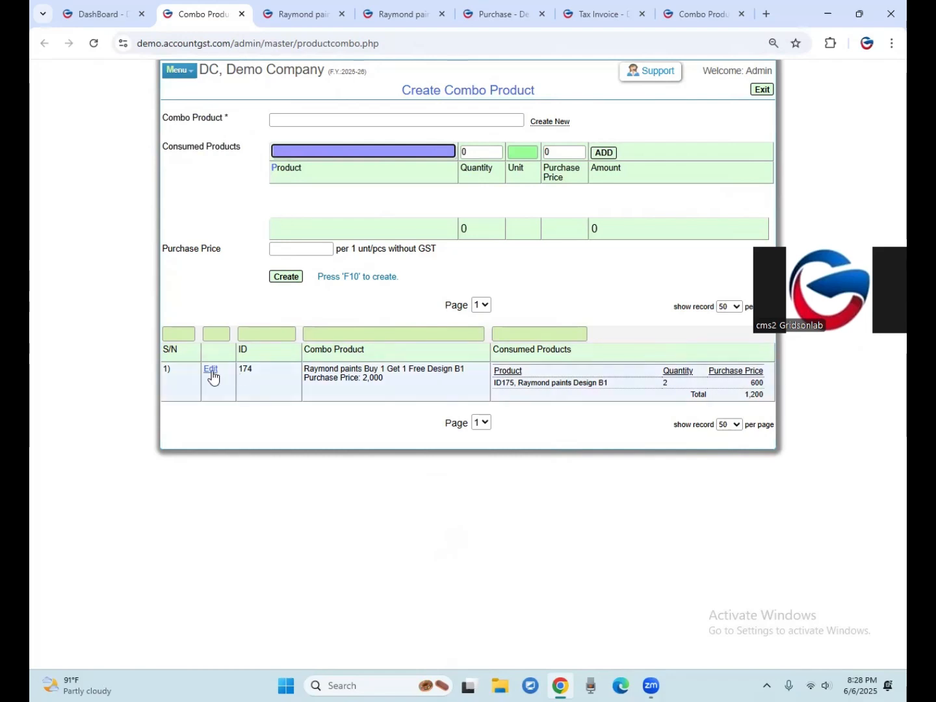
# Open the Raymond paints Buy 1 Get 1 Free Design B1 combo for editing and add 103-Intex Bell push 1M Anchor Penta as a consumed product, quantity 1.
pyautogui.click(212, 372)
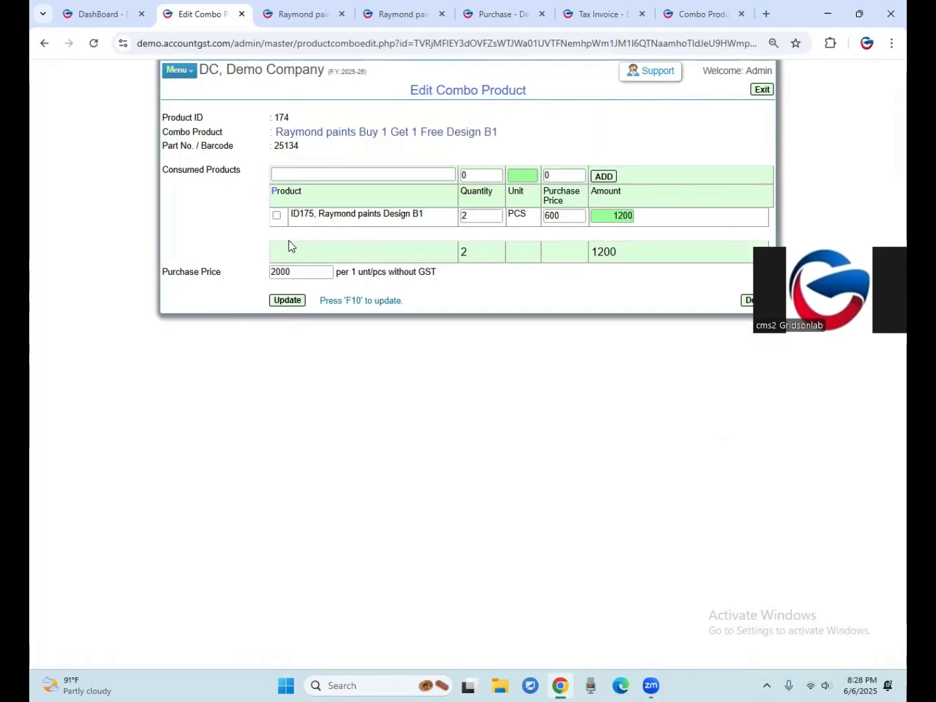
pyautogui.click(479, 215)
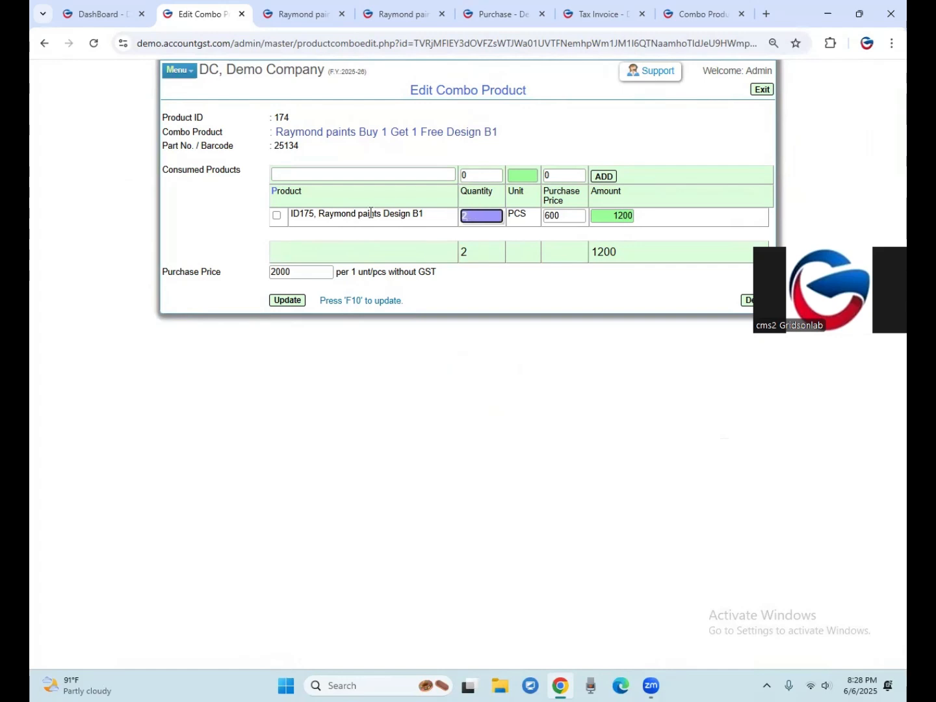
pyautogui.click(312, 176)
pyautogui.click(313, 177)
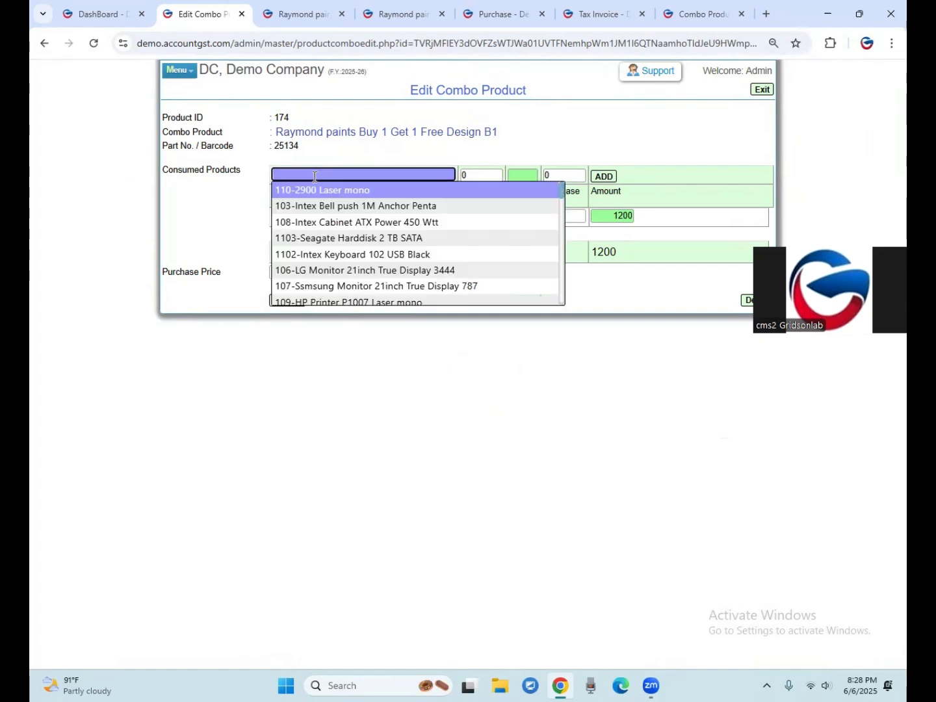
pyautogui.click(313, 206)
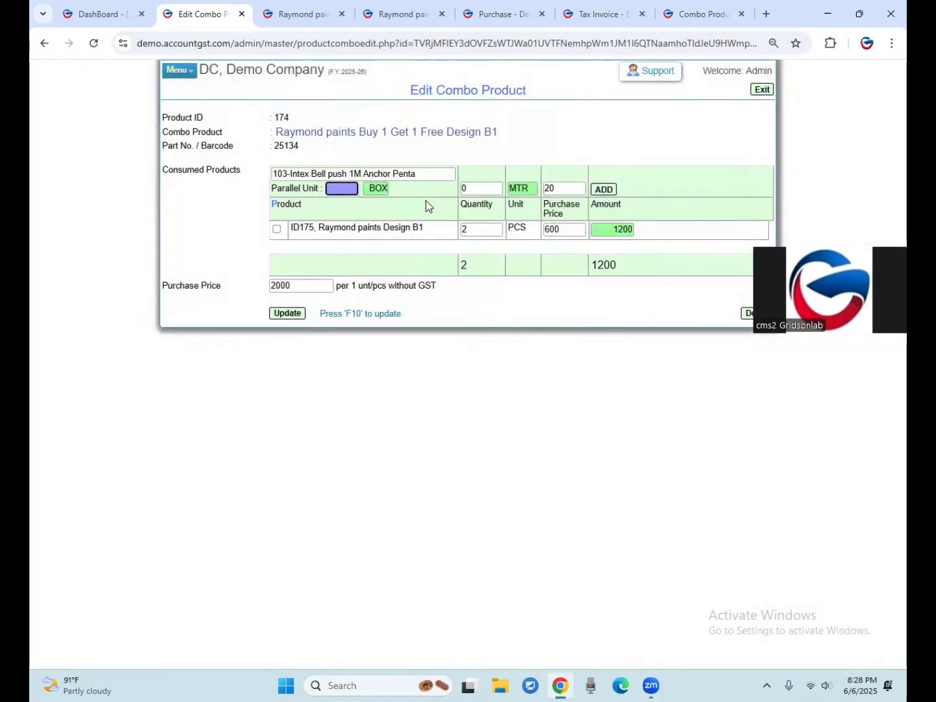
pyautogui.click(463, 188)
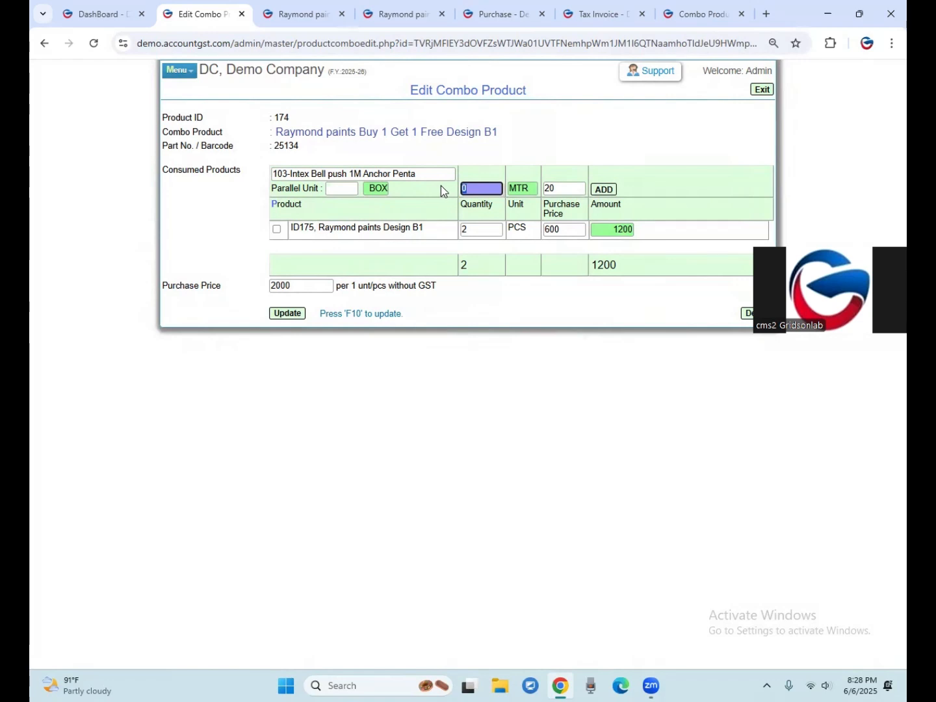
pyautogui.write('1')
pyautogui.click(604, 189)
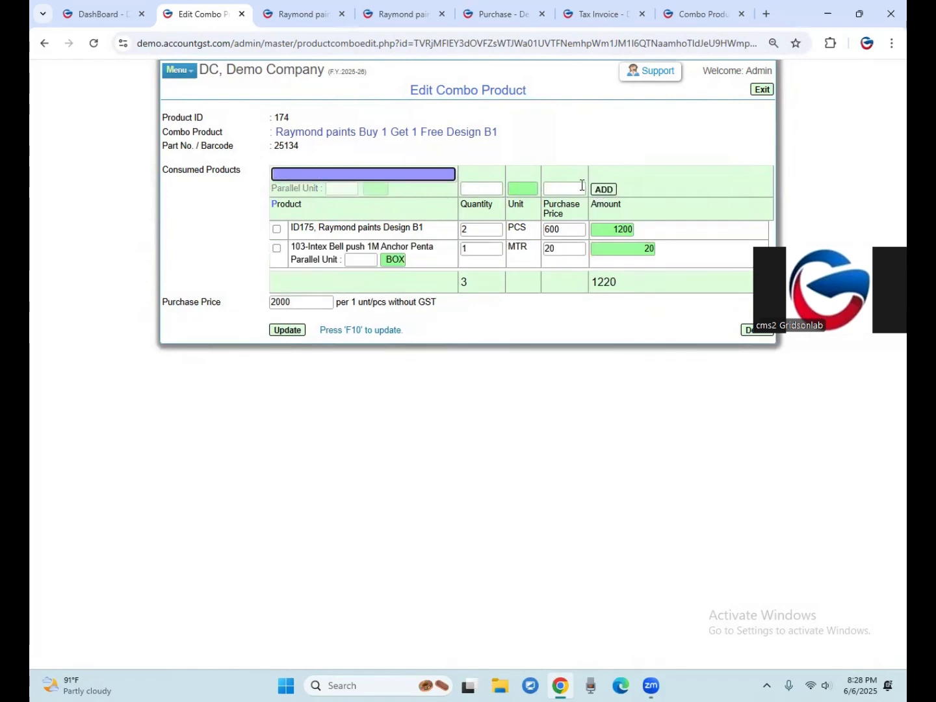